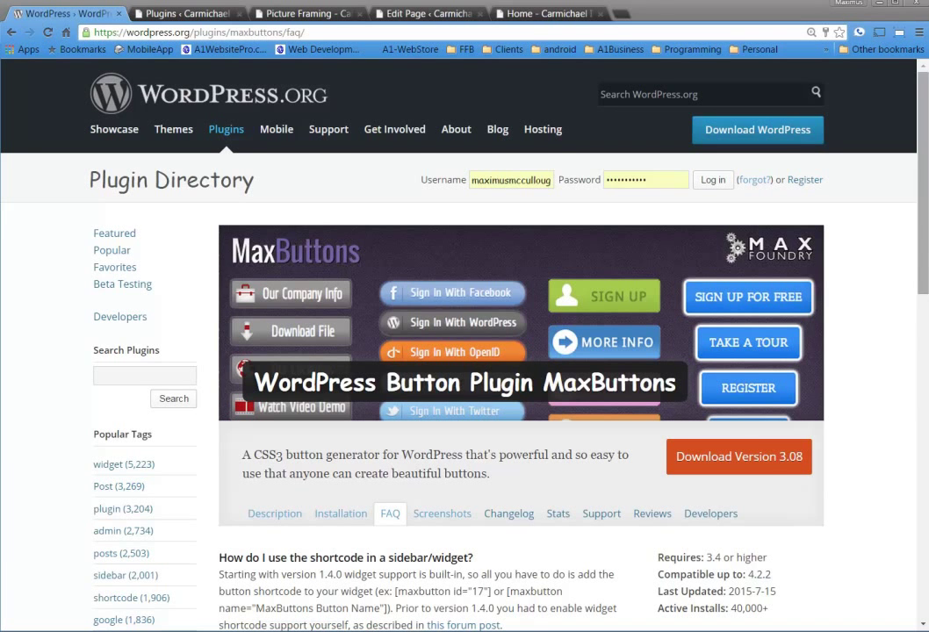
pyautogui.scroll(-1, 924, 254)
pyautogui.scroll(1, 481, 248)
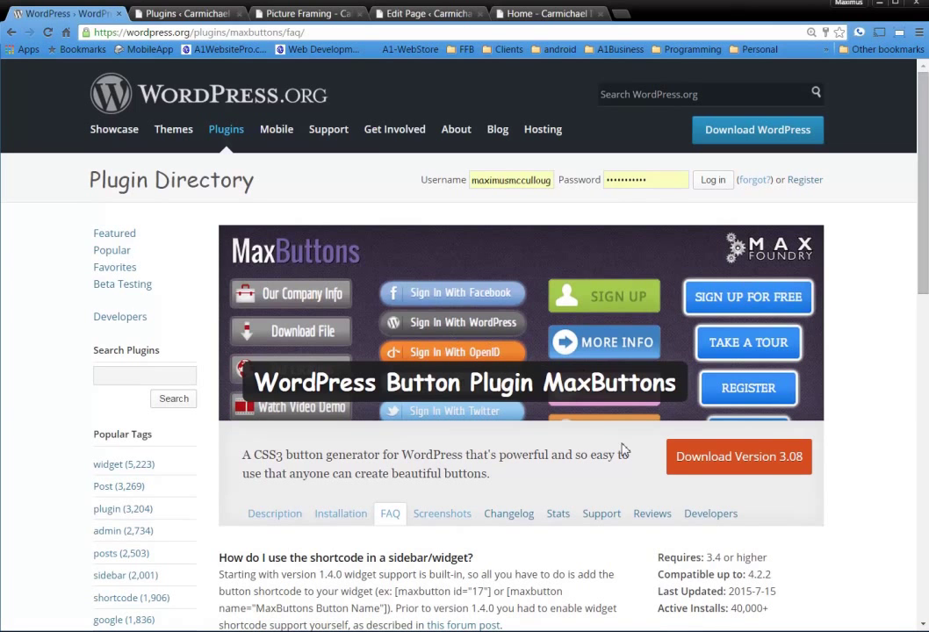
pyautogui.scroll(-1, 925, 250)
pyautogui.scroll(1, 926, 235)
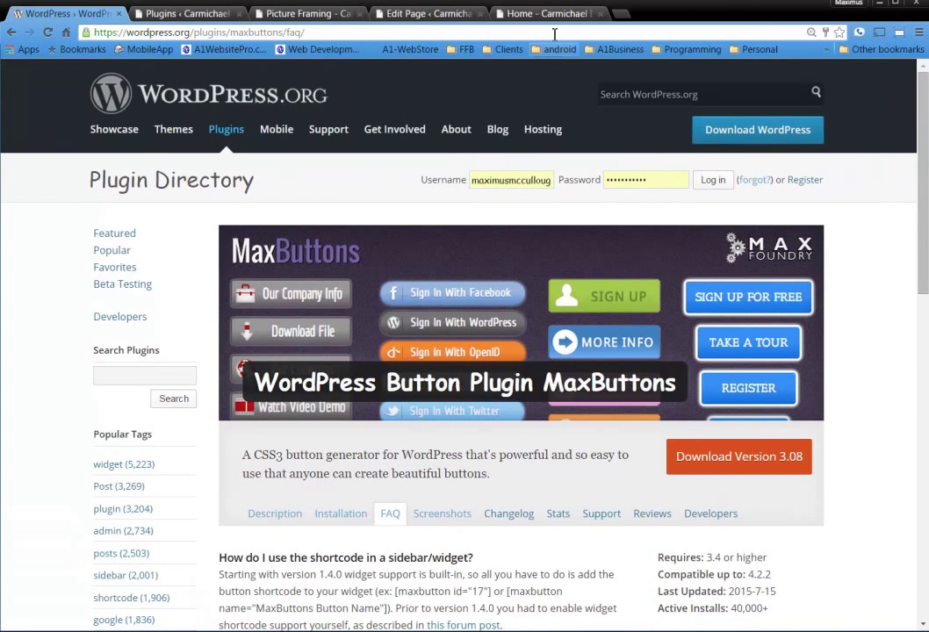
# Step: Check the Picture Frames button on the Carmichael home page and the Picture Framing page it links to, closing both pages when finished
pyautogui.click(535, 13)
pyautogui.click(642, 358)
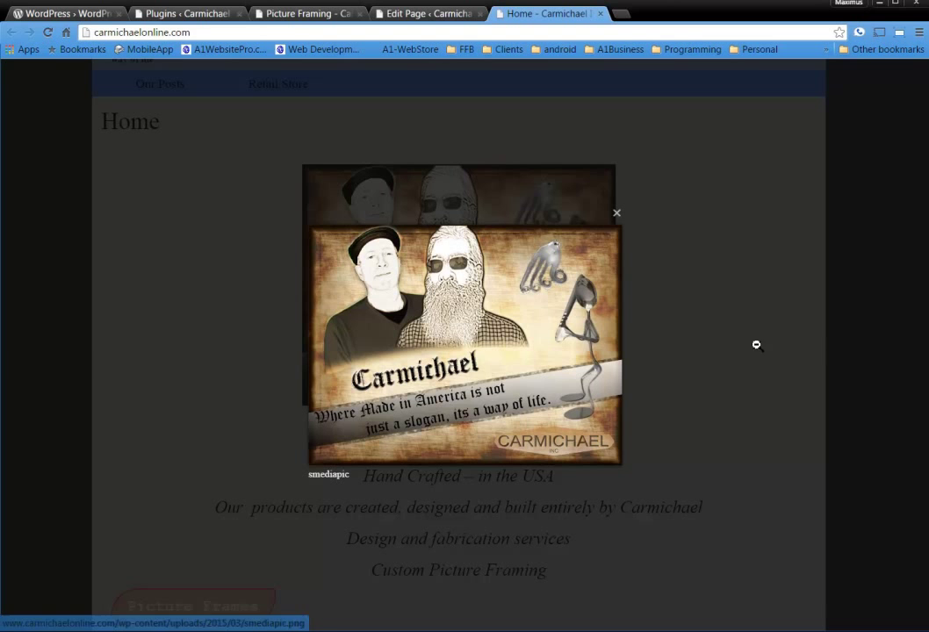
pyautogui.click(618, 215)
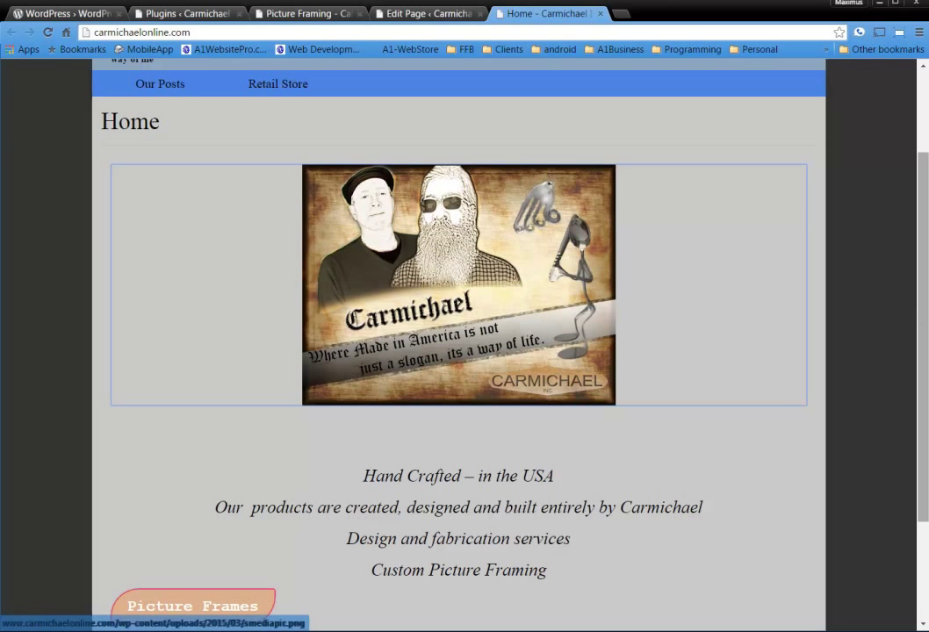
pyautogui.scroll(1, 926, 323)
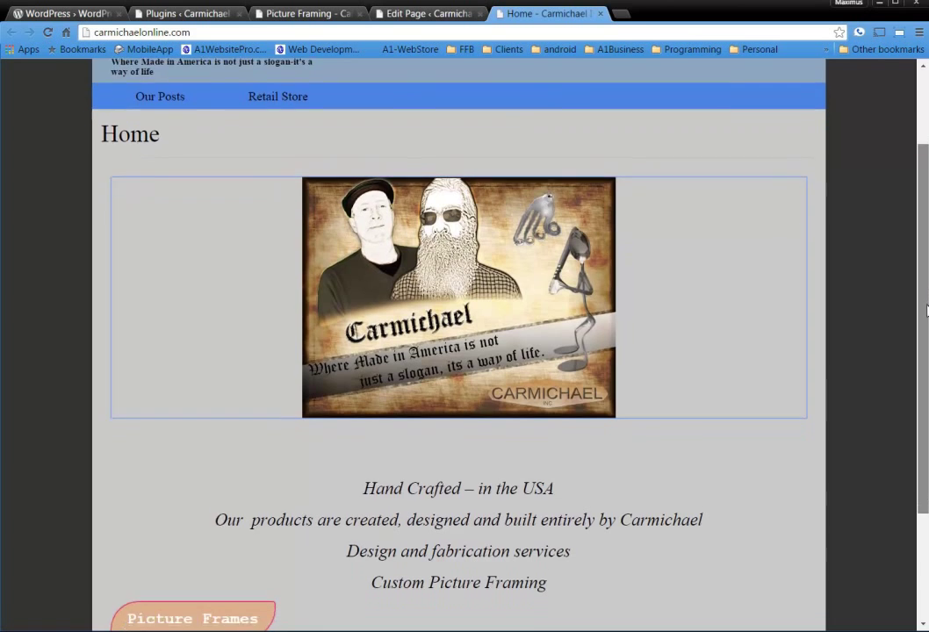
pyautogui.scroll(-2, 927, 323)
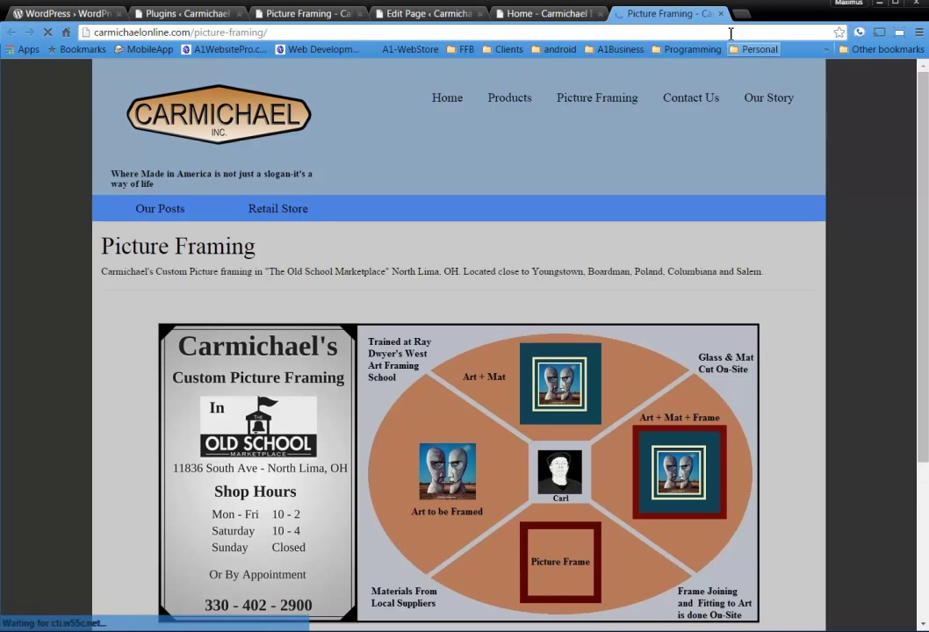
pyautogui.click(720, 14)
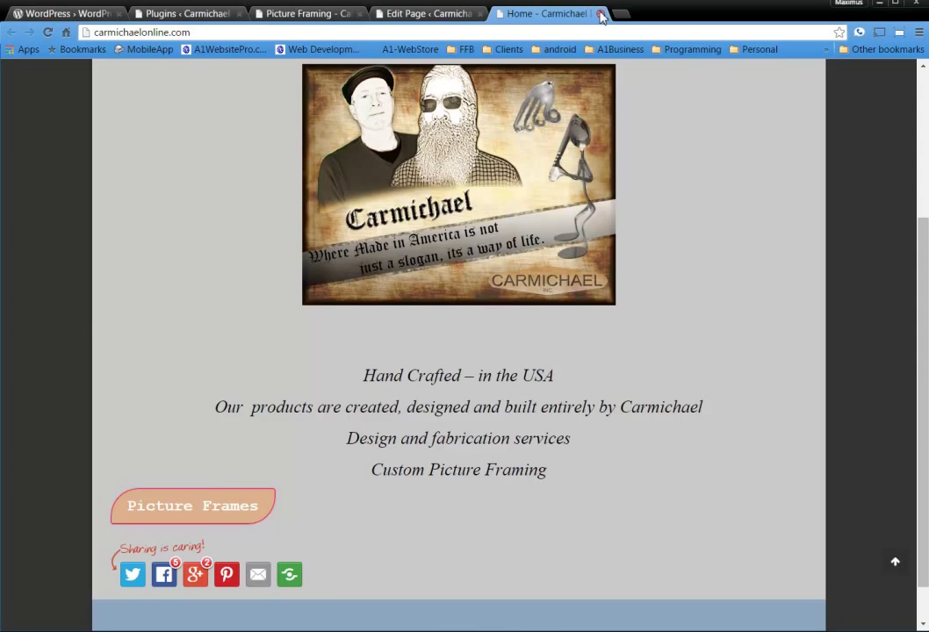
pyautogui.click(600, 15)
# Step: Open the MaxButtons button list from the MaxButtons entry among the installed plugins of the Carmichael site
pyautogui.click(201, 17)
pyautogui.click(174, 356)
pyautogui.doubleClick(172, 362)
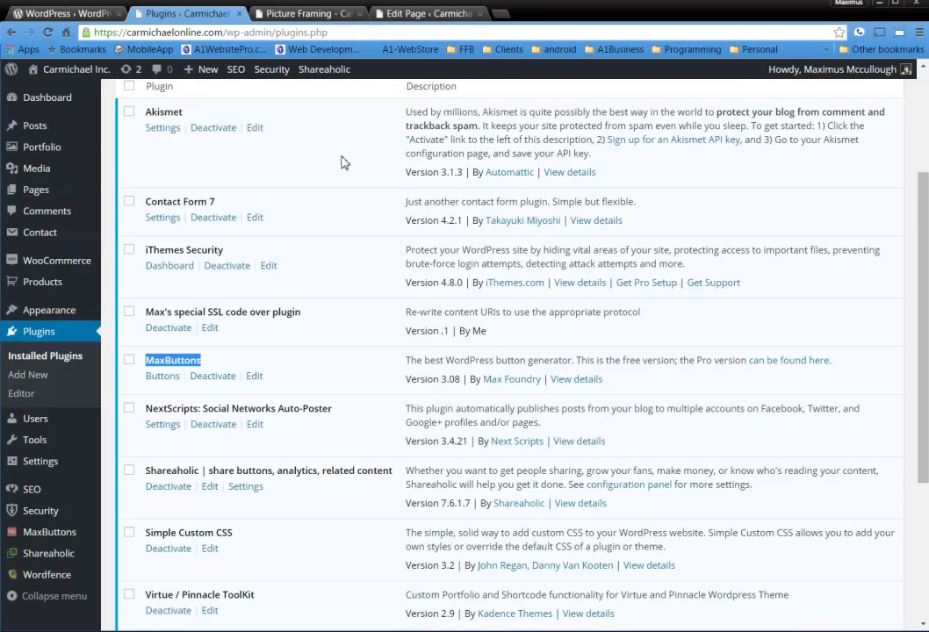
pyautogui.click(164, 377)
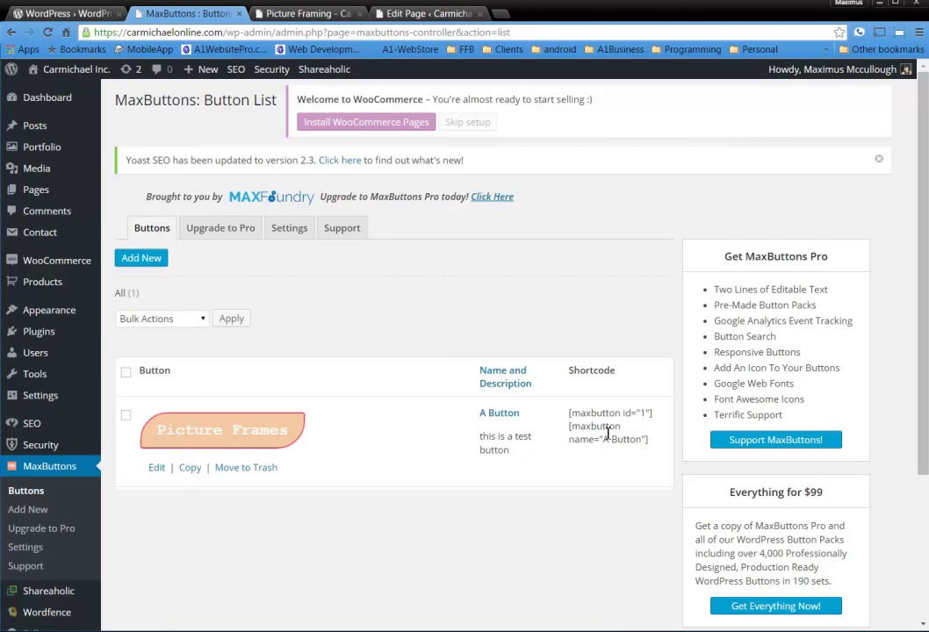
# Step: Highlight the Picture Frames button's two shortcodes in turn, first the one by ID and then the one by name
pyautogui.moveTo(572, 413); pyautogui.dragTo(624, 415)
pyautogui.click(575, 428)
pyautogui.moveTo(571, 427); pyautogui.dragTo(650, 447)
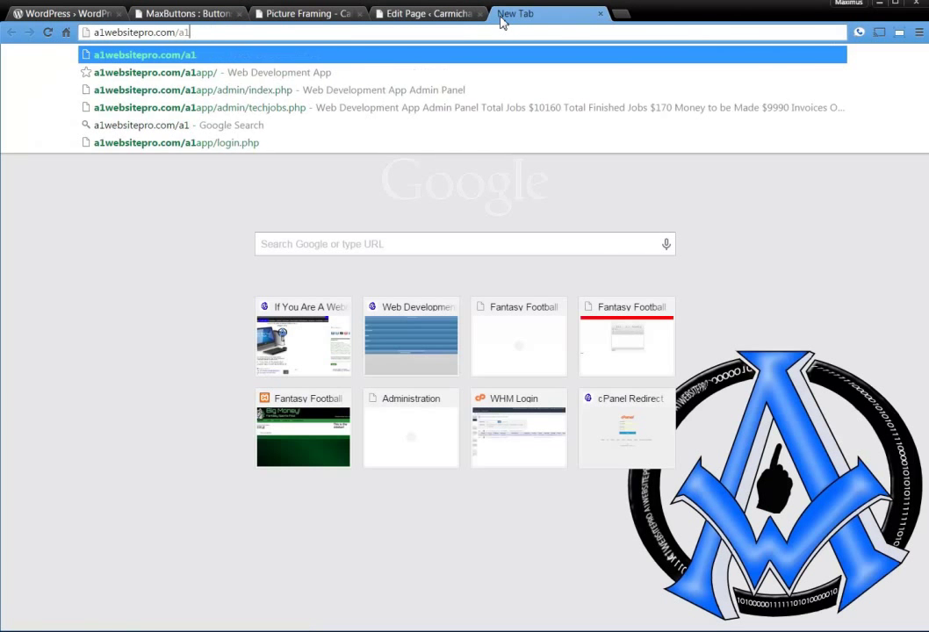
# Step: Go to the Functions for WordPress page on a1websitepro.com and open its section on making shortcodes work in sidebar widgets
pyautogui.press('Return')
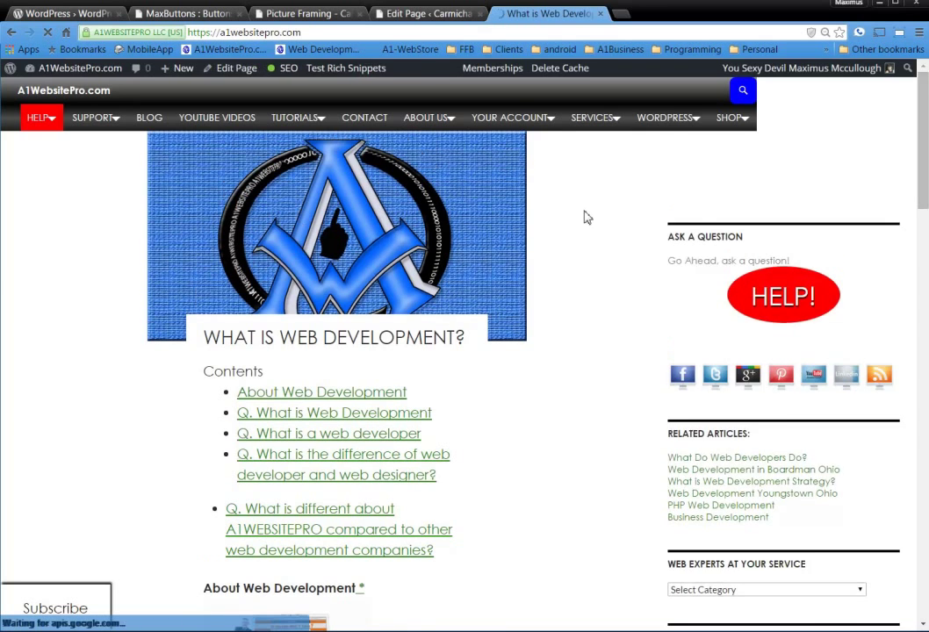
pyautogui.moveTo(667, 120)
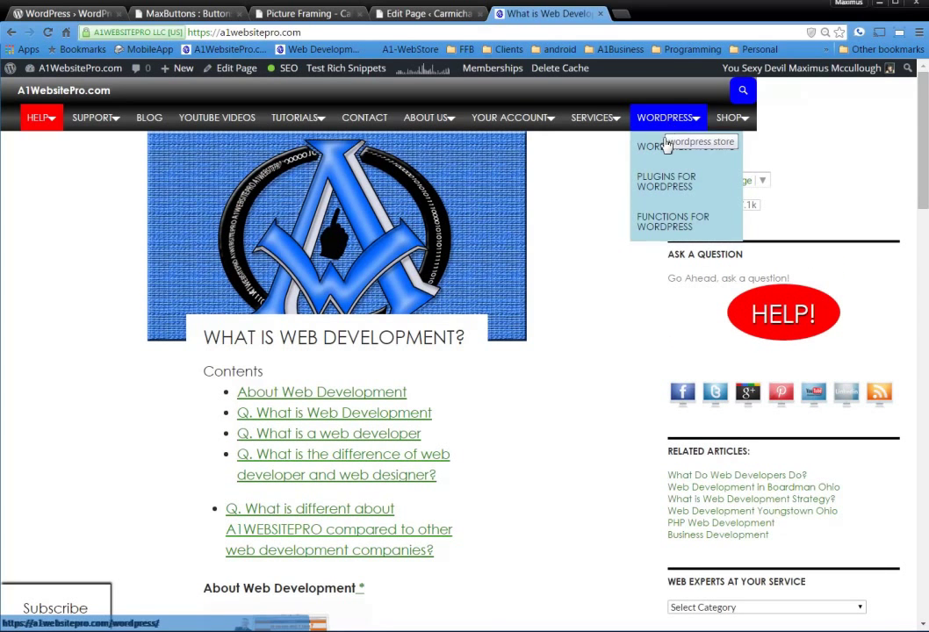
pyautogui.click(654, 226)
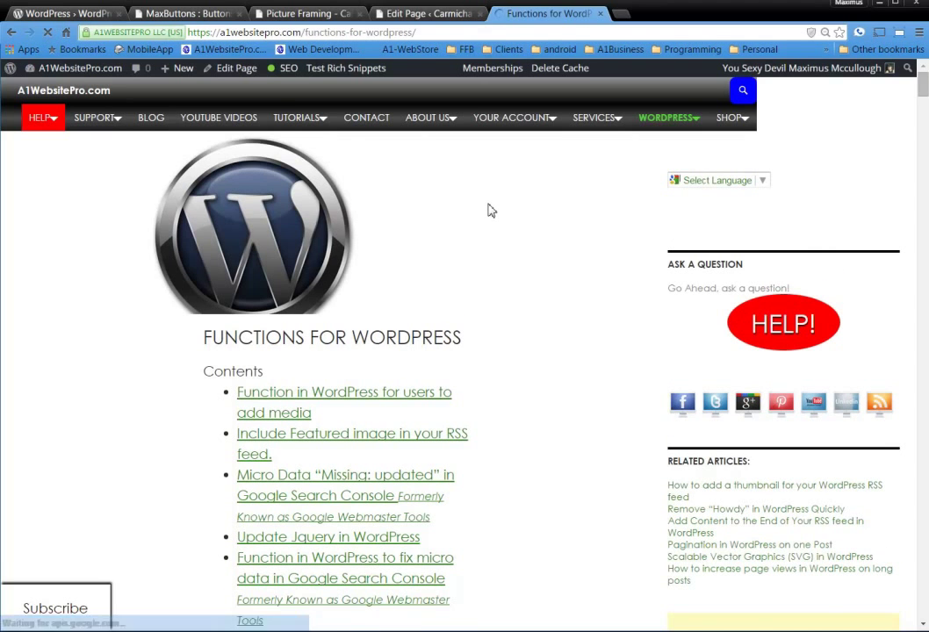
pyautogui.scroll(-15, 417, 535)
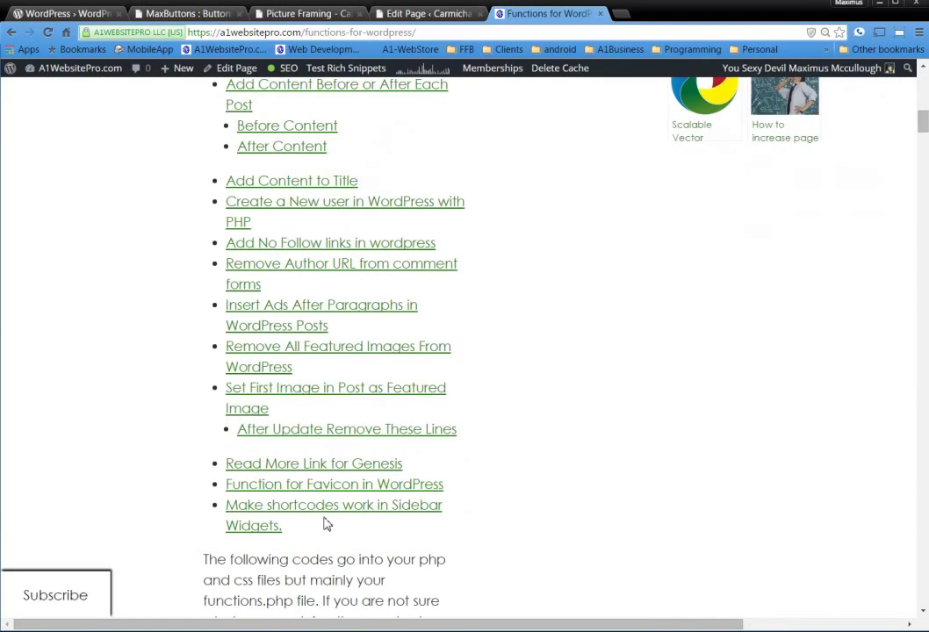
pyautogui.click(318, 517)
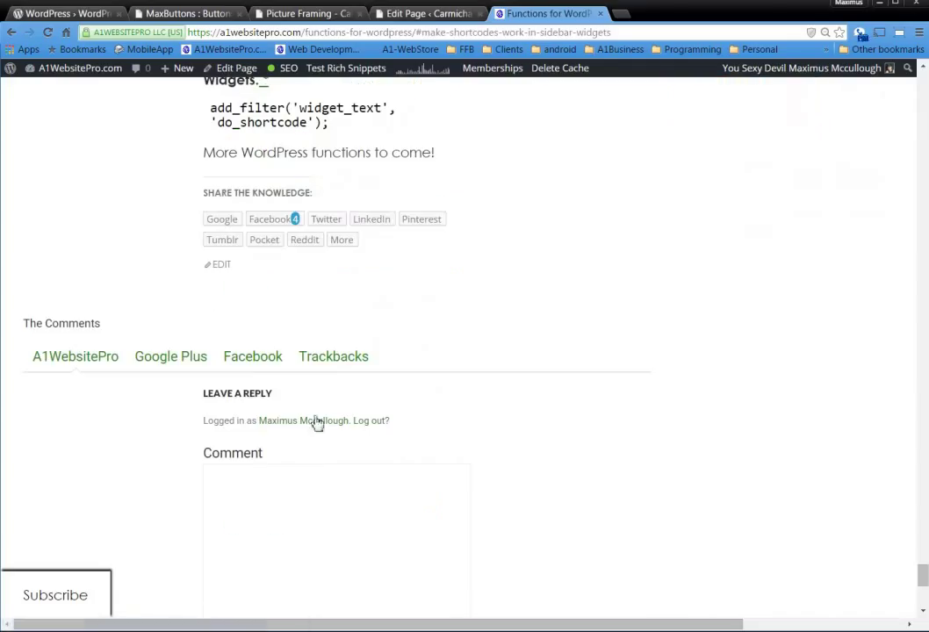
# Step: Copy the line add_filter('widget_text', 'do_shortcode'); from the sidebar widgets section and close the code popup
pyautogui.click(418, 111)
pyautogui.moveTo(500, 222); pyautogui.dragTo(233, 219)
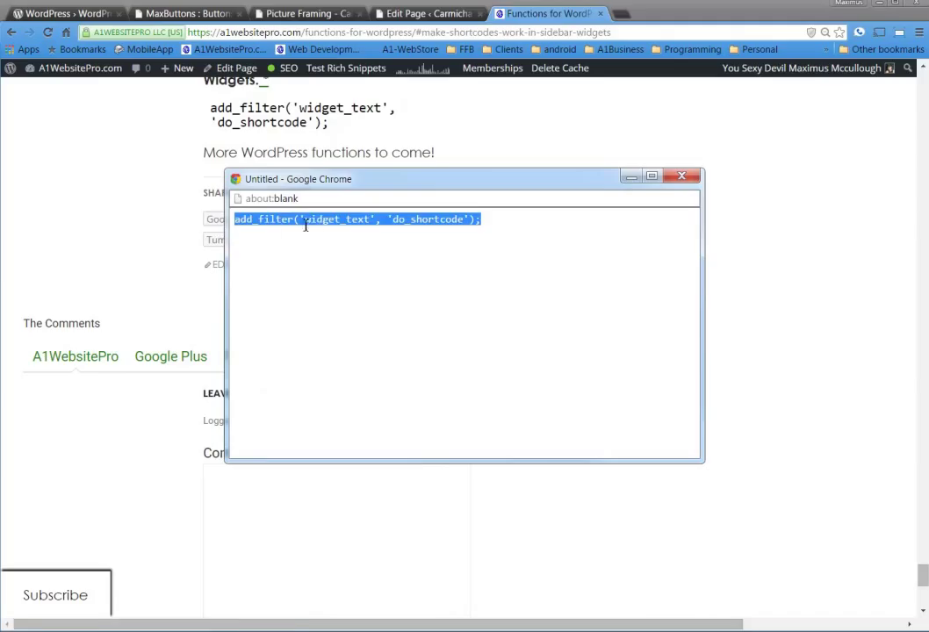
pyautogui.rightClick(317, 224)
pyautogui.click(359, 236)
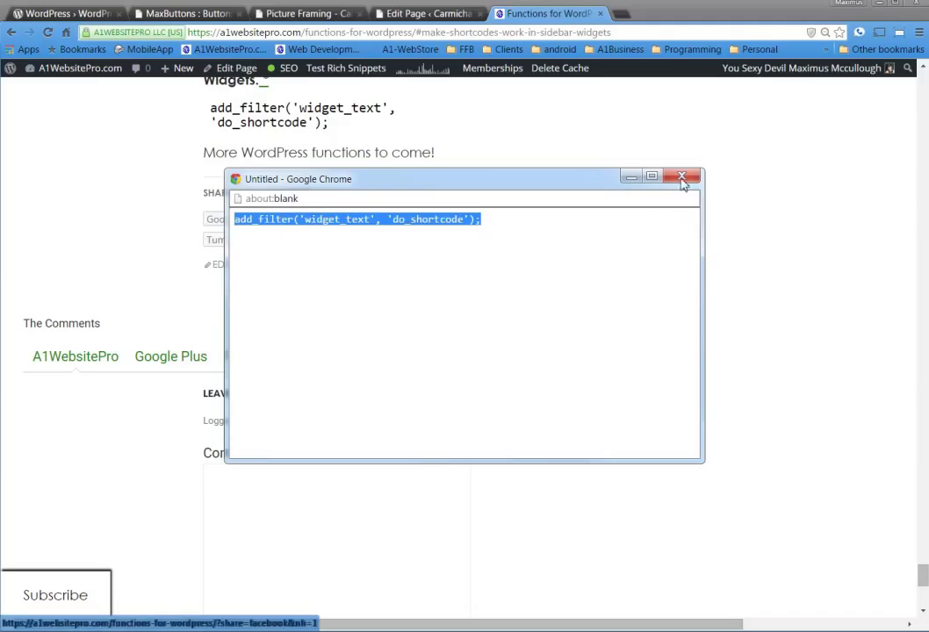
pyautogui.click(681, 176)
# Step: Return to the Carmichael site's MaxButtons list and open the theme editor in a separate browser tab
pyautogui.click(302, 15)
pyautogui.click(208, 15)
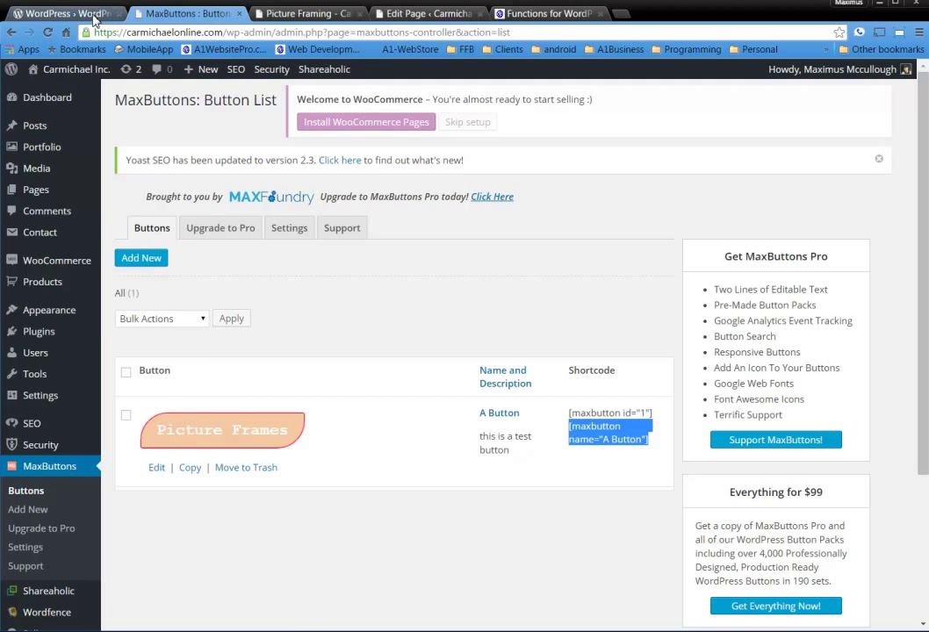
pyautogui.moveTo(60, 315)
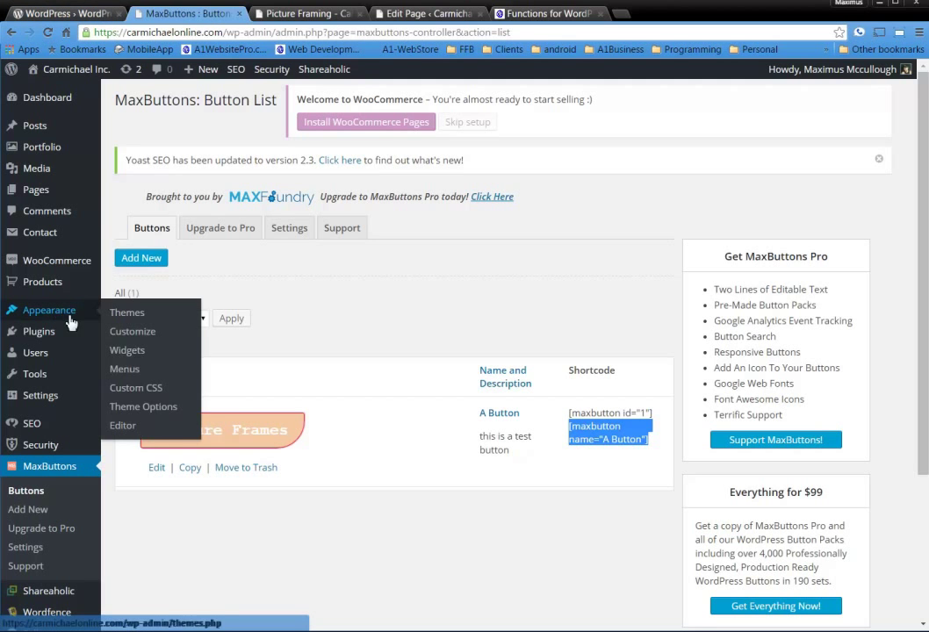
pyautogui.middleClick(134, 429)
pyautogui.click(303, 15)
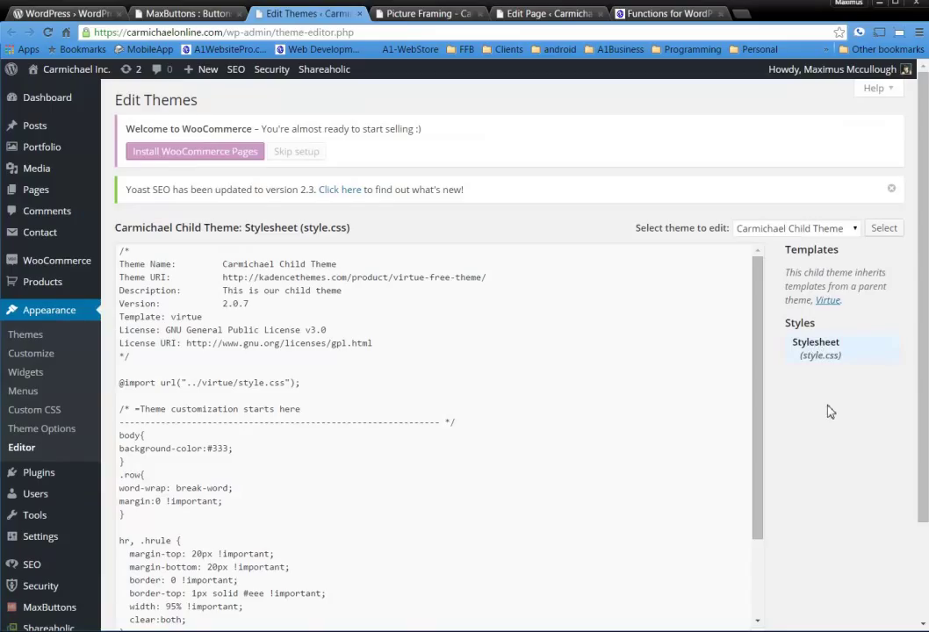
# Step: Choose Virtue as the theme to edit and load its Theme Functions file (functions.php)
pyautogui.click(807, 231)
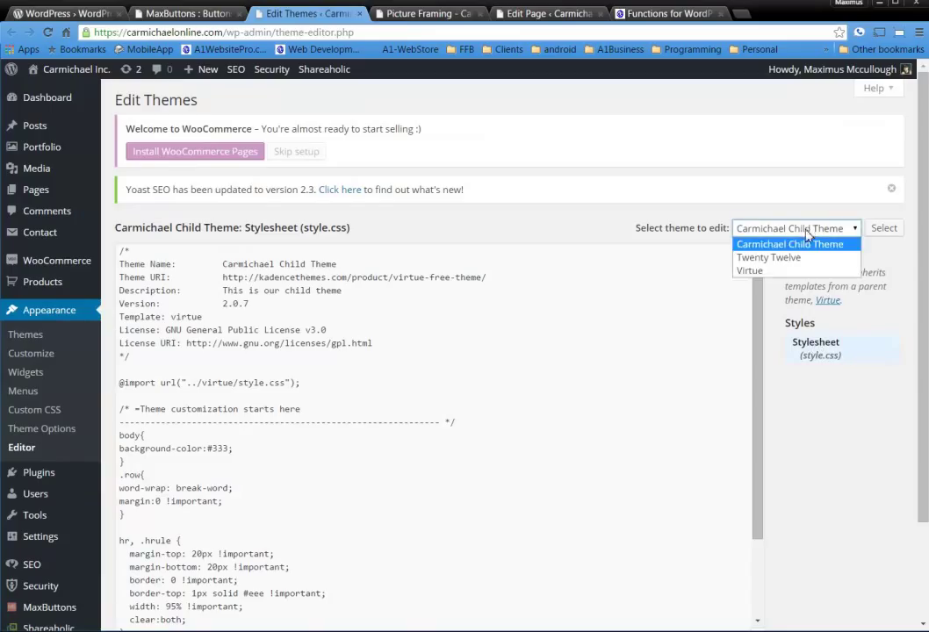
pyautogui.click(750, 270)
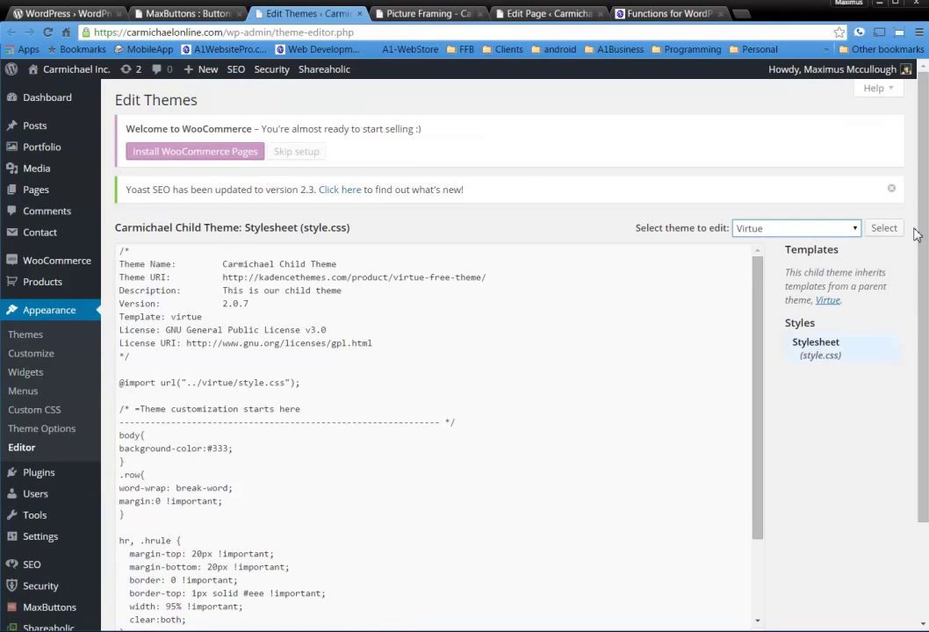
pyautogui.click(889, 231)
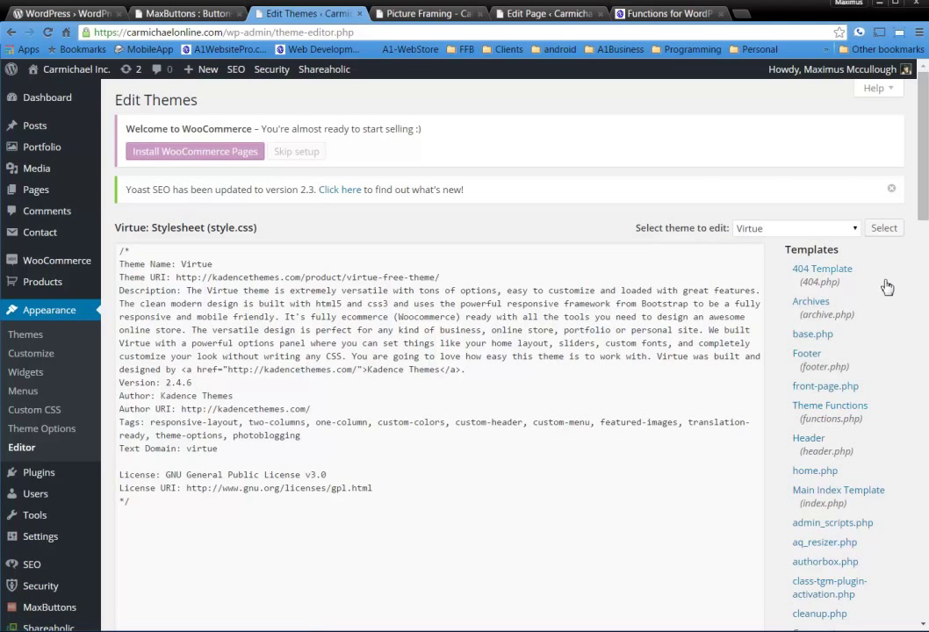
pyautogui.click(838, 414)
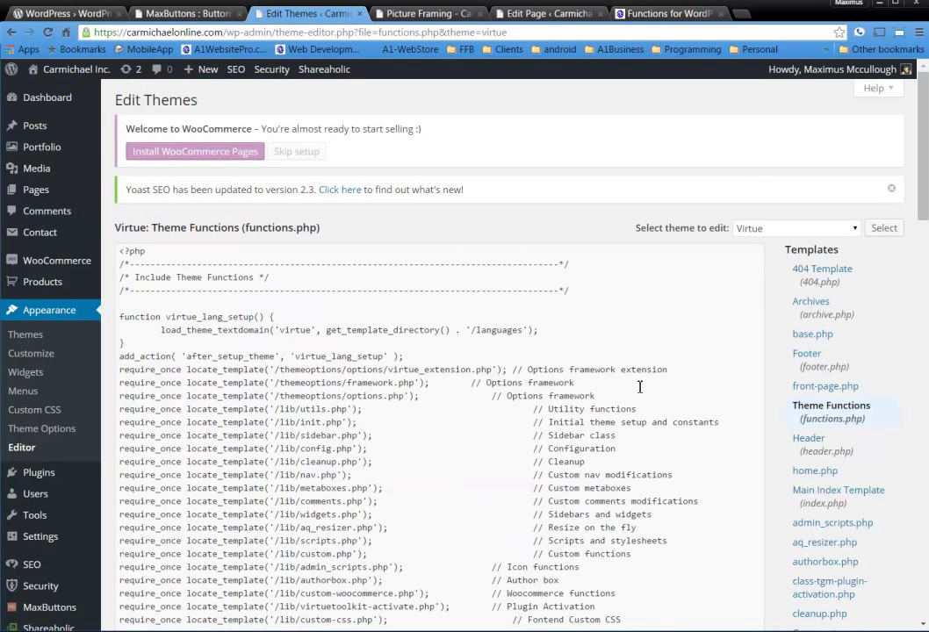
# Step: Paste the add_filter shortcode line at the end of functions.php, then undo it and close the theme editor without updating the file
pyautogui.scroll(-15, 891, 474)
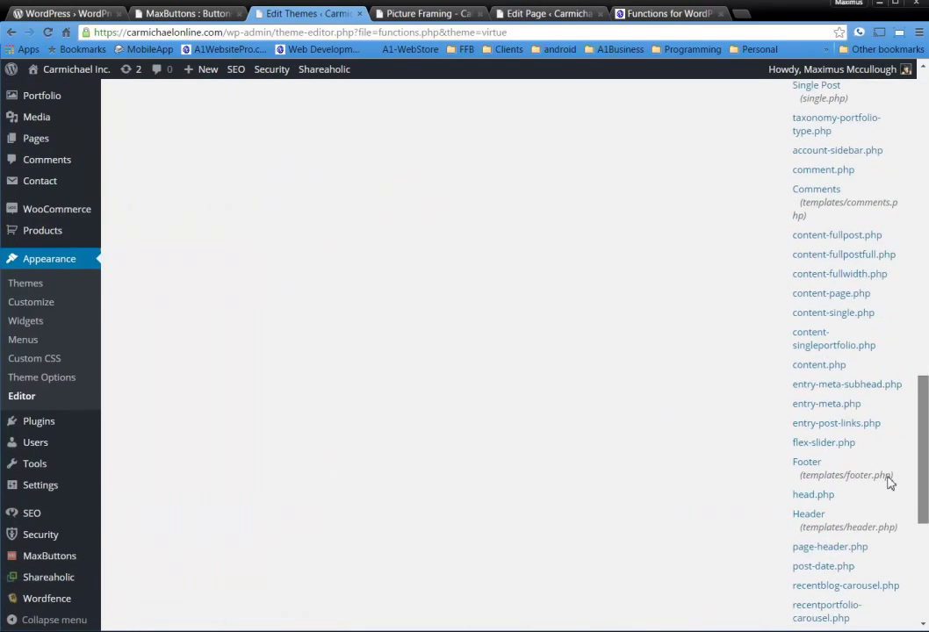
pyautogui.scroll(5, 904, 387)
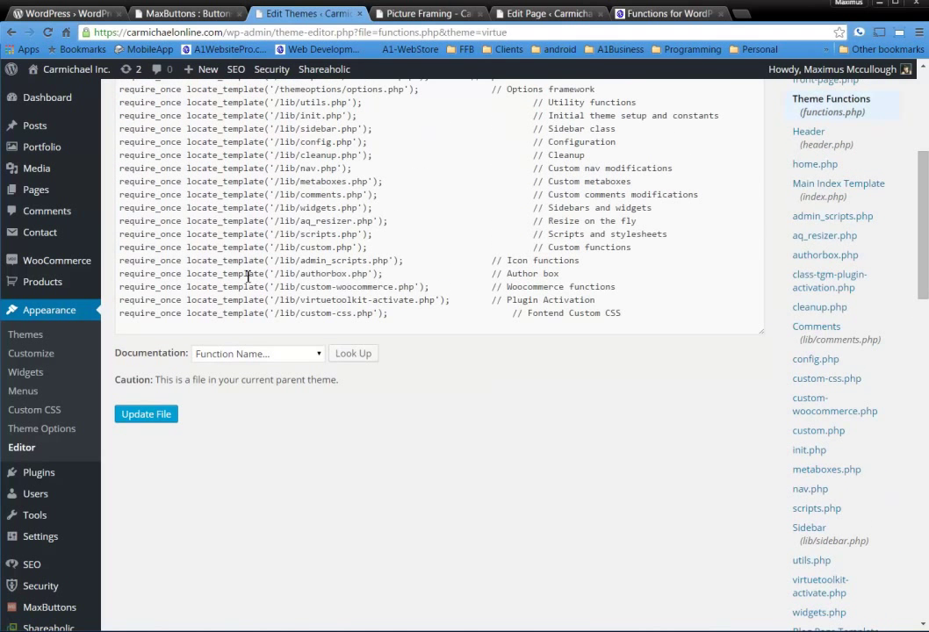
pyautogui.click(643, 311)
pyautogui.press('Return')
pyautogui.hotkey('ctrl', 'v')
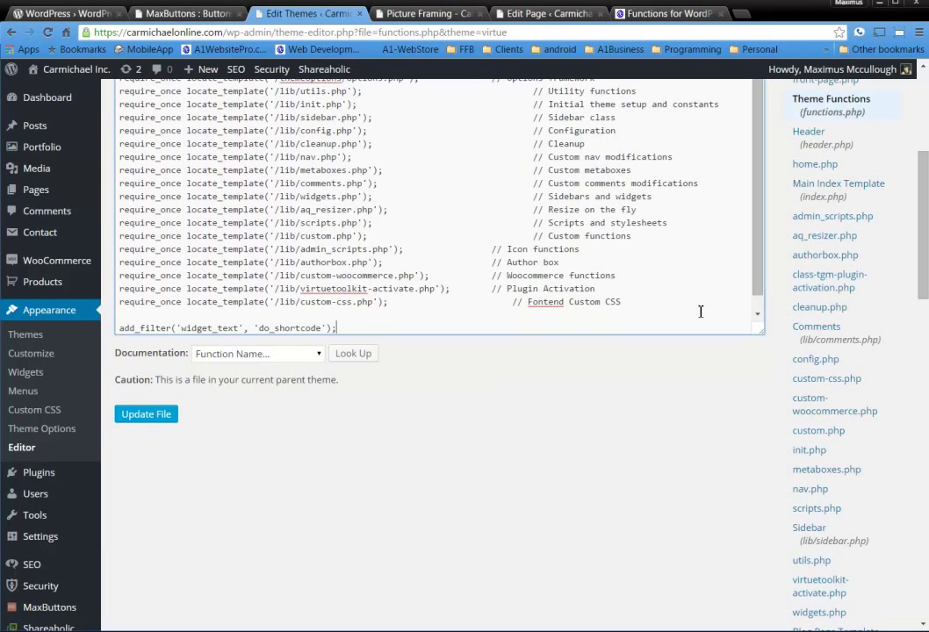
pyautogui.hotkey('ctrl', 'z')
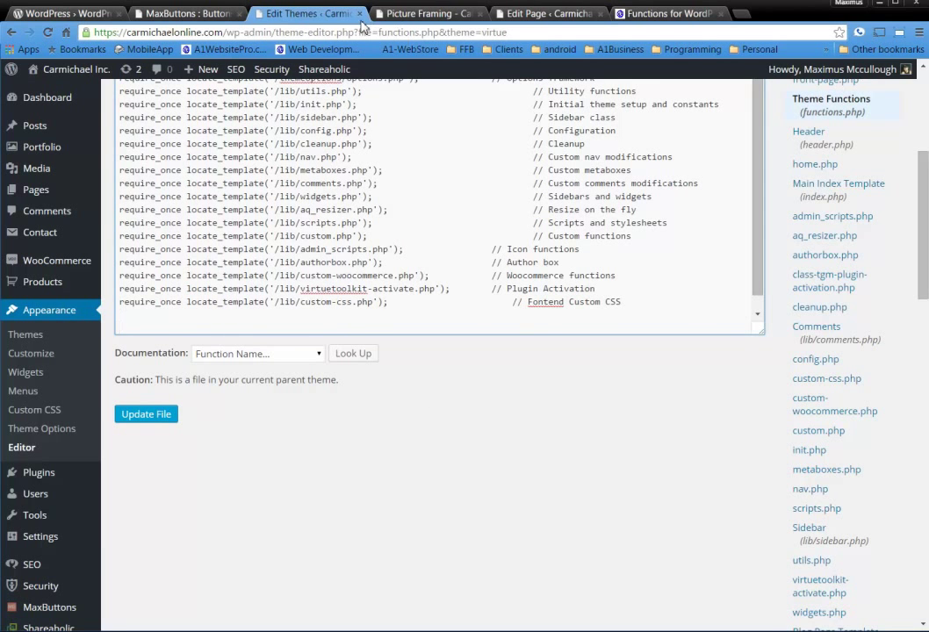
pyautogui.click(359, 14)
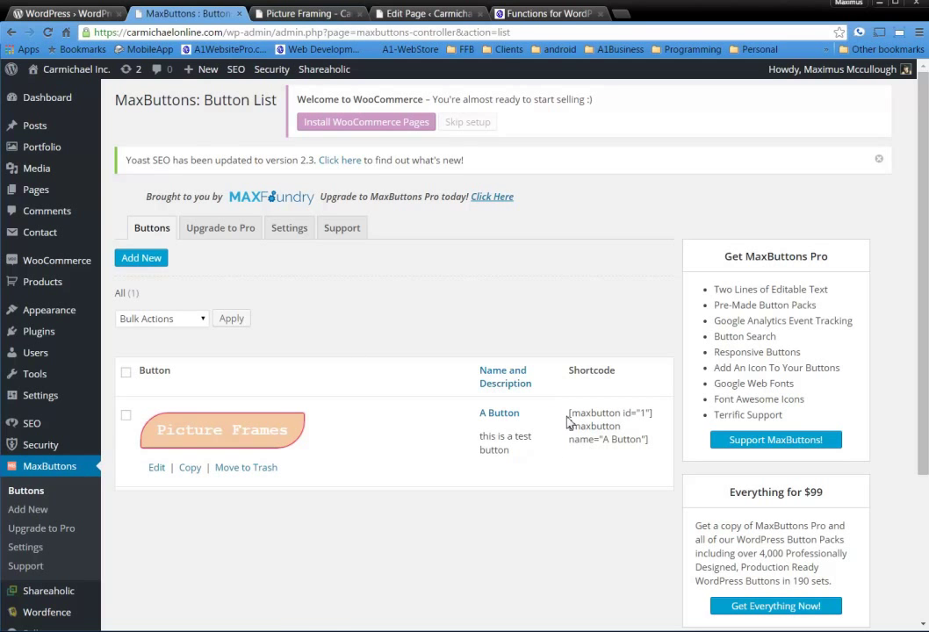
# Step: Start a new button in MaxButtons
pyautogui.click(140, 260)
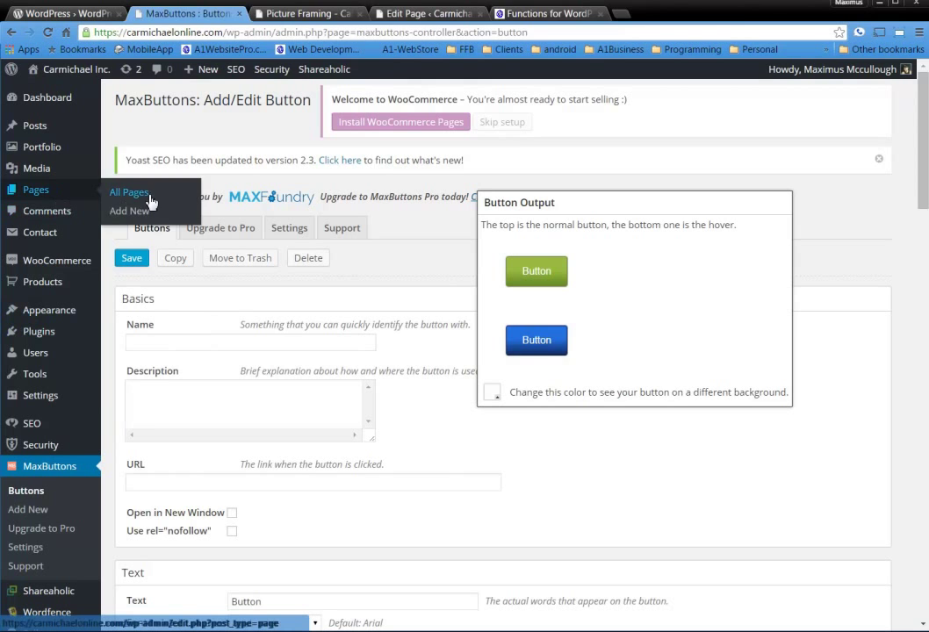
# Step: Create a new page in a separate browser tab and insert the Picture Frames MaxButton into its content
pyautogui.middleClick(148, 198)
pyautogui.click(307, 14)
pyautogui.click(33, 235)
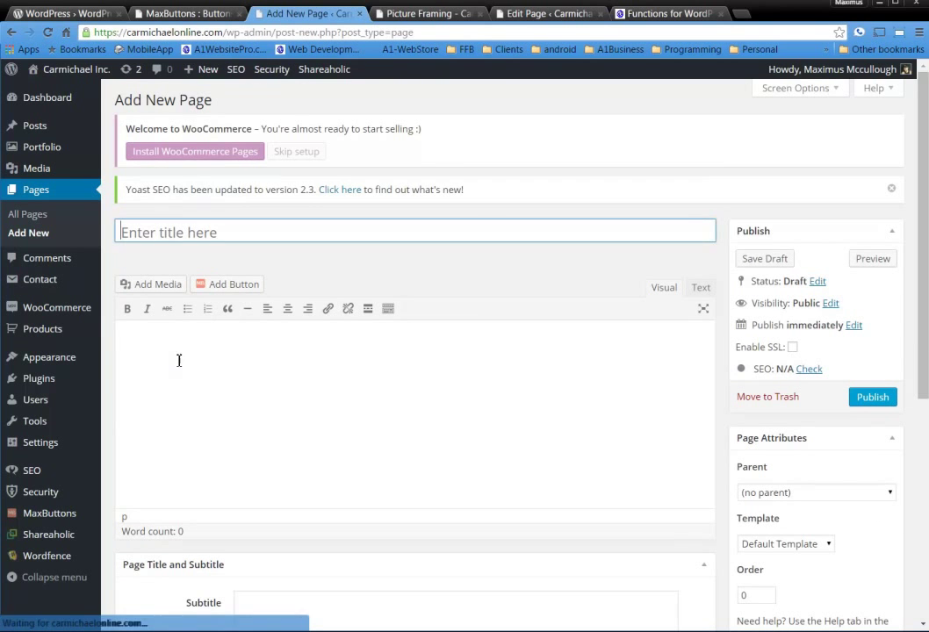
pyautogui.click(231, 284)
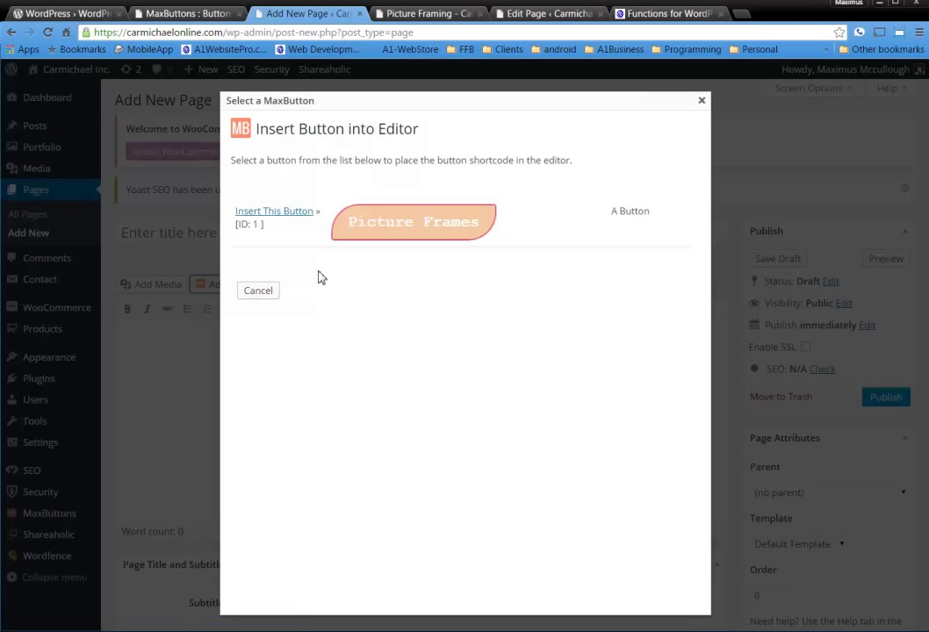
pyautogui.click(274, 211)
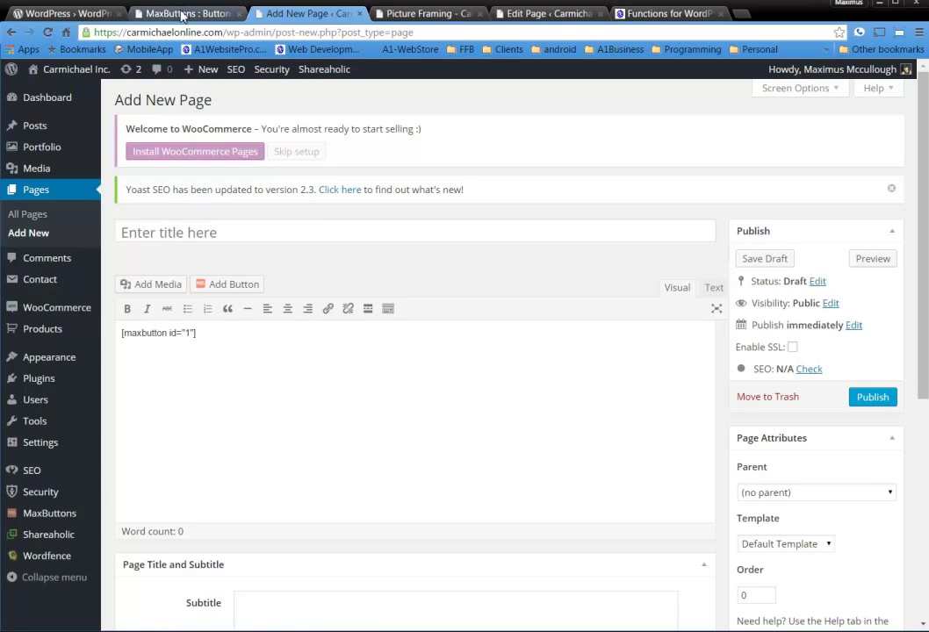
# Step: Go back to the new button's form, put the cursor in its URL field and move the Button Output preview clear of the fields
pyautogui.click(182, 14)
pyautogui.click(496, 479)
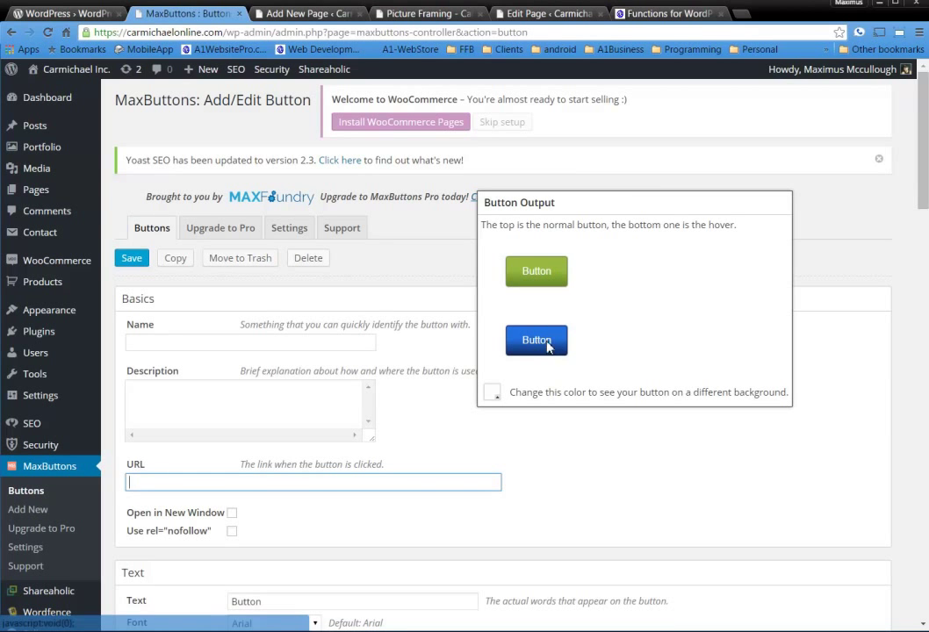
pyautogui.moveTo(655, 199); pyautogui.dragTo(736, 207)
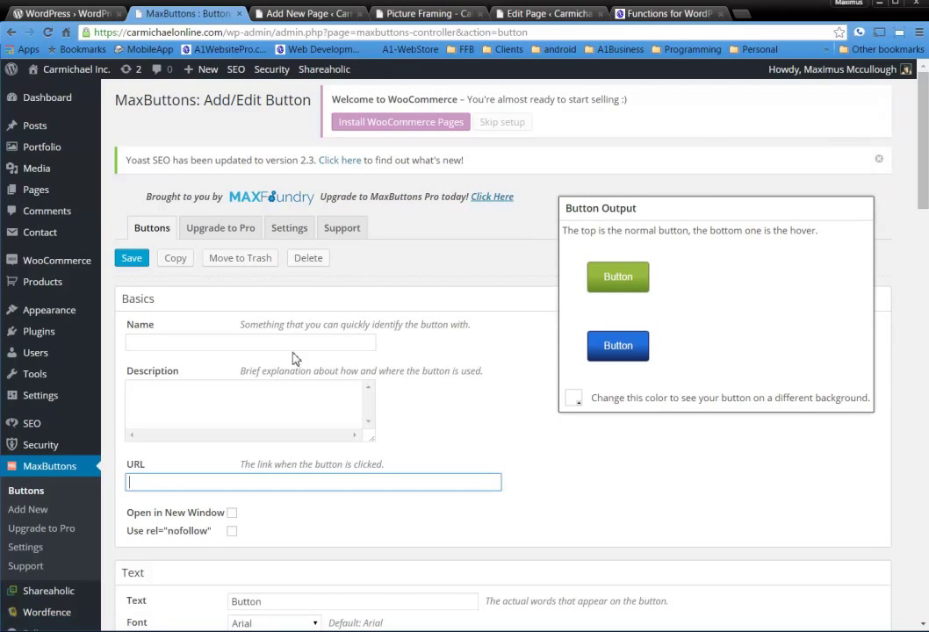
# Step: Name the new button "Picture Frame" and add a description saying who makes the picture frames
pyautogui.click(226, 347)
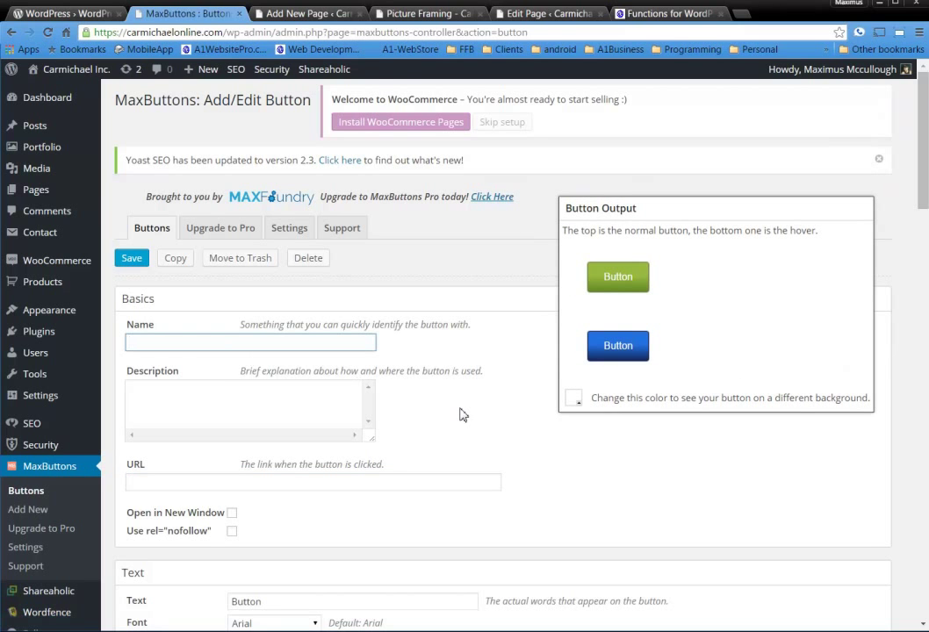
pyautogui.write('Picture Frame')
pyautogui.click(187, 408)
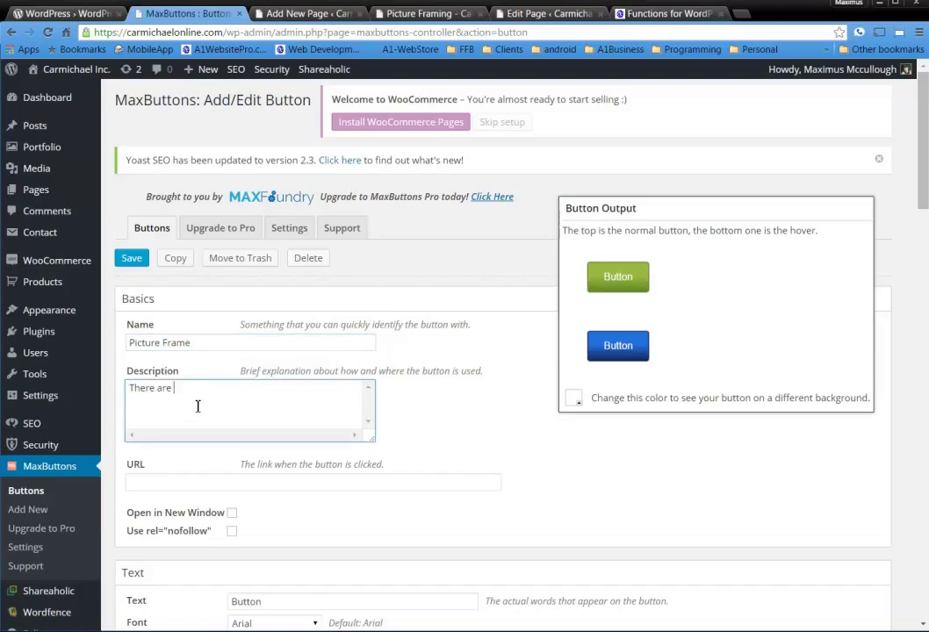
pyautogui.write('There are picture frames made by Carl')
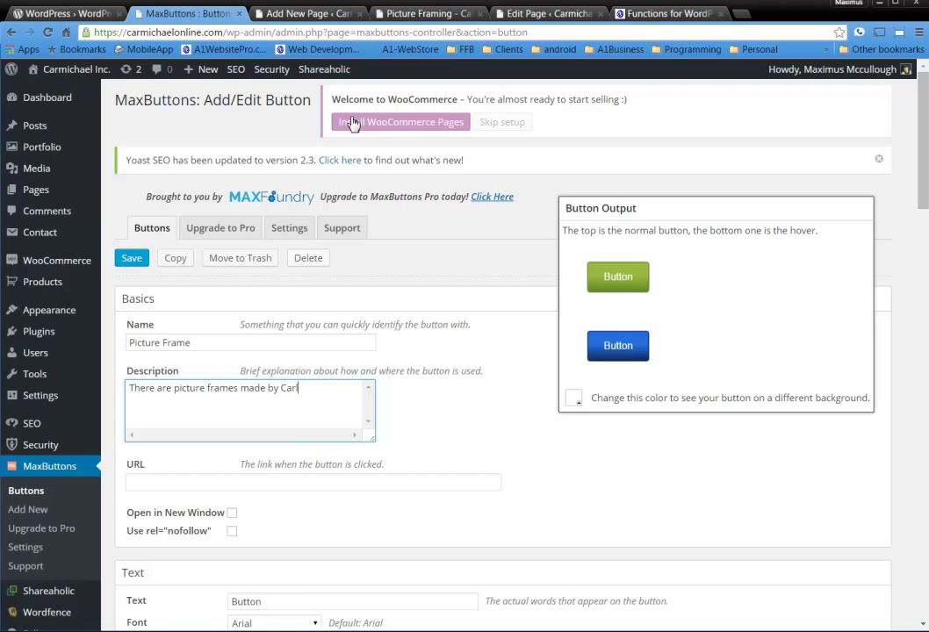
pyautogui.click(413, 13)
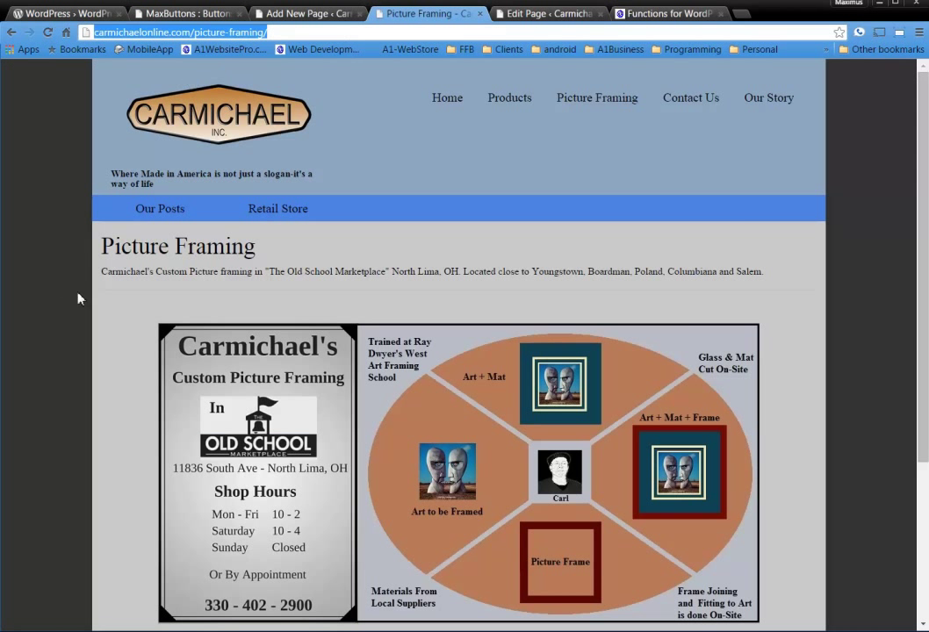
pyautogui.click(894, 259)
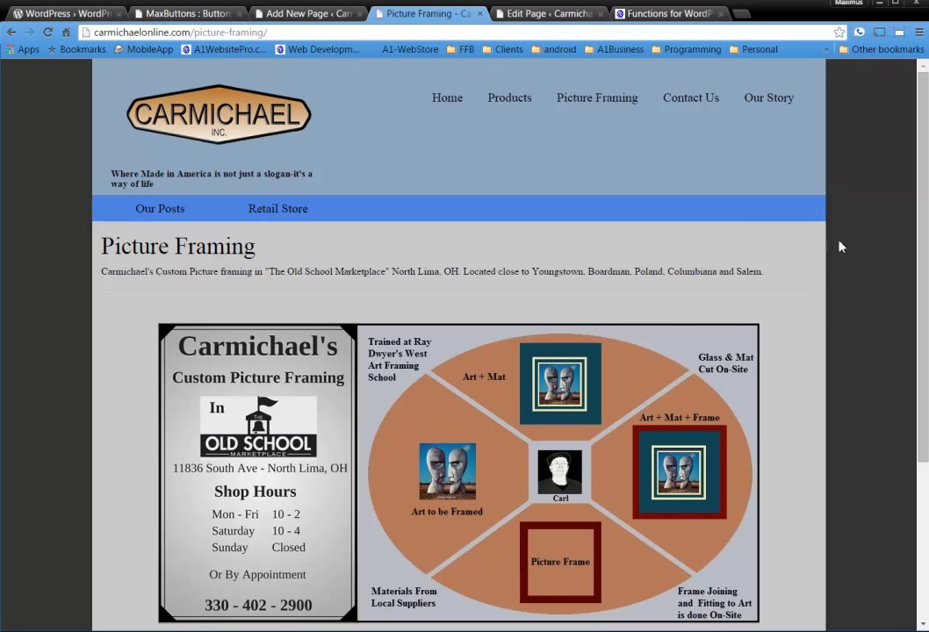
pyautogui.click(216, 32)
pyautogui.rightClick(250, 40)
pyautogui.click(285, 87)
pyautogui.click(295, 15)
pyautogui.click(195, 16)
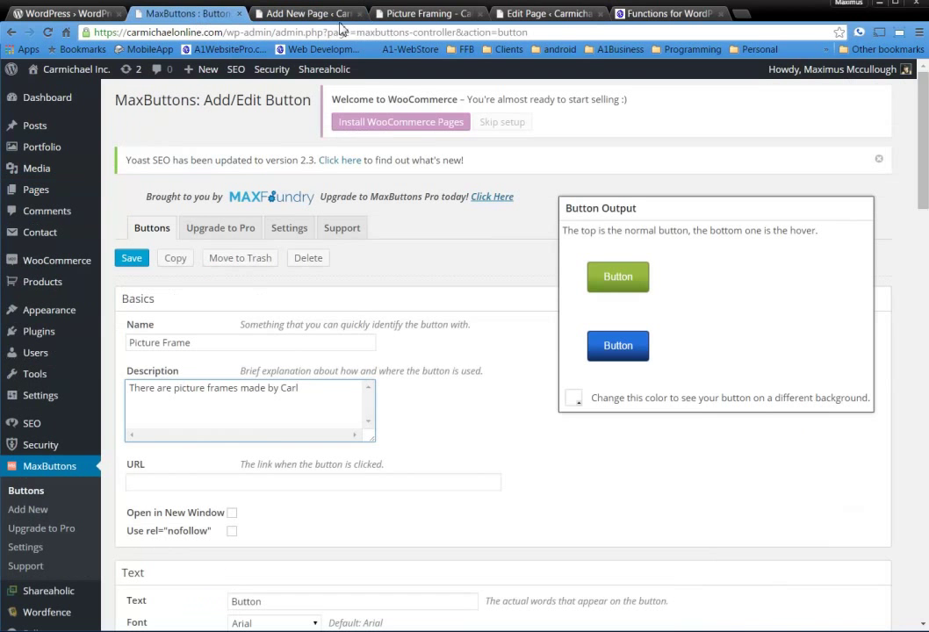
pyautogui.click(188, 483)
pyautogui.hotkey('ctrl', 'v')
pyautogui.click(570, 498)
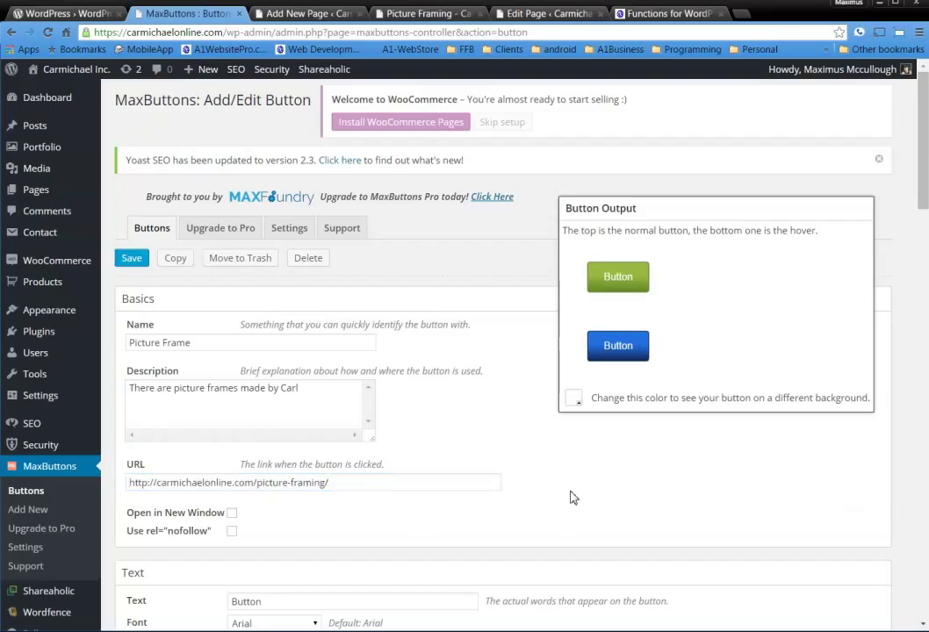
pyautogui.click(232, 513)
# Step: Replace the button's default text with "Picture Frames"
pyautogui.moveTo(922, 197); pyautogui.dragTo(922, 269)
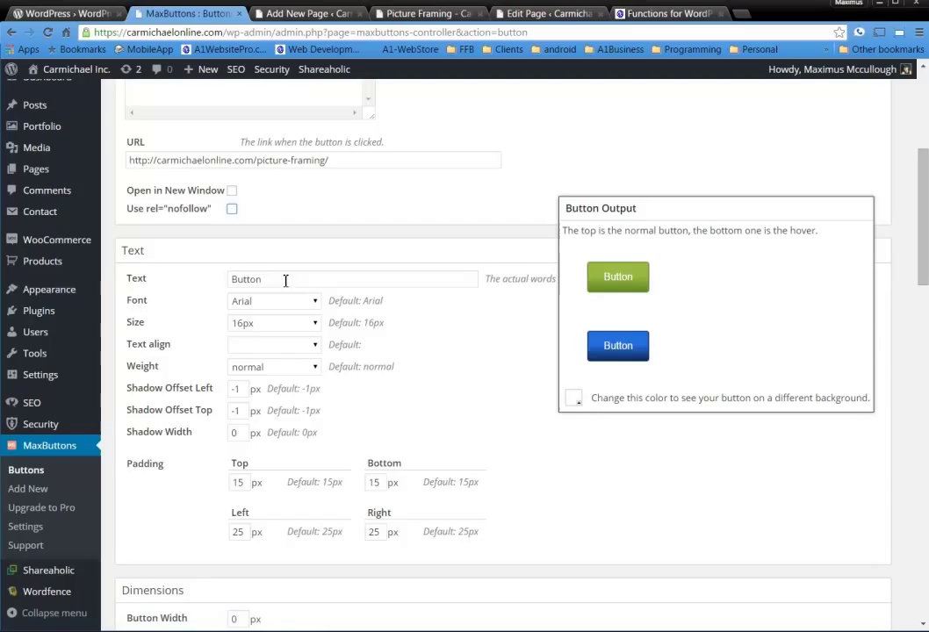
pyautogui.moveTo(285, 279); pyautogui.dragTo(189, 271)
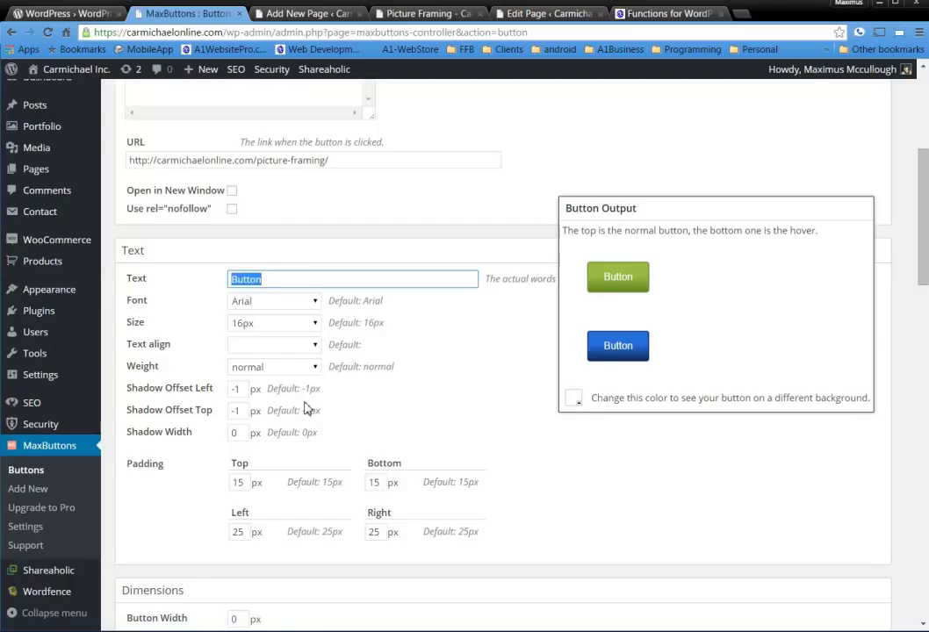
pyautogui.write('Picture Fr')
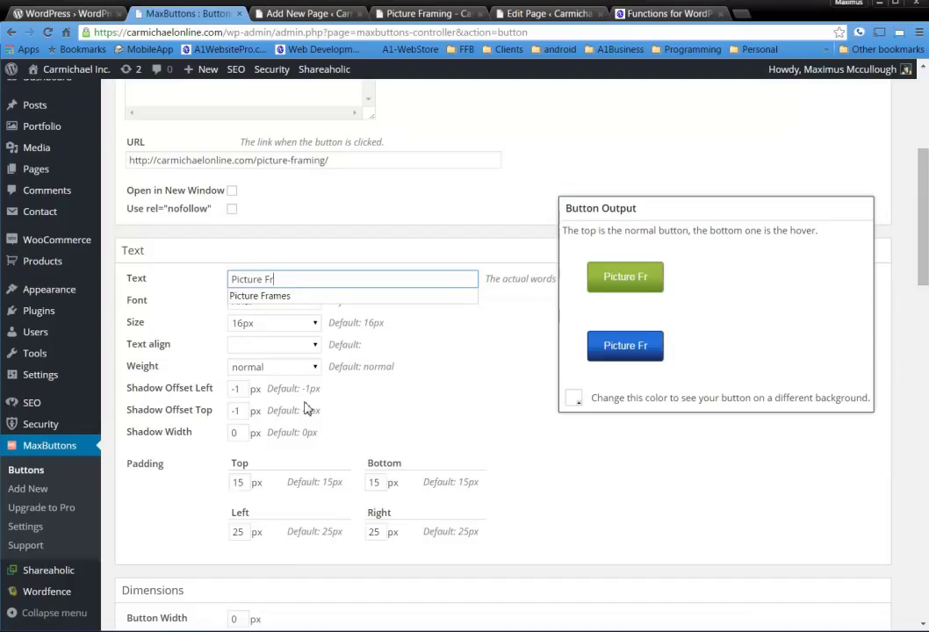
pyautogui.write('ames')
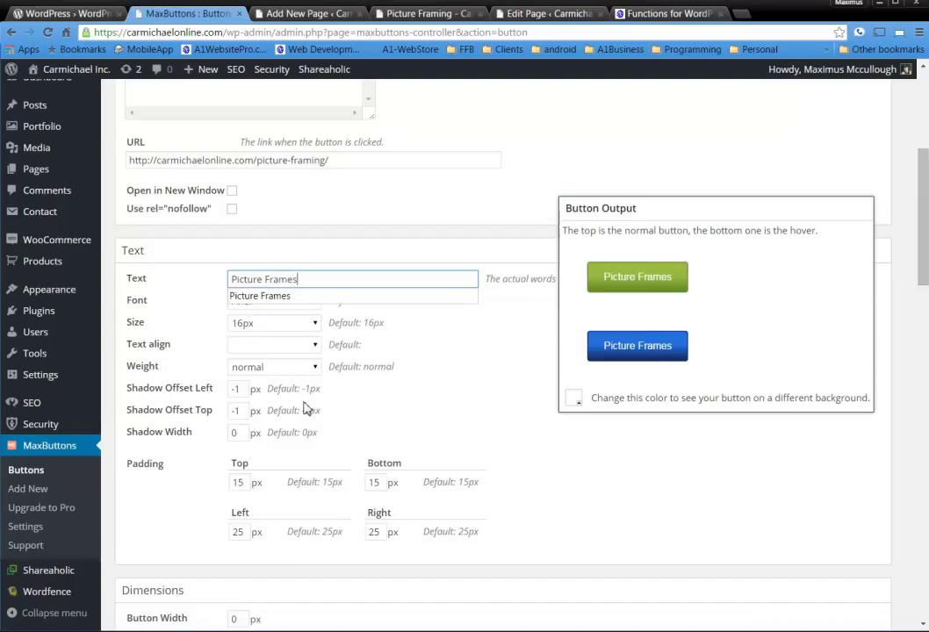
pyautogui.click(458, 345)
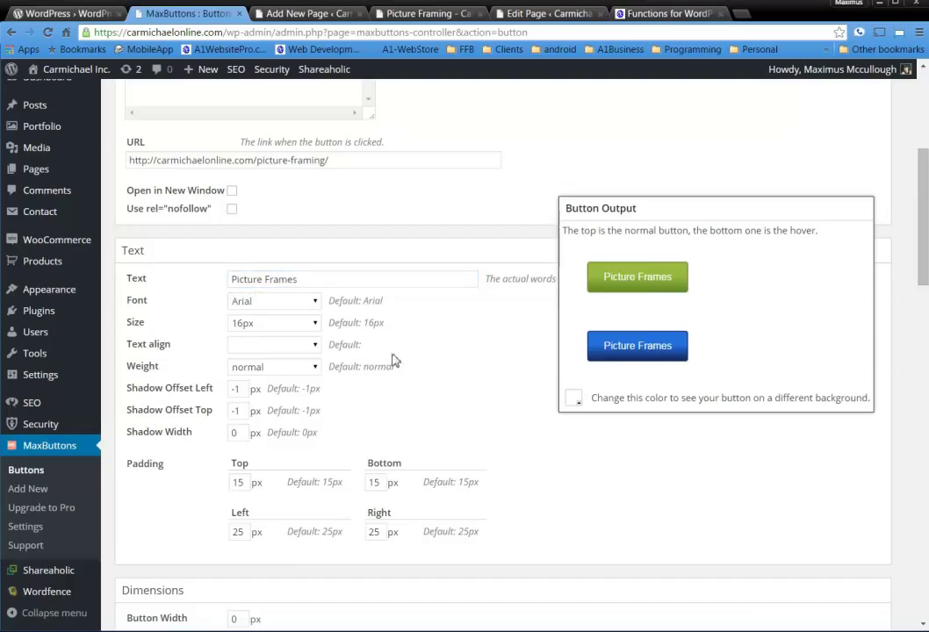
# Step: Try the Courier New, Georgia and Tahoma fonts on the button text
pyautogui.click(311, 303)
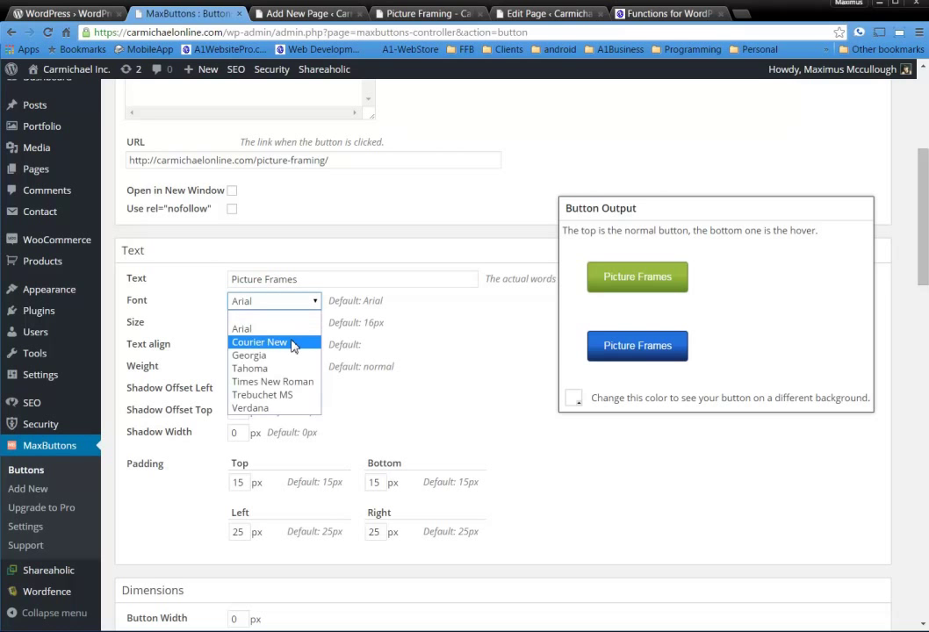
pyautogui.click(294, 343)
pyautogui.click(303, 303)
pyautogui.click(284, 354)
pyautogui.click(310, 302)
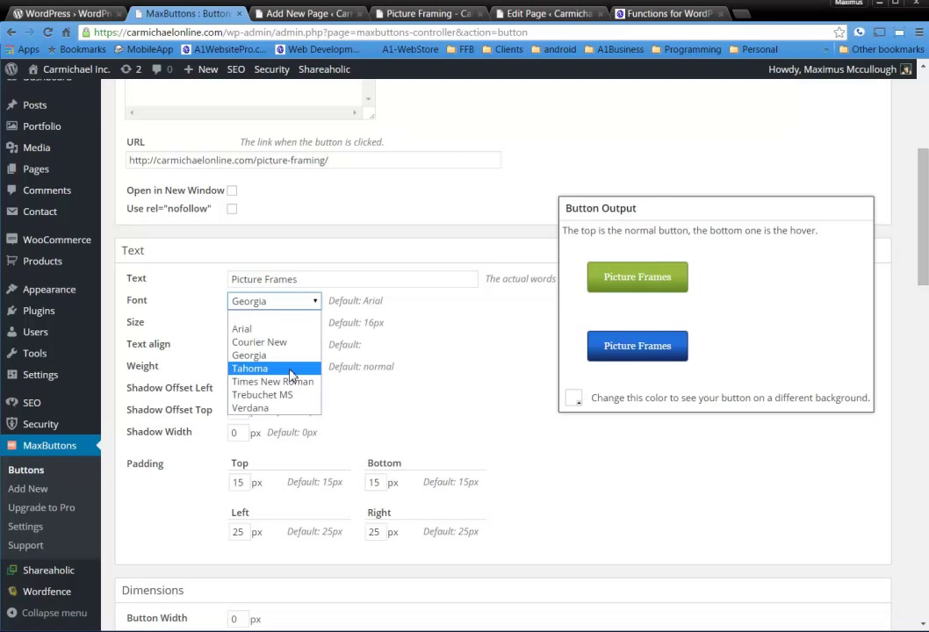
pyautogui.click(290, 369)
# Step: Set the button text's font to Verdana and its size to 25px, trying 21px first
pyautogui.click(314, 300)
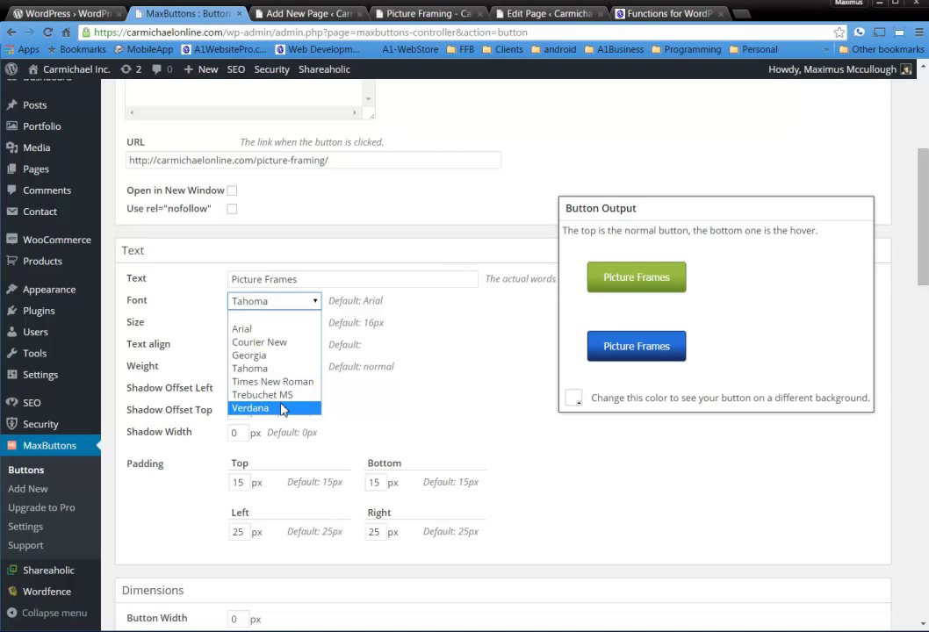
pyautogui.click(284, 409)
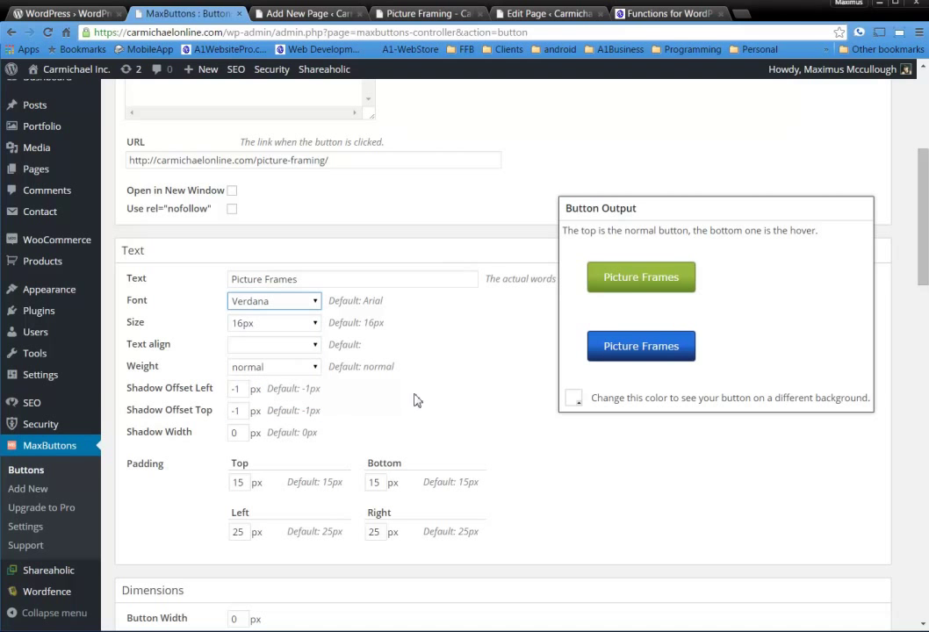
pyautogui.click(315, 323)
pyautogui.click(272, 496)
pyautogui.click(314, 324)
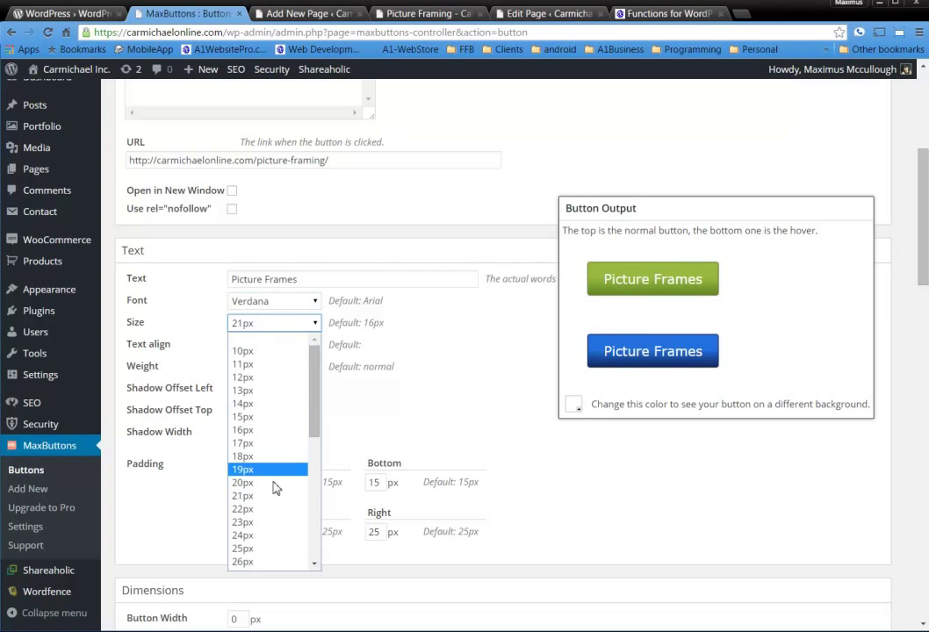
pyautogui.click(266, 550)
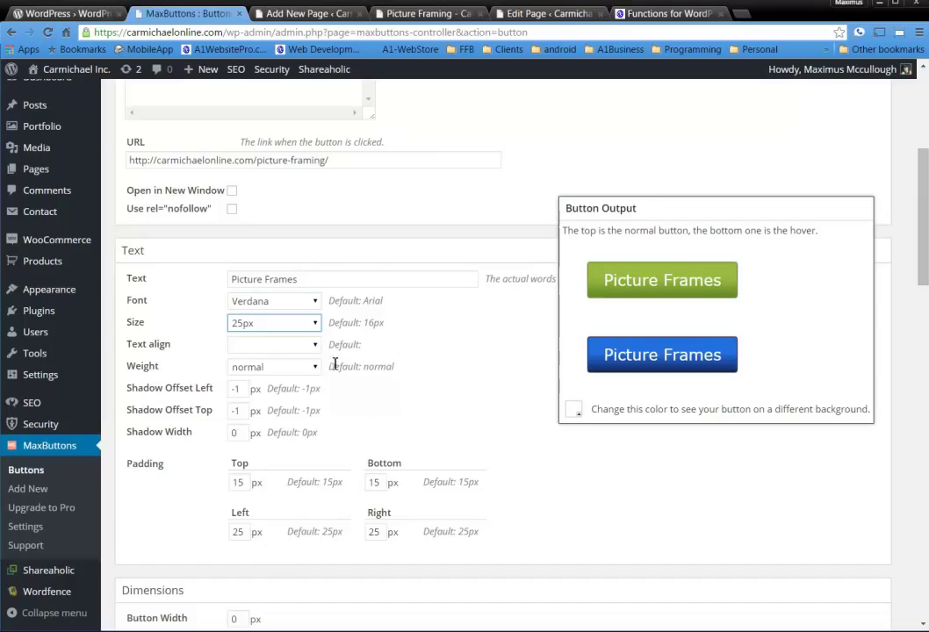
# Step: Try the center, left and right alignments for the button text
pyautogui.click(314, 347)
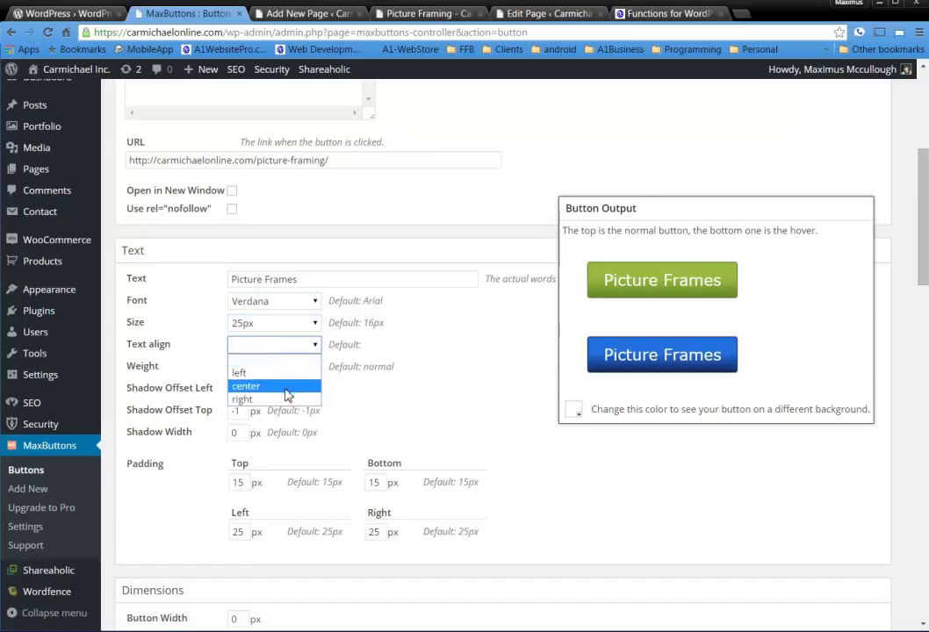
pyautogui.click(288, 386)
pyautogui.click(310, 346)
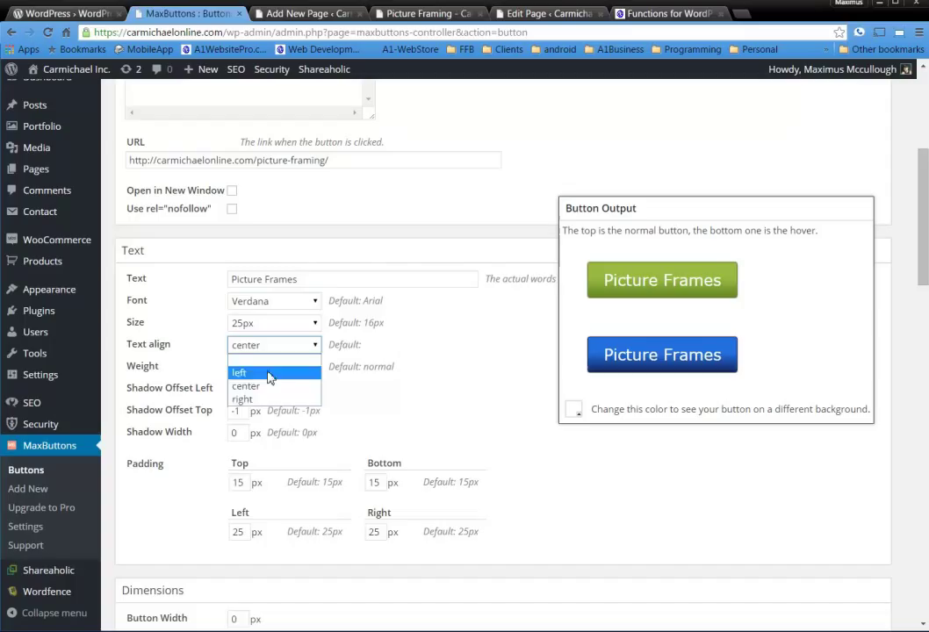
pyautogui.click(263, 372)
pyautogui.click(318, 349)
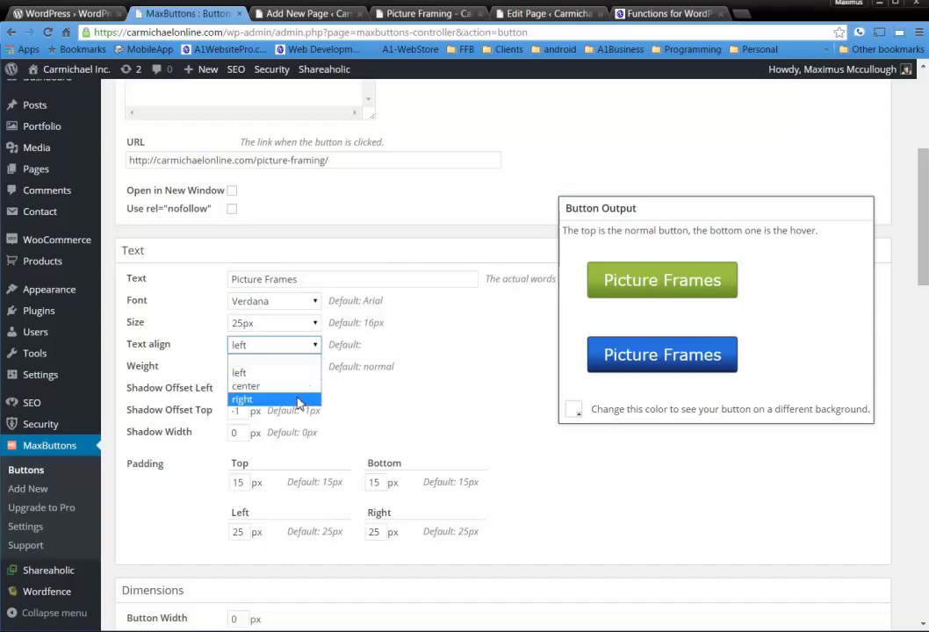
pyautogui.click(298, 401)
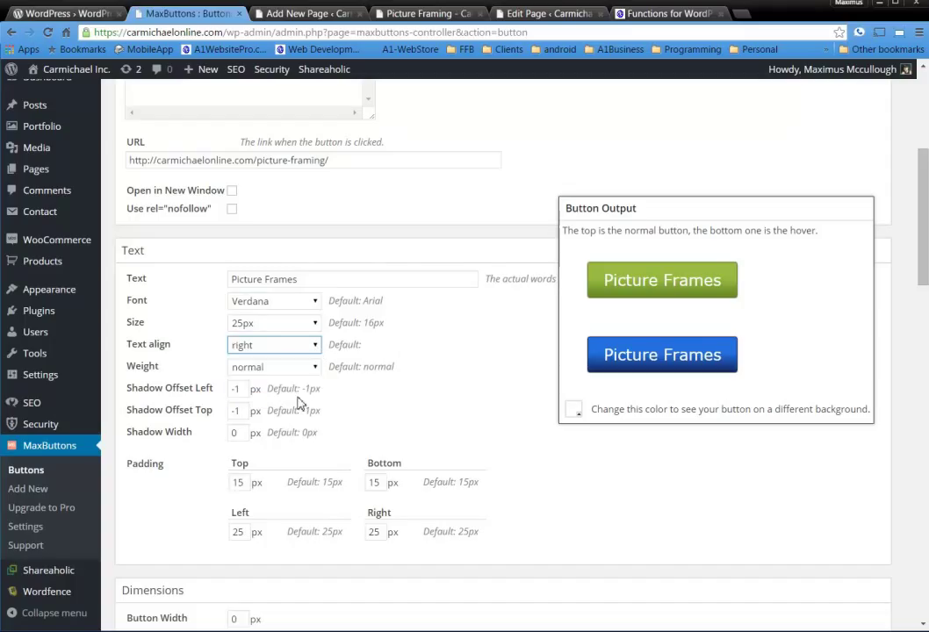
# Step: Set the button's text alignment to center and its font weight to bold
pyautogui.click(316, 349)
pyautogui.click(287, 387)
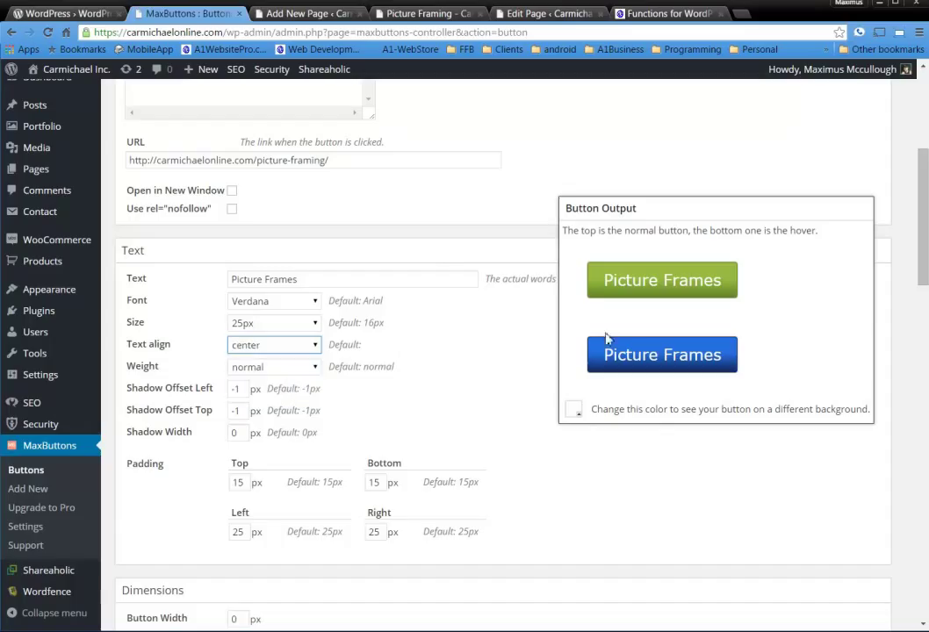
pyautogui.click(293, 370)
pyautogui.click(290, 408)
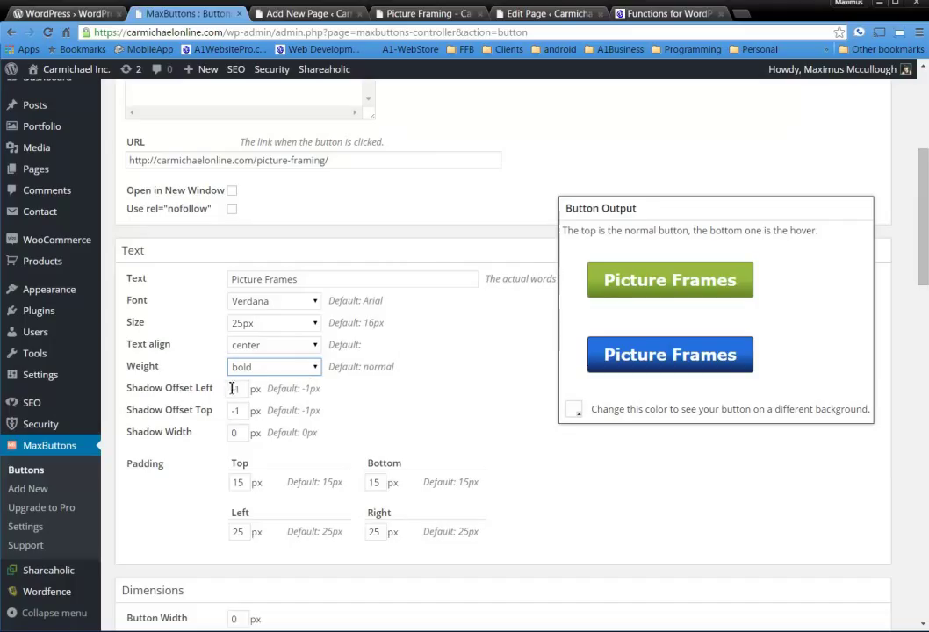
# Step: Try left shadow offsets of -10 and -50 px on the button text, and return the value to -1 px
pyautogui.click(241, 388)
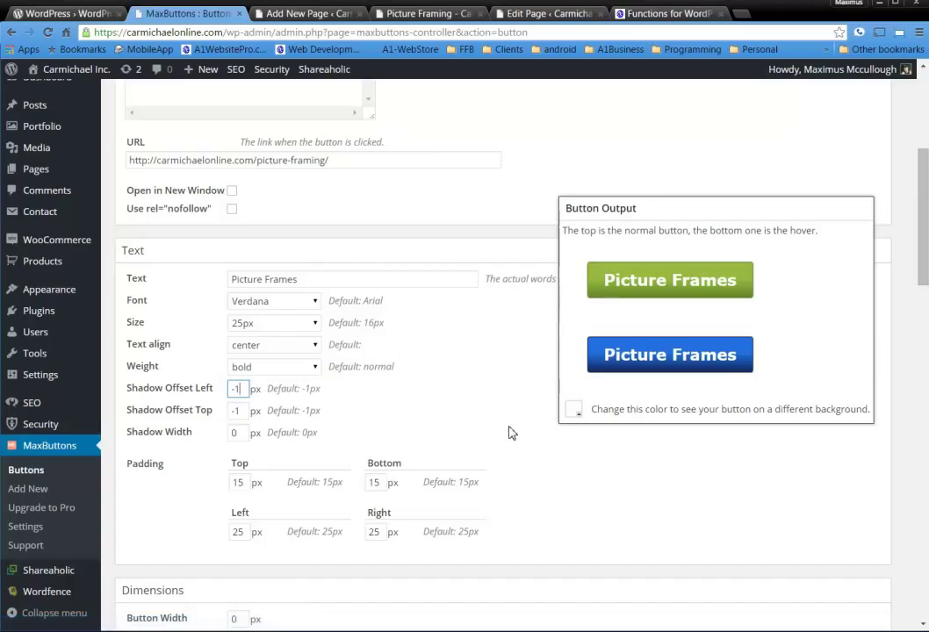
pyautogui.write('0')
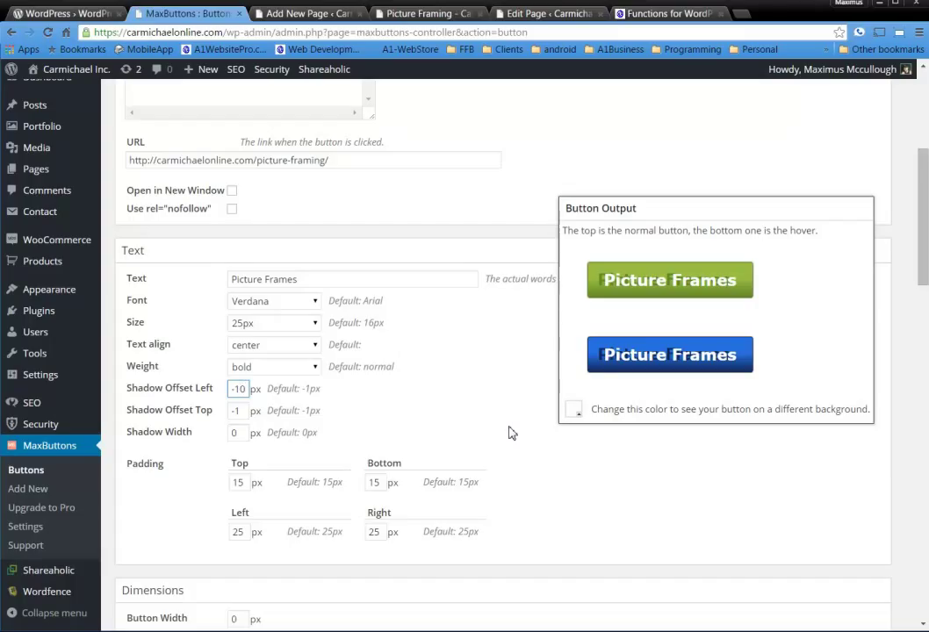
pyautogui.write('5')
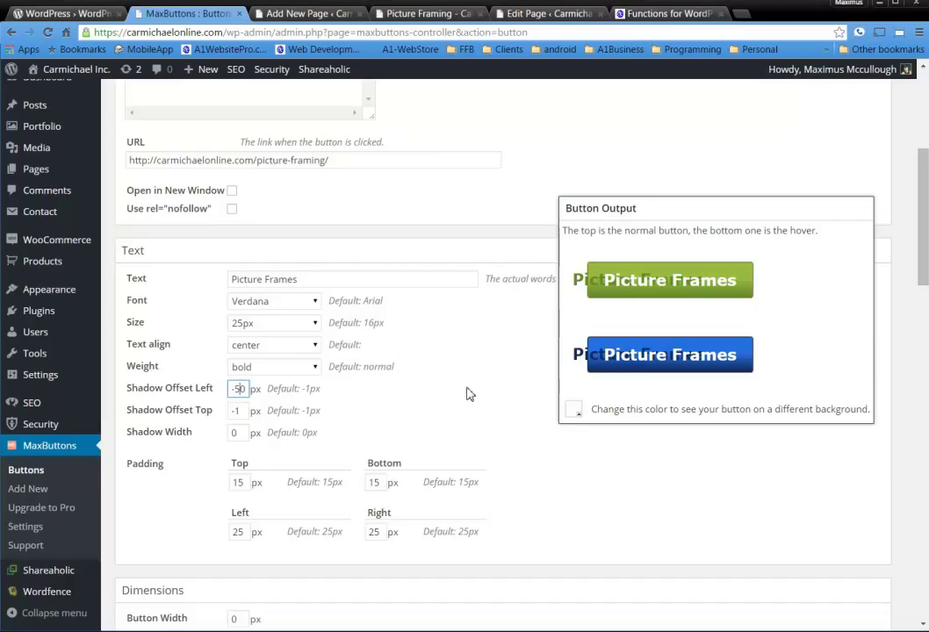
pyautogui.press('BackSpace')
pyautogui.write('1')
pyautogui.press('BackSpace')
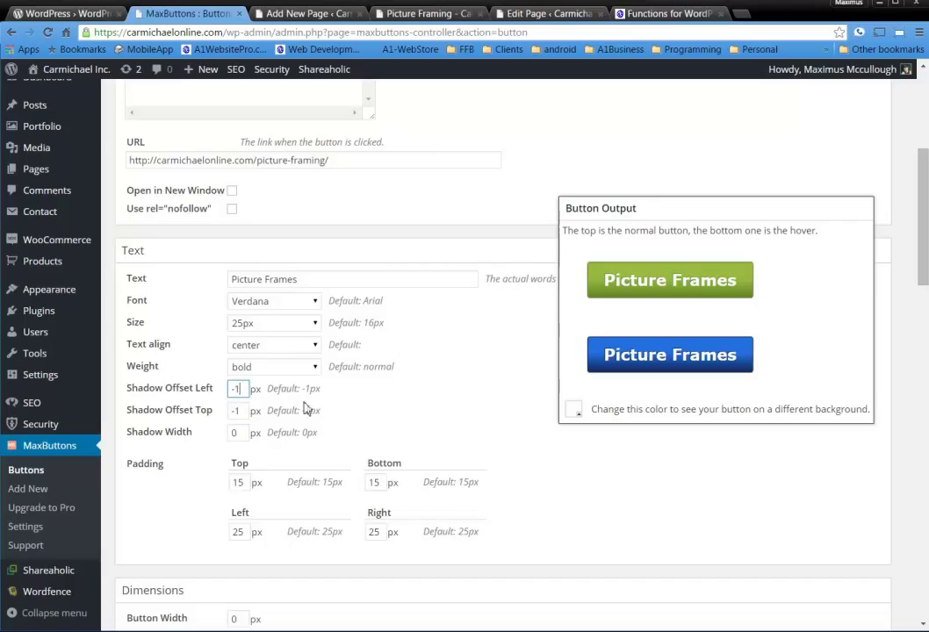
# Step: Try left and top text shadow offsets of -10 px with a shadow width of 10 px and then 5 px
pyautogui.click(238, 411)
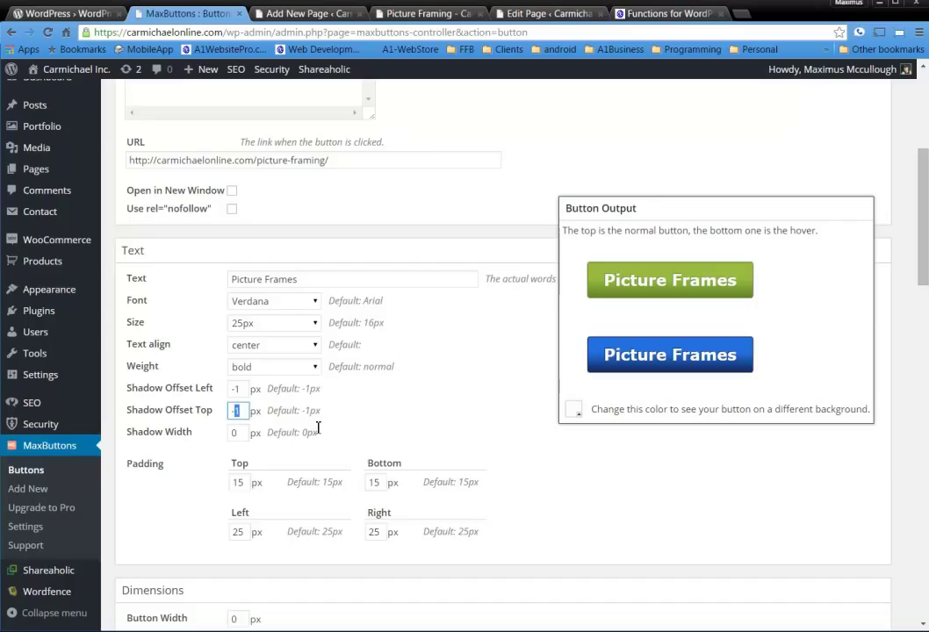
pyautogui.click(247, 388)
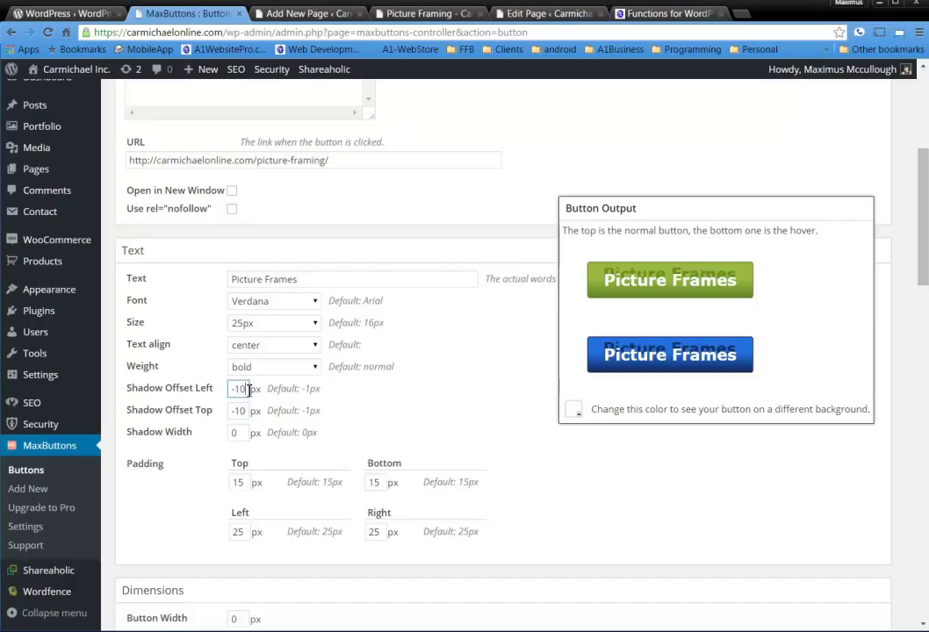
pyautogui.write('0')
pyautogui.click(244, 433)
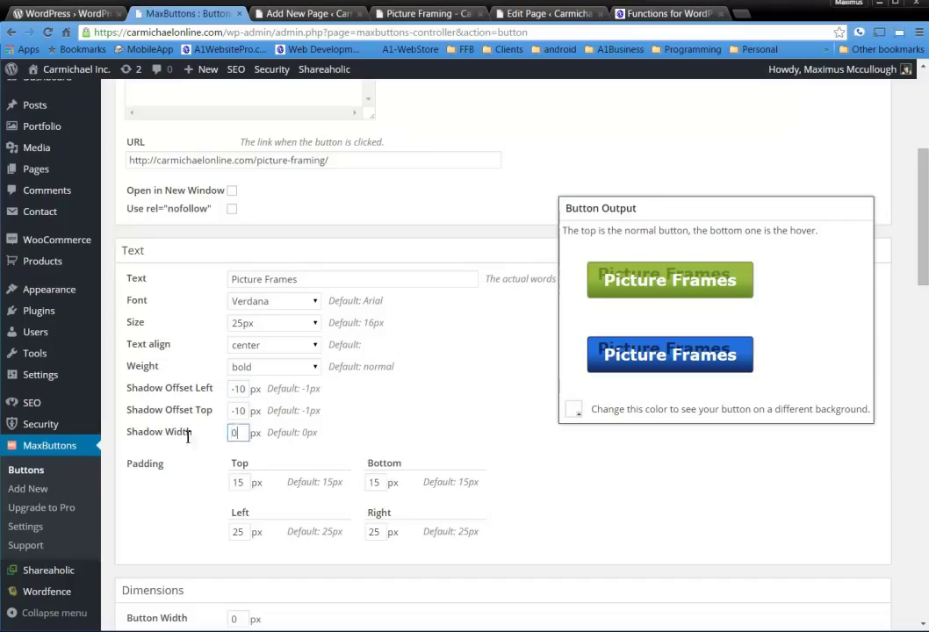
pyautogui.hotkey('ctrl', 'a')
pyautogui.write('10')
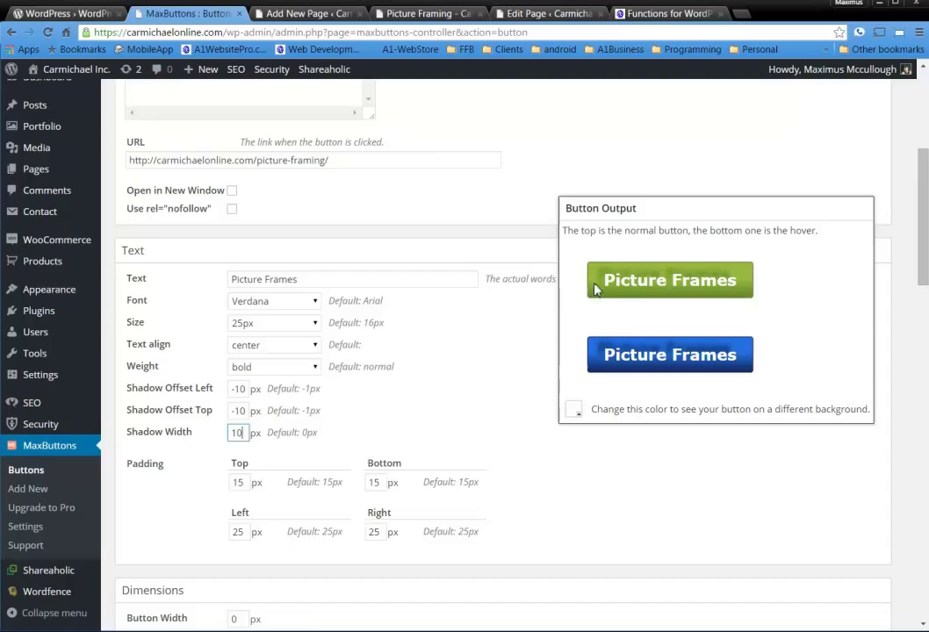
pyautogui.doubleClick(237, 432)
pyautogui.moveTo(61, 422)
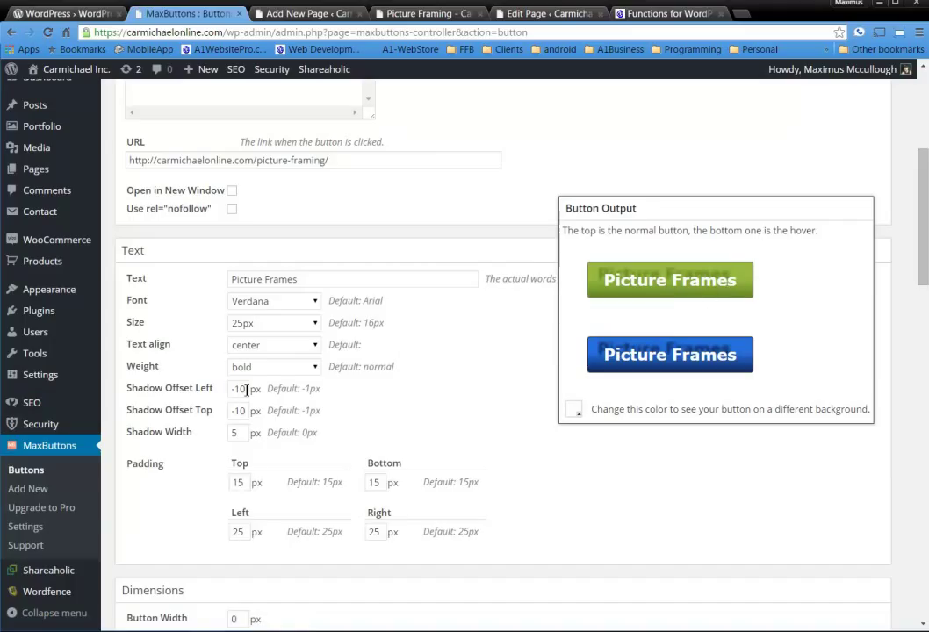
# Step: Return the left and top text shadow offsets to -1 px and the shadow width to 0 px
pyautogui.click(237, 390)
pyautogui.press('BackSpace')
pyautogui.click(241, 411)
pyautogui.press('BackSpace')
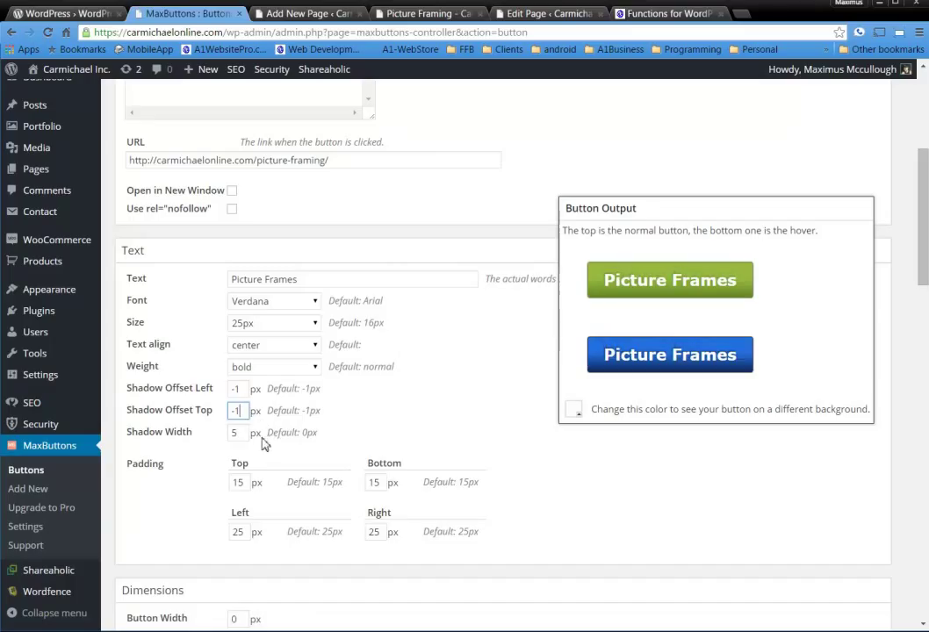
pyautogui.doubleClick(234, 433)
# Step: Set the top padding of the button text to 25 px
pyautogui.click(268, 474)
pyautogui.doubleClick(249, 485)
pyautogui.write('25')
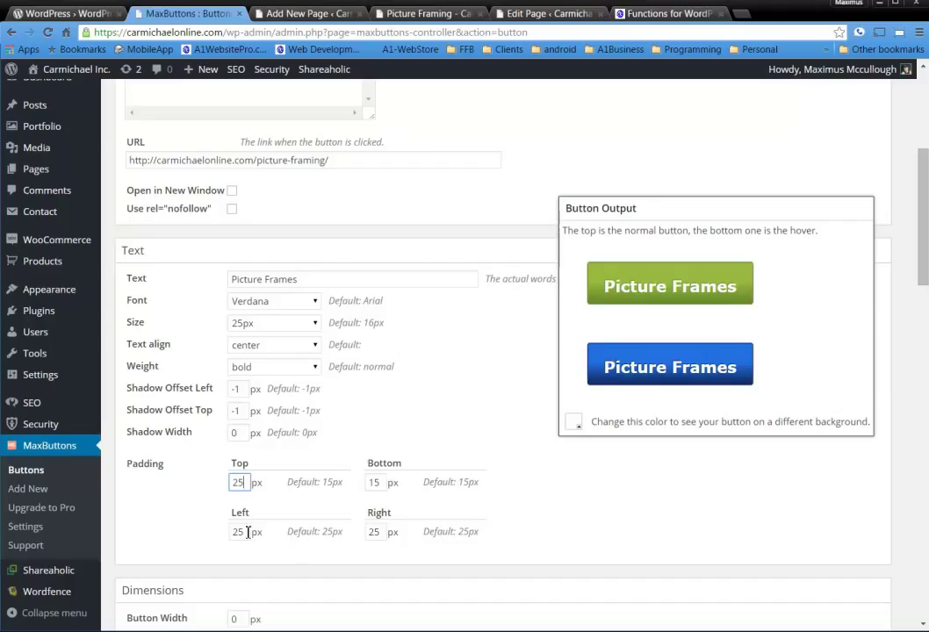
# Step: Try a bottom padding of 25 px on the button text, and set it to 35 px
pyautogui.doubleClick(376, 482)
pyautogui.write('25')
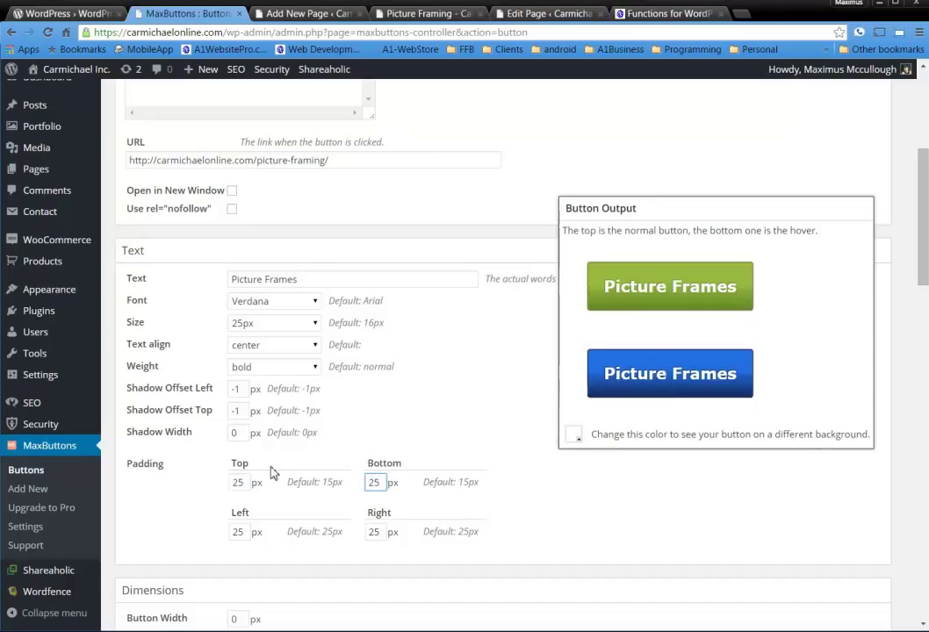
pyautogui.press('BackSpace')
pyautogui.press('BackSpace')
pyautogui.write('35')
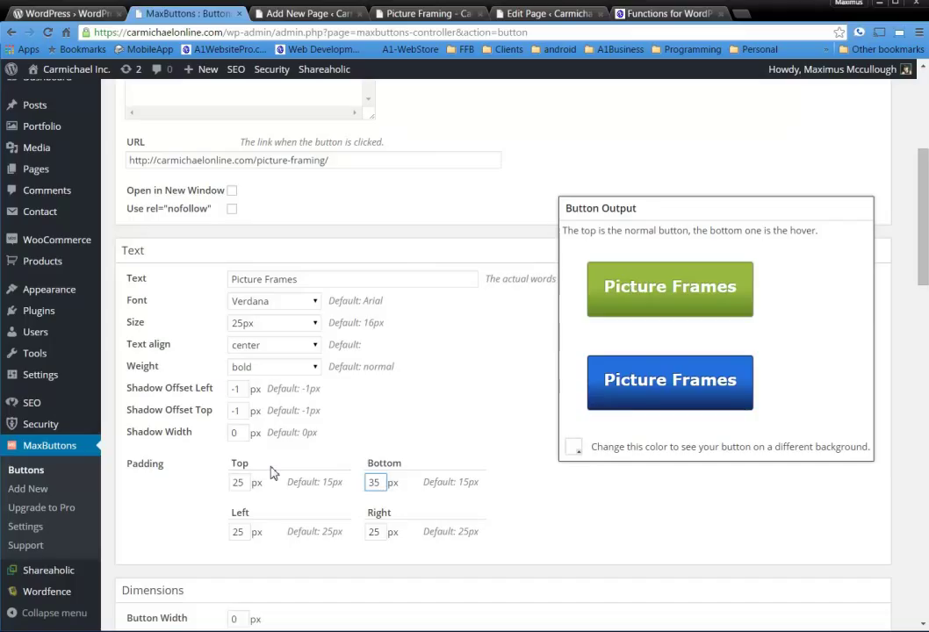
# Step: Set both the left and right padding of the button text to 44 px
pyautogui.doubleClick(243, 534)
pyautogui.write('44')
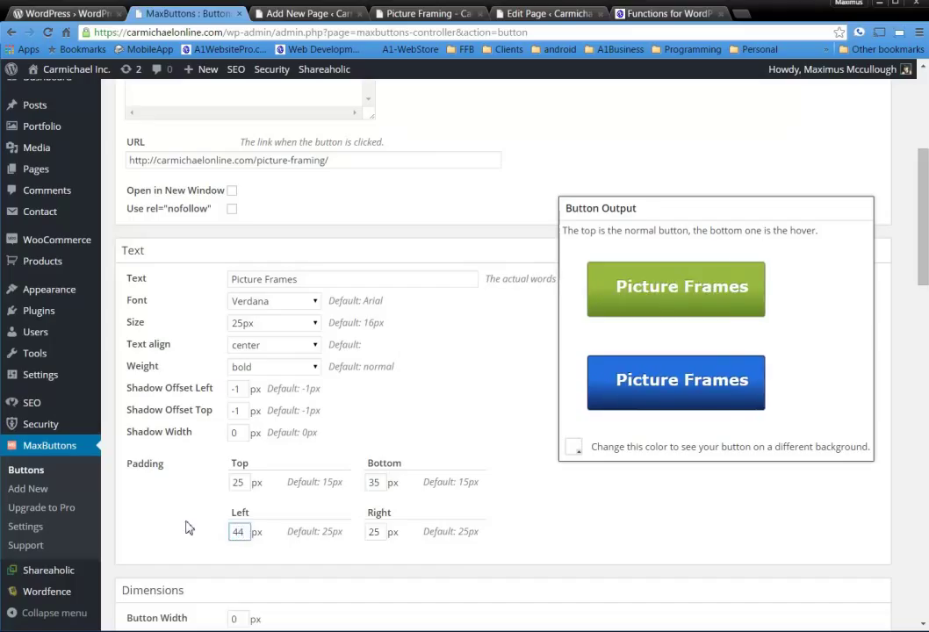
pyautogui.doubleClick(377, 532)
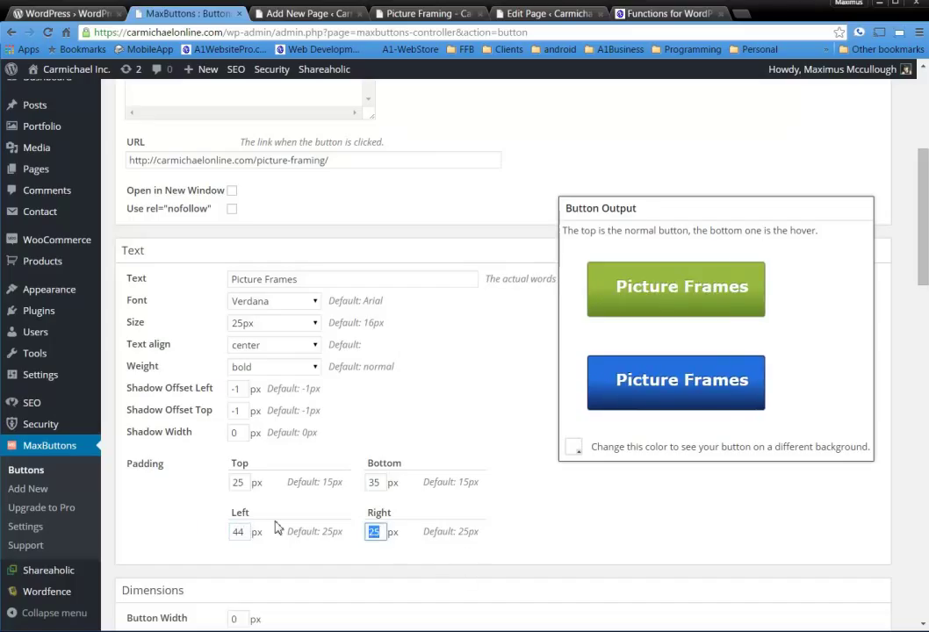
pyautogui.write('44')
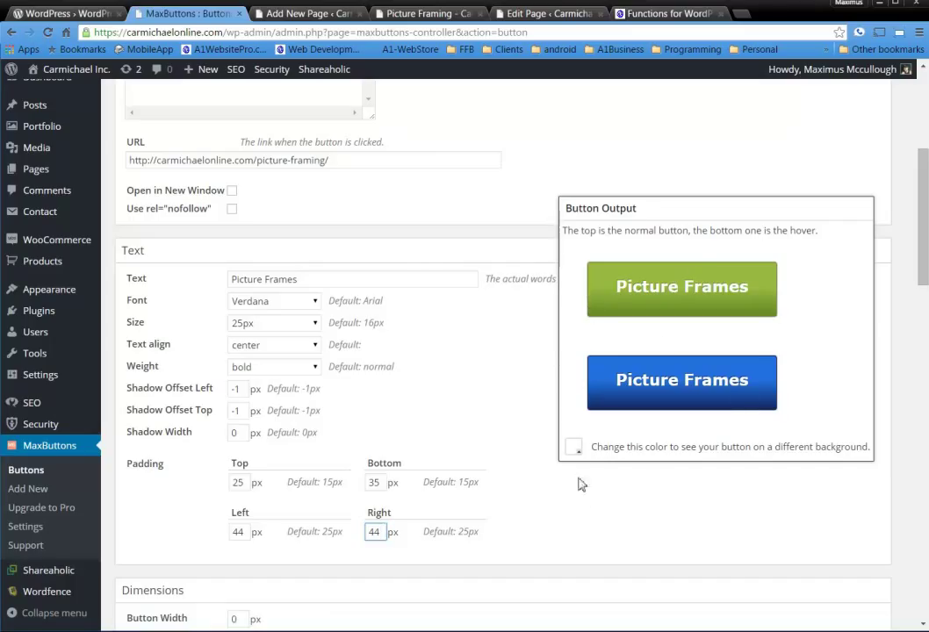
# Step: Try magenta #db1adb, dark green #20362c and green #1c9e66 as the background color of the button preview
pyautogui.click(572, 447)
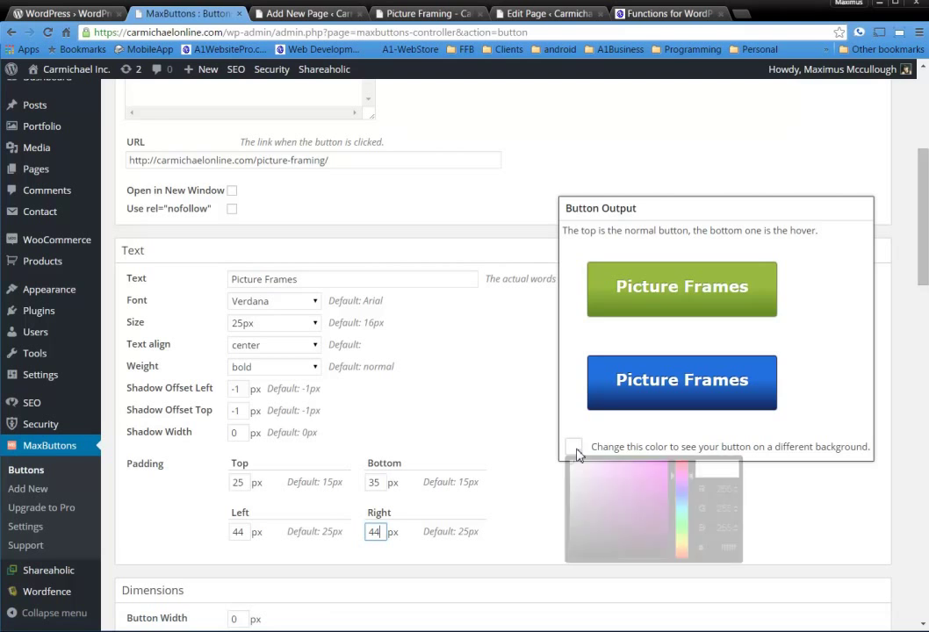
pyautogui.click(659, 475)
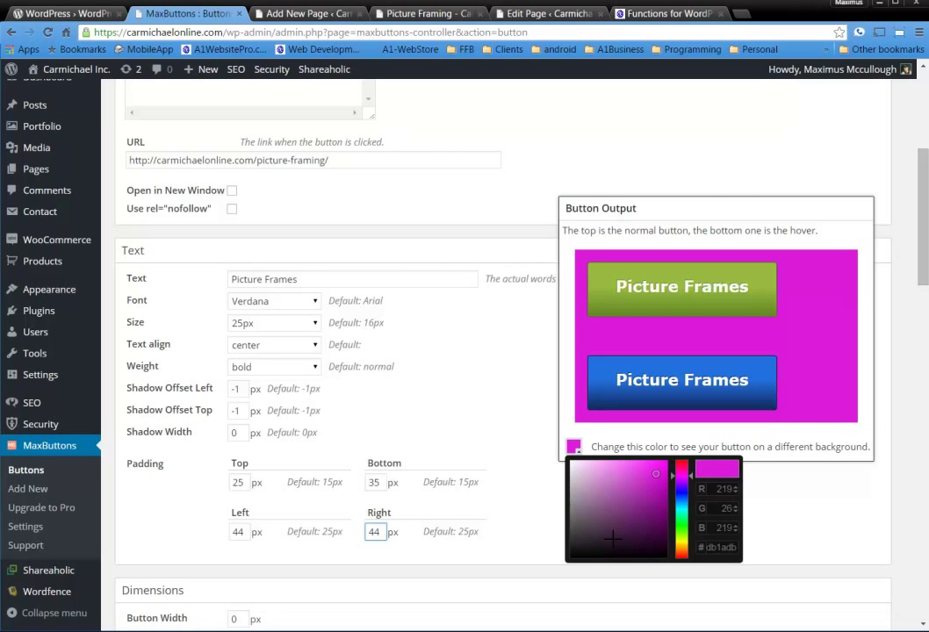
pyautogui.click(612, 538)
pyautogui.click(683, 516)
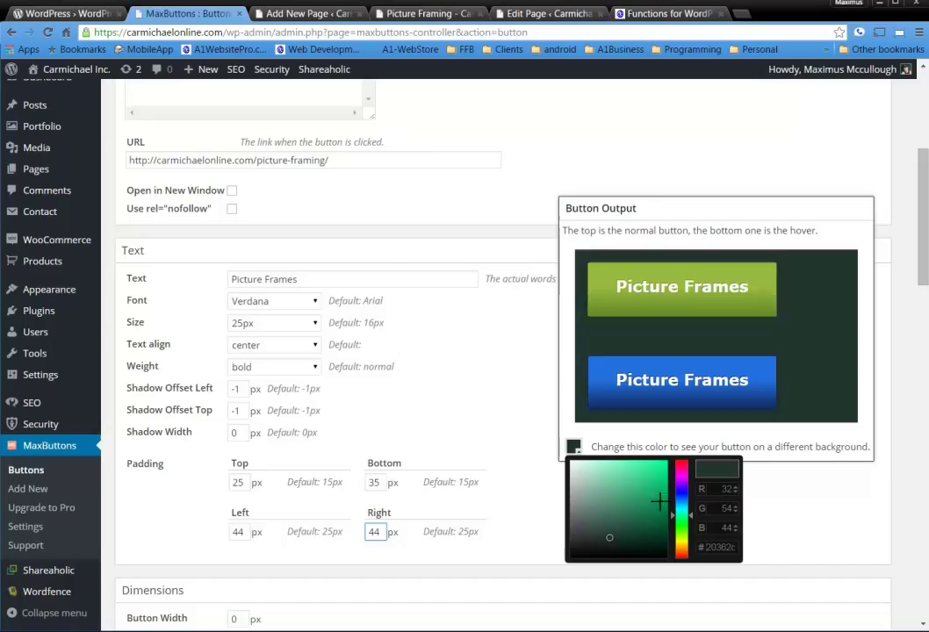
pyautogui.click(651, 500)
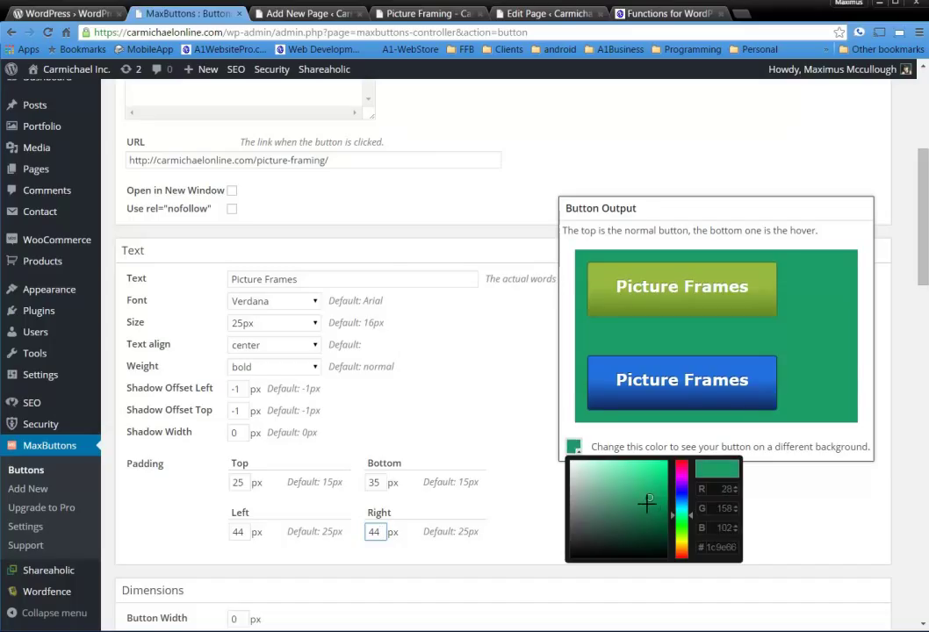
# Step: Return the background color of the button preview to white, ffffff
pyautogui.click(720, 547)
pyautogui.press('BackSpace')
pyautogui.write('ffffff')
pyautogui.press('Return')
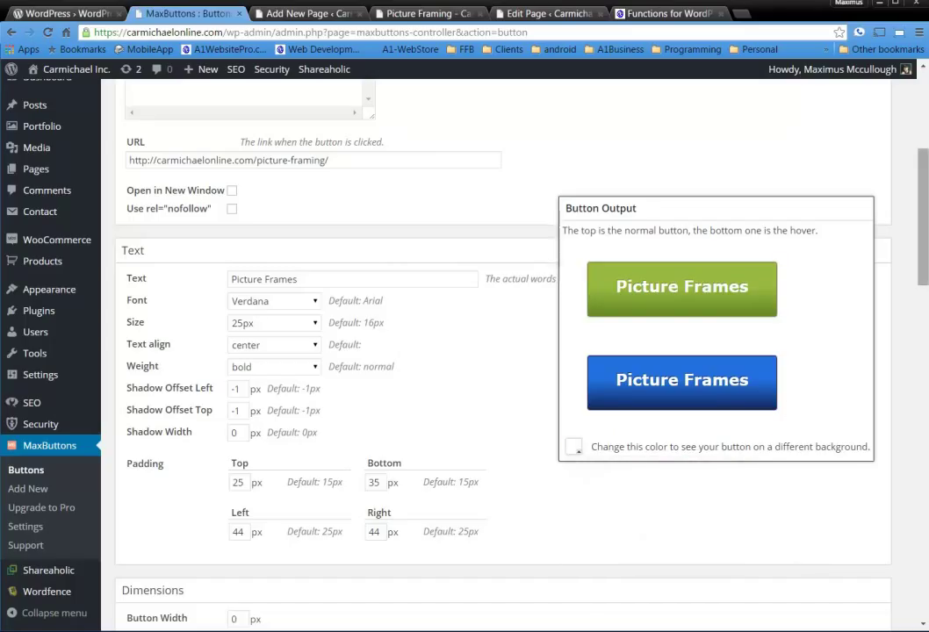
# Step: Set the normal text color to near-black #0f0f0f and the normal text shadow color to pink #d91e78
pyautogui.moveTo(926, 239); pyautogui.dragTo(918, 331)
pyautogui.scroll(-1, 920, 316)
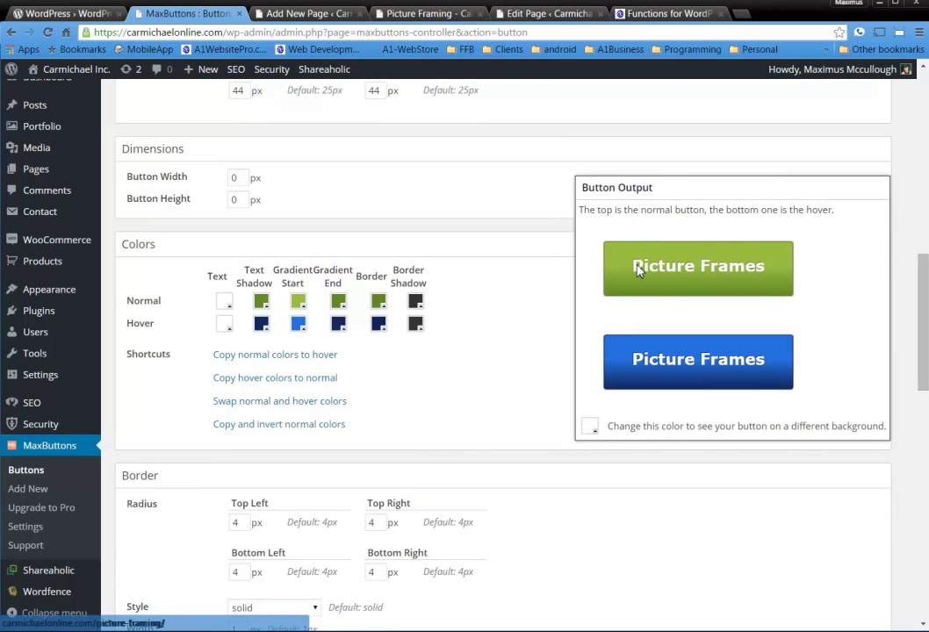
pyautogui.click(224, 302)
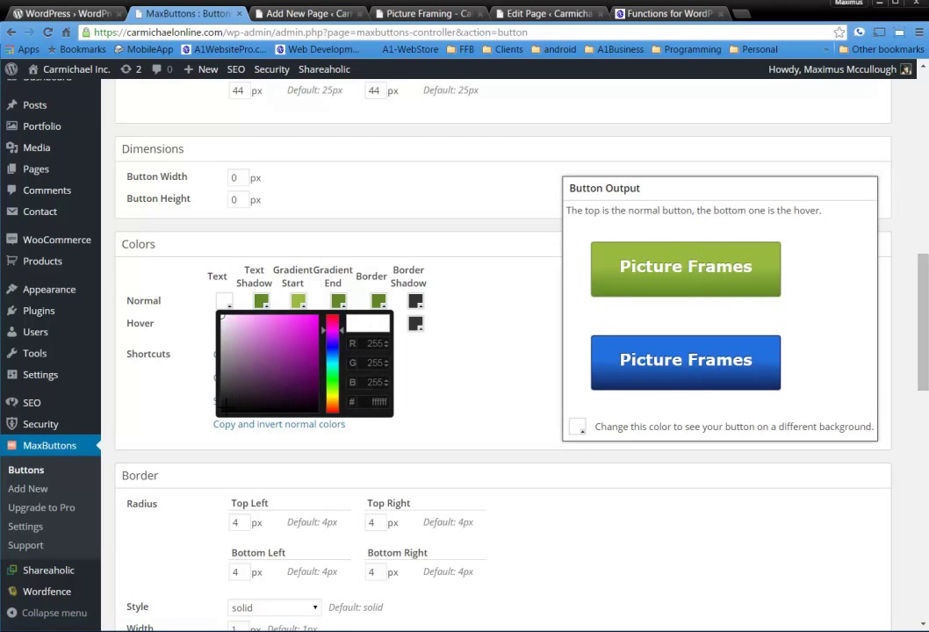
pyautogui.click(224, 407)
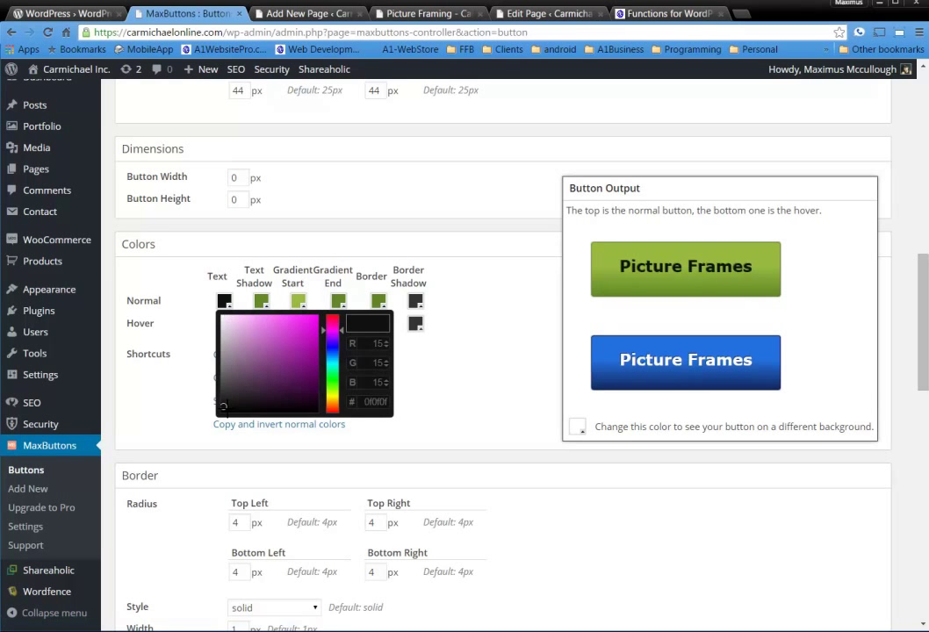
pyautogui.click(262, 303)
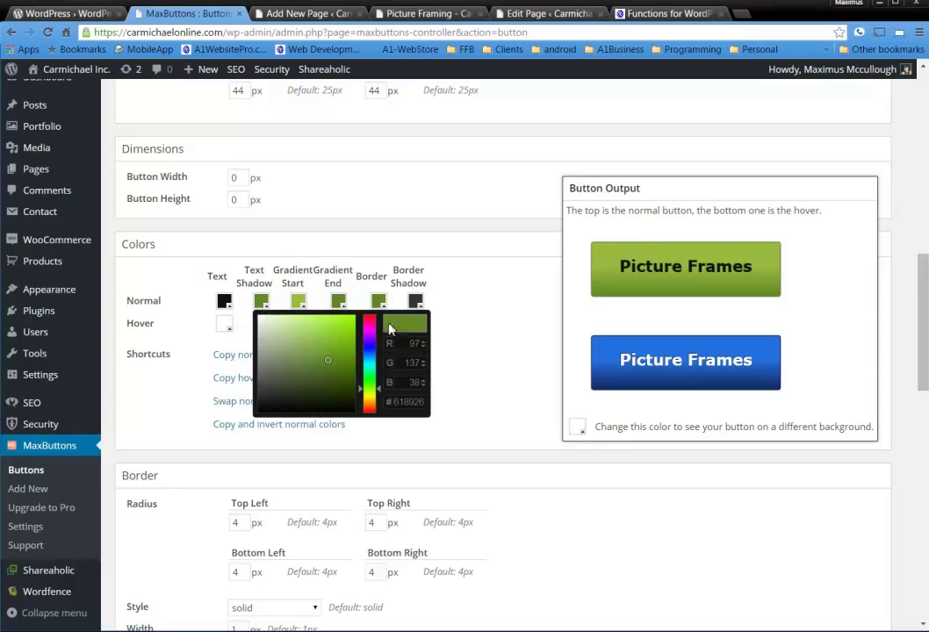
pyautogui.click(371, 323)
pyautogui.click(343, 330)
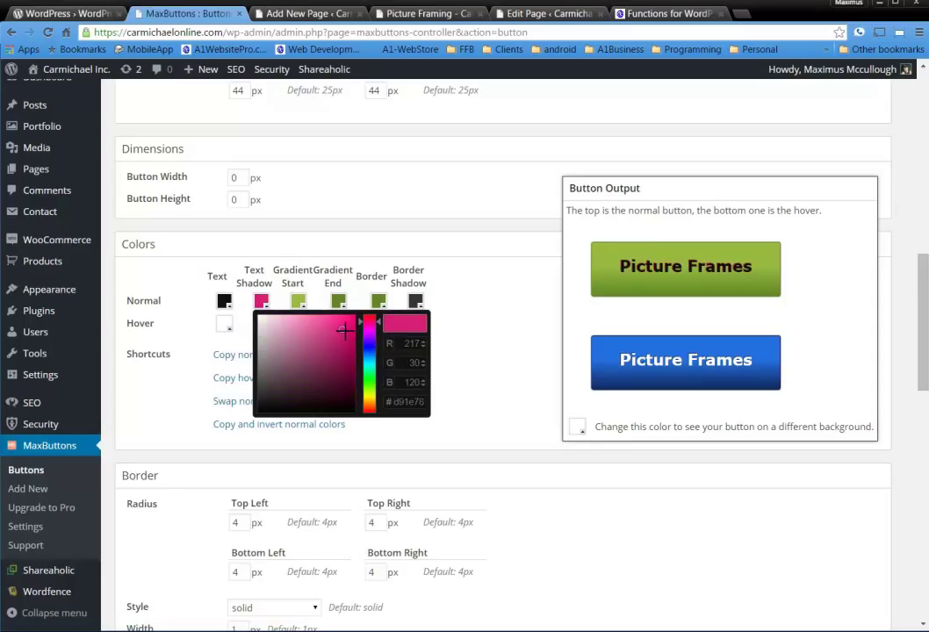
# Step: Set the normal gradient to start at light blue #91d7f2 and end at darker blue #1088b0
pyautogui.click(299, 303)
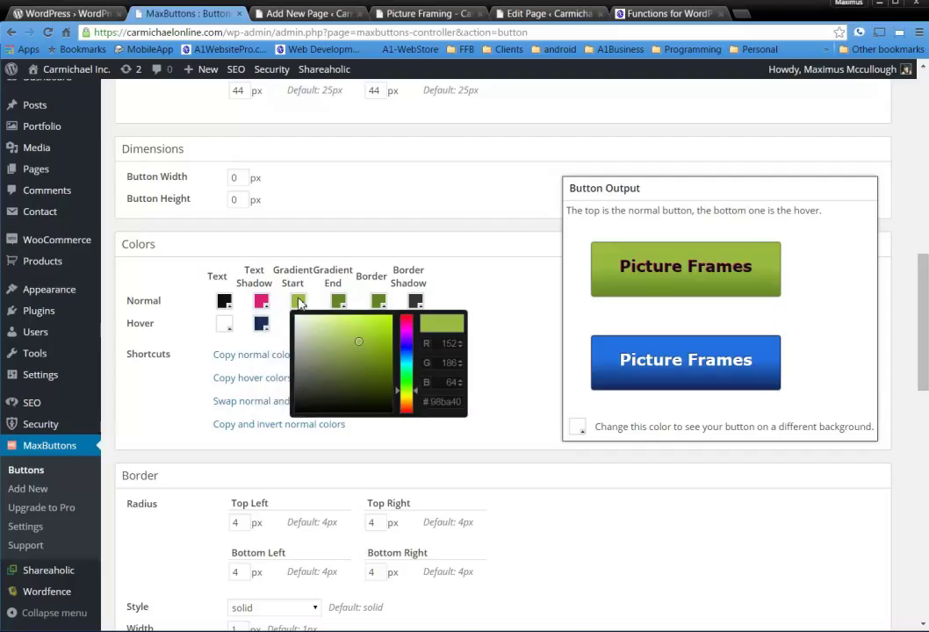
pyautogui.click(406, 359)
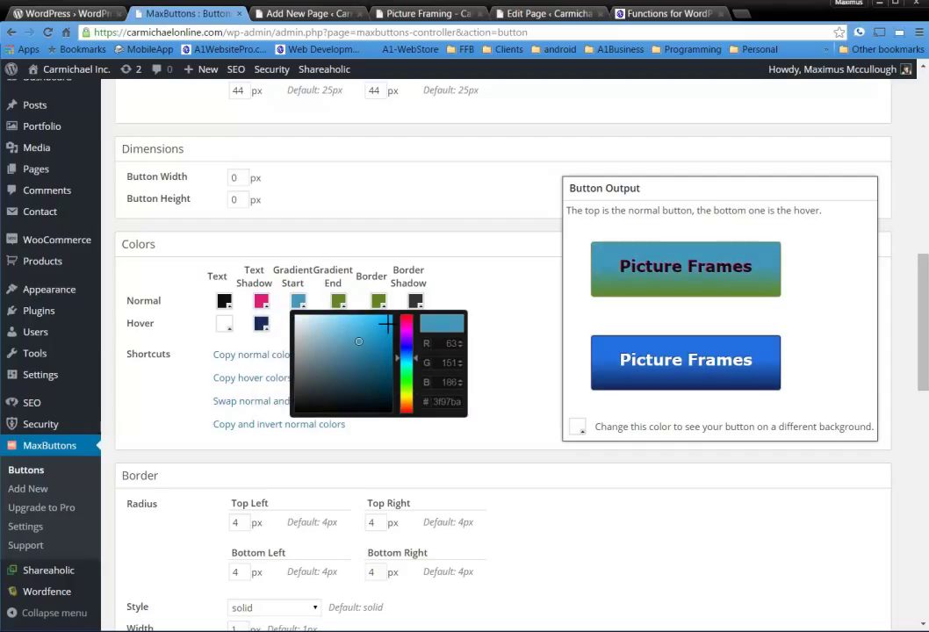
pyautogui.click(334, 321)
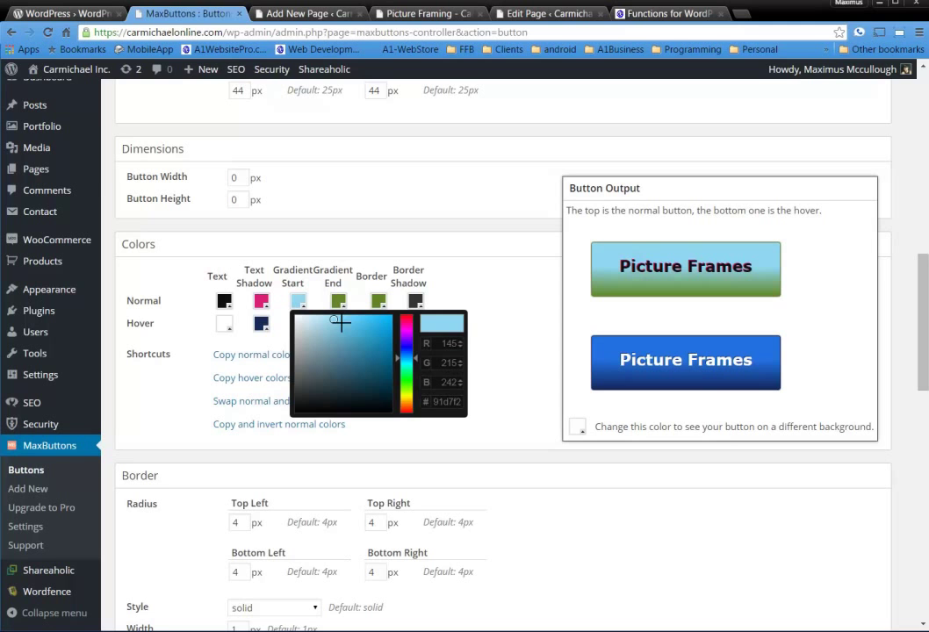
pyautogui.click(338, 301)
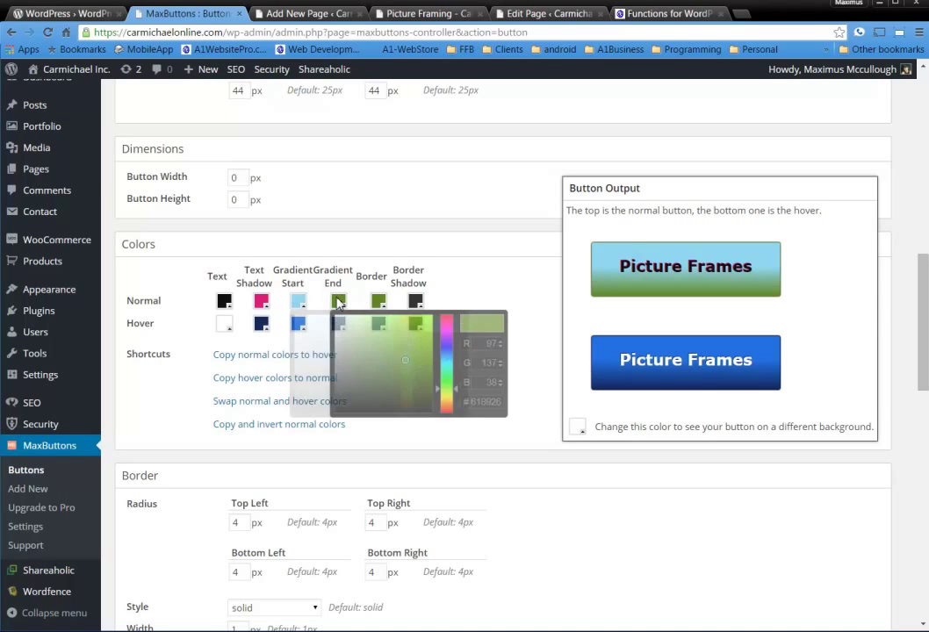
pyautogui.click(448, 360)
pyautogui.click(403, 325)
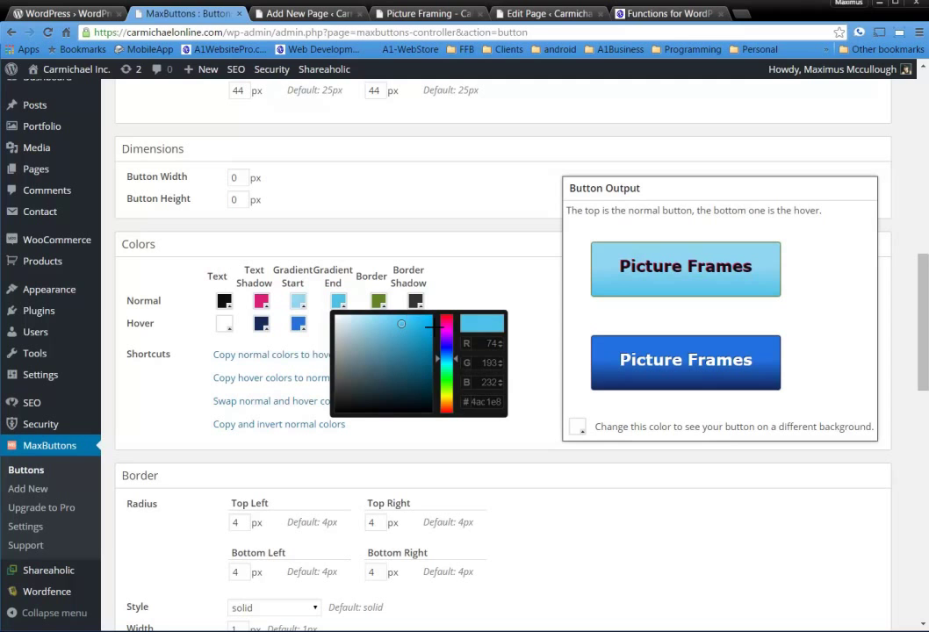
pyautogui.moveTo(423, 331); pyautogui.dragTo(425, 347)
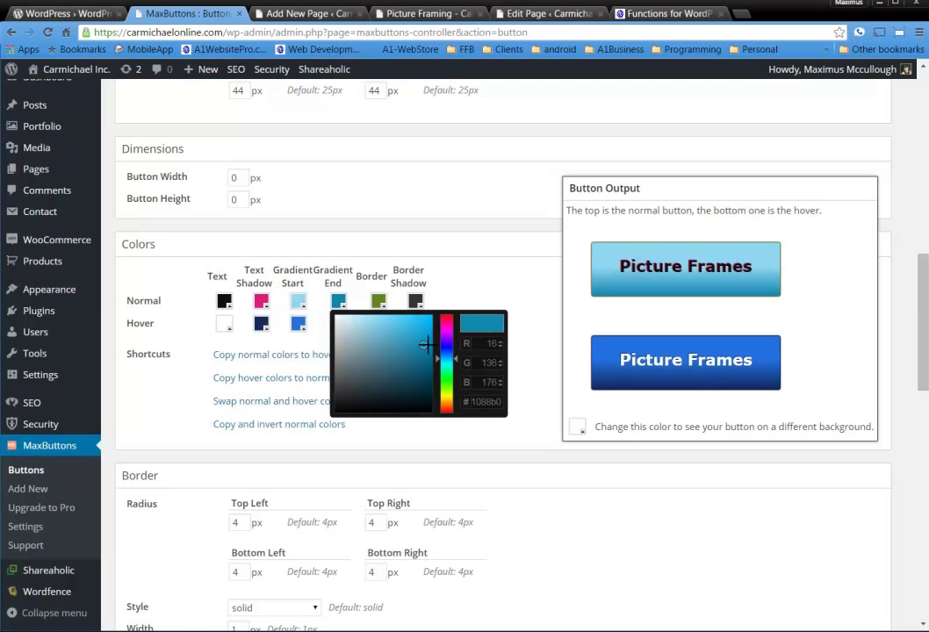
# Step: Set the normal border color to brown #6e4814 and the normal border shadow color to magenta #cc1bcc
pyautogui.click(379, 302)
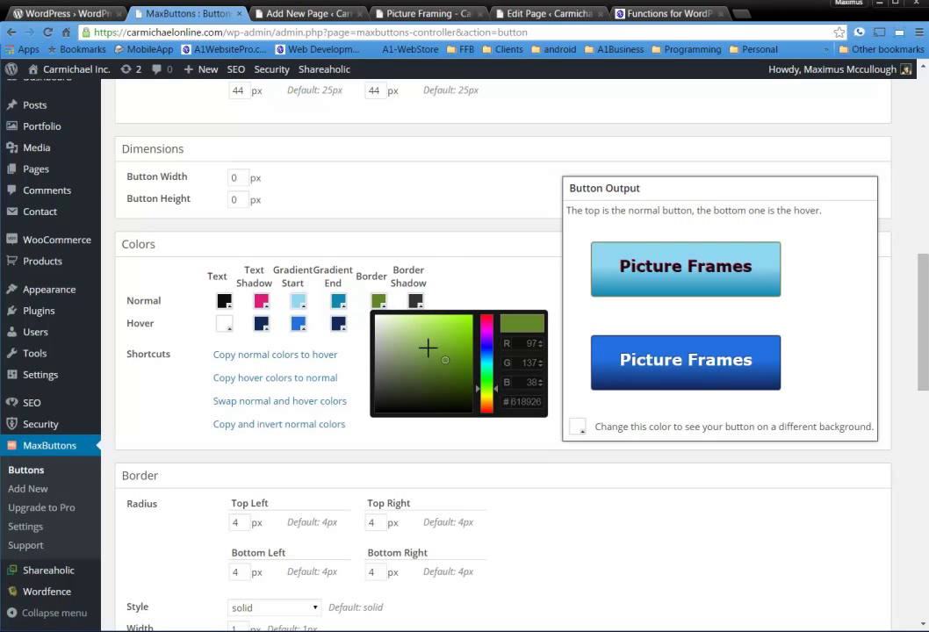
pyautogui.click(486, 402)
pyautogui.moveTo(399, 334); pyautogui.dragTo(465, 324)
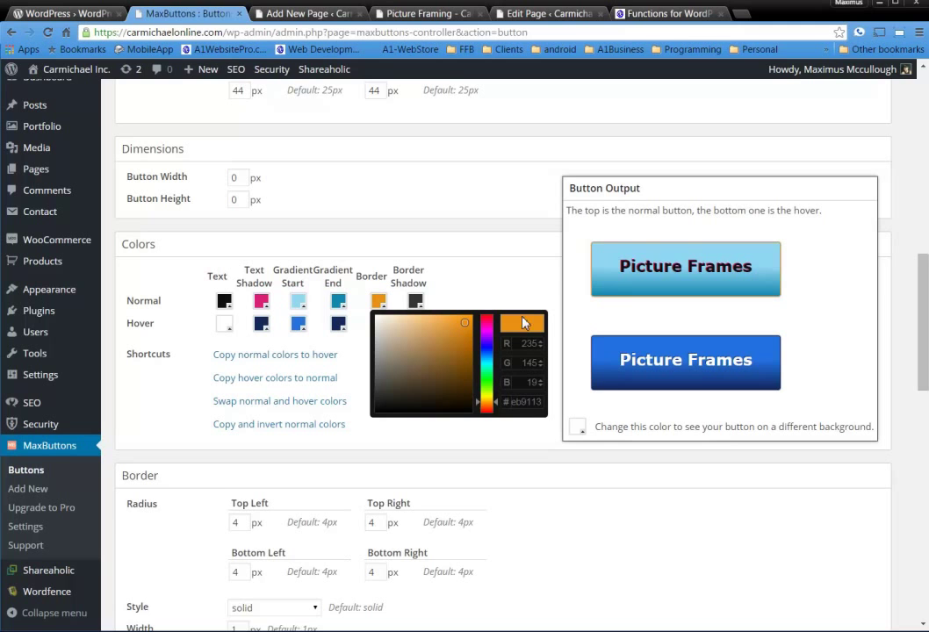
pyautogui.click(447, 375)
pyautogui.moveTo(455, 373); pyautogui.dragTo(458, 375)
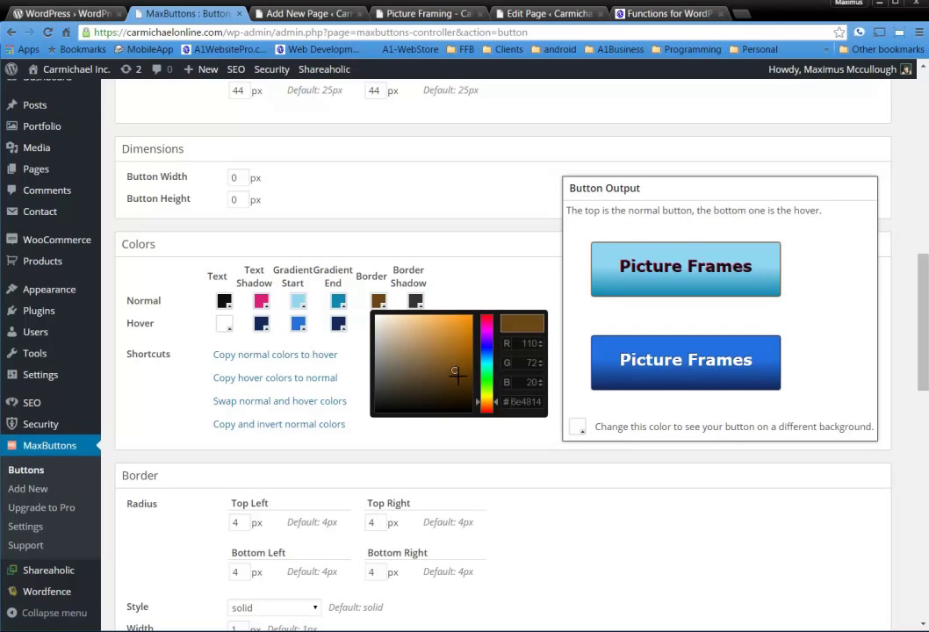
pyautogui.click(416, 301)
pyautogui.click(498, 334)
pyautogui.click(528, 268)
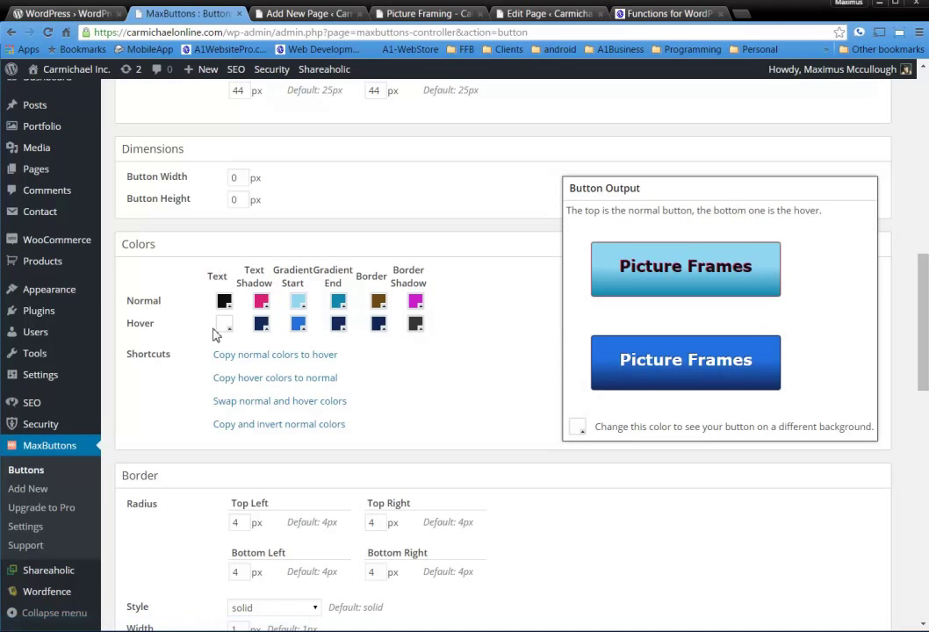
# Step: Copy all of the button's normal colors to its hover state
pyautogui.click(262, 325)
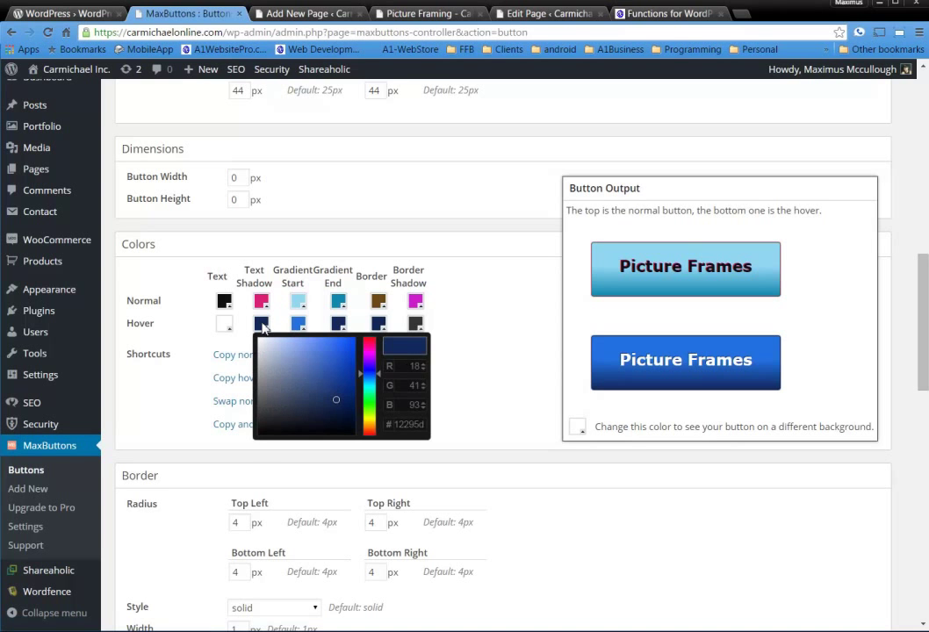
pyautogui.click(531, 336)
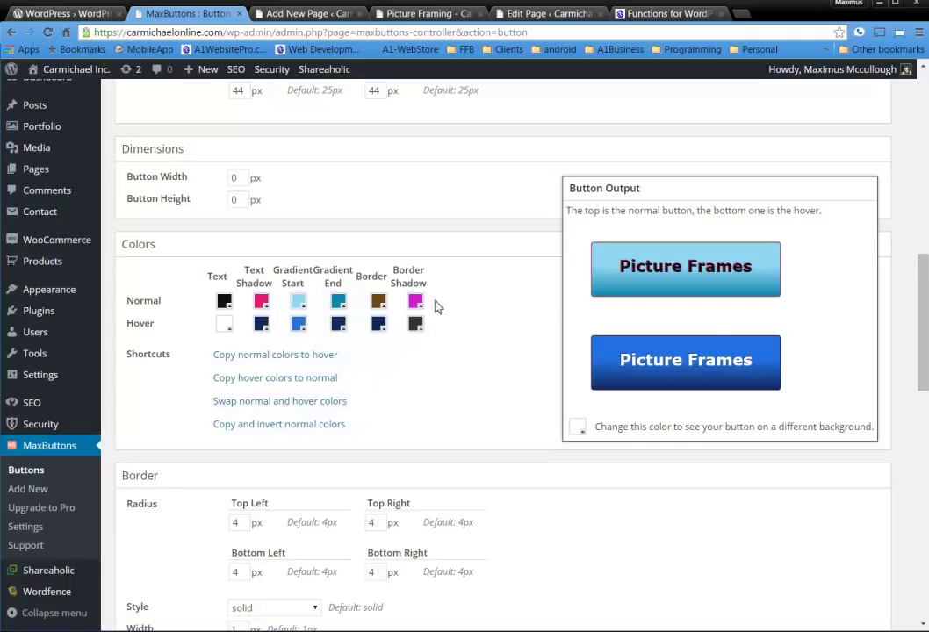
pyautogui.click(301, 357)
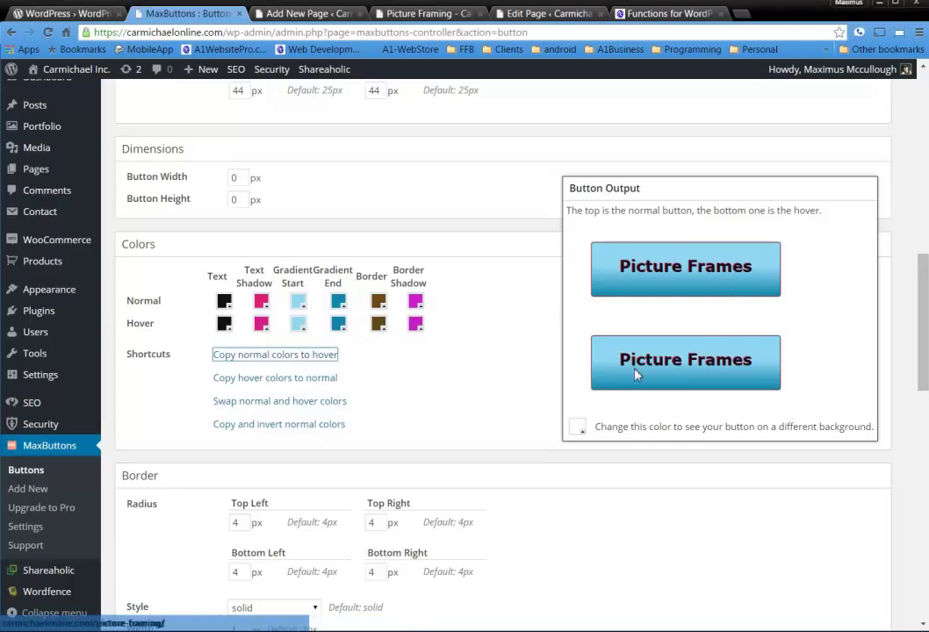
# Step: Change the hover text shadow color to light pink #e68eb8
pyautogui.click(263, 325)
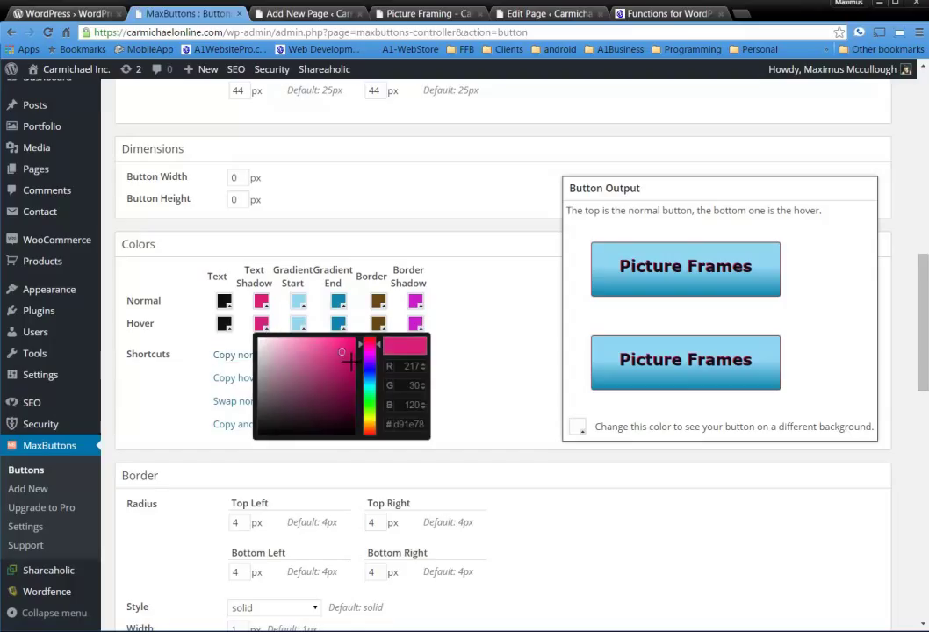
pyautogui.click(298, 348)
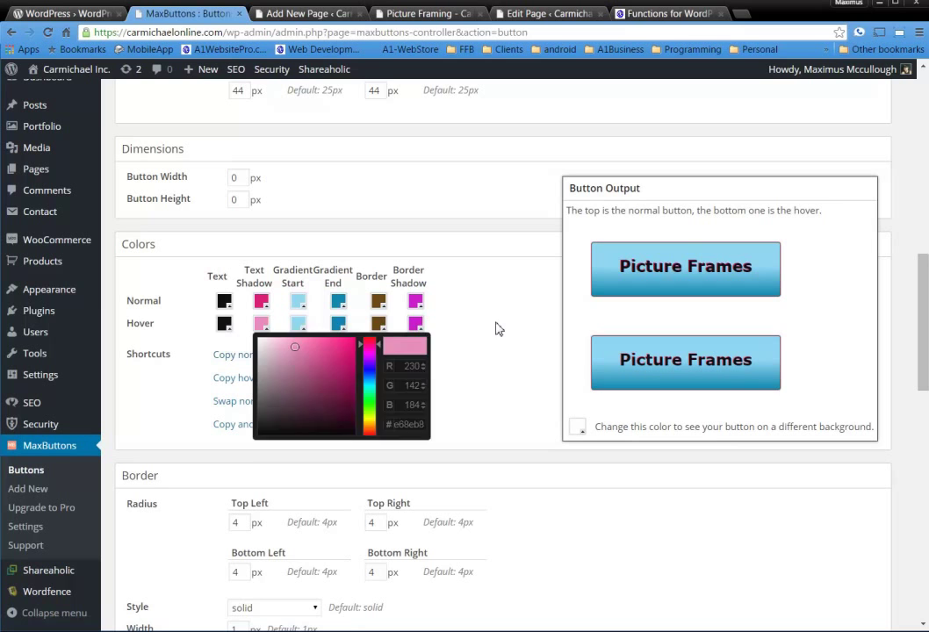
pyautogui.click(498, 326)
# Step: Change the hover gradient to start at a pale gray-blue and end at a muted teal blue
pyautogui.click(299, 324)
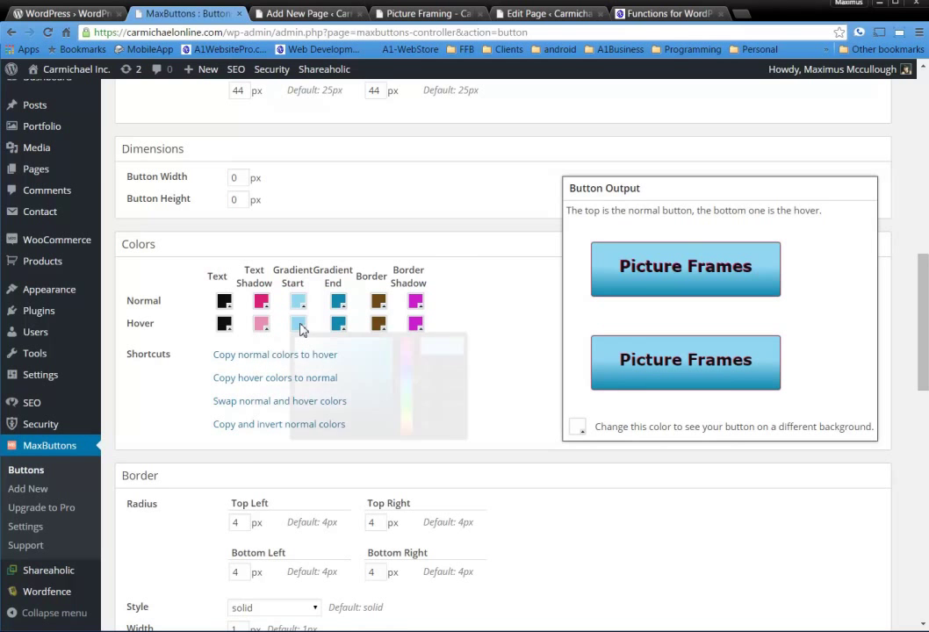
pyautogui.moveTo(343, 360); pyautogui.dragTo(306, 347)
pyautogui.click(483, 307)
pyautogui.click(339, 325)
pyautogui.moveTo(424, 369); pyautogui.dragTo(396, 372)
pyautogui.click(420, 249)
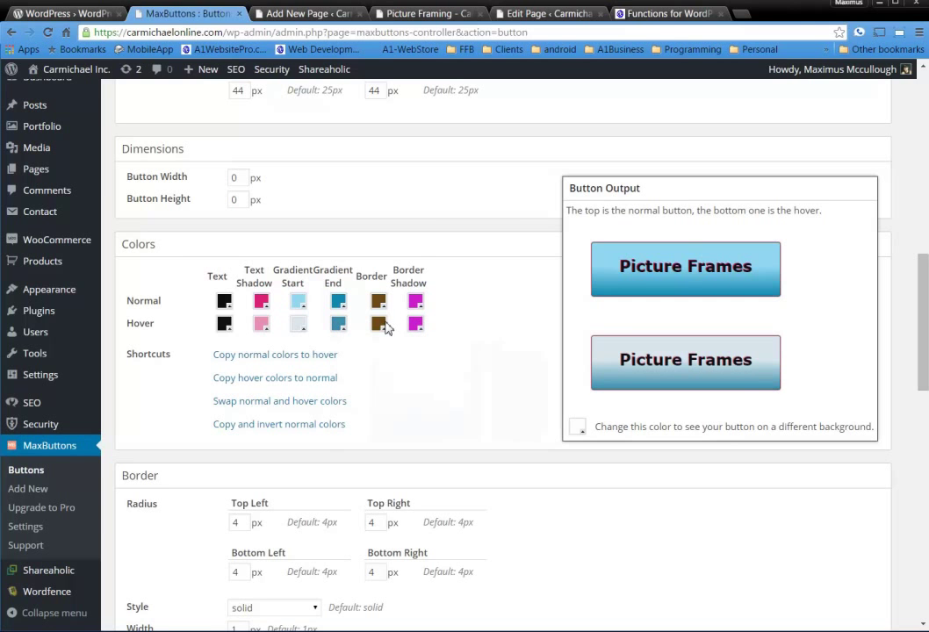
# Step: Change the hover border color to a near-black brown and the hover border shadow color to a grayish purple
pyautogui.click(380, 325)
pyautogui.moveTo(404, 343); pyautogui.dragTo(461, 426)
pyautogui.click(502, 304)
pyautogui.click(418, 325)
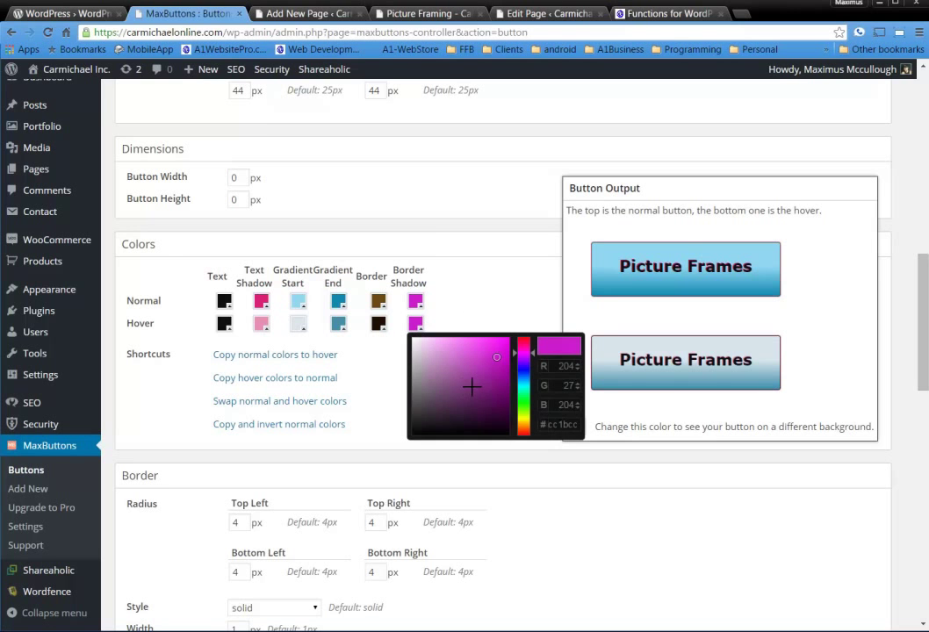
pyautogui.moveTo(472, 386); pyautogui.dragTo(432, 385)
pyautogui.click(534, 308)
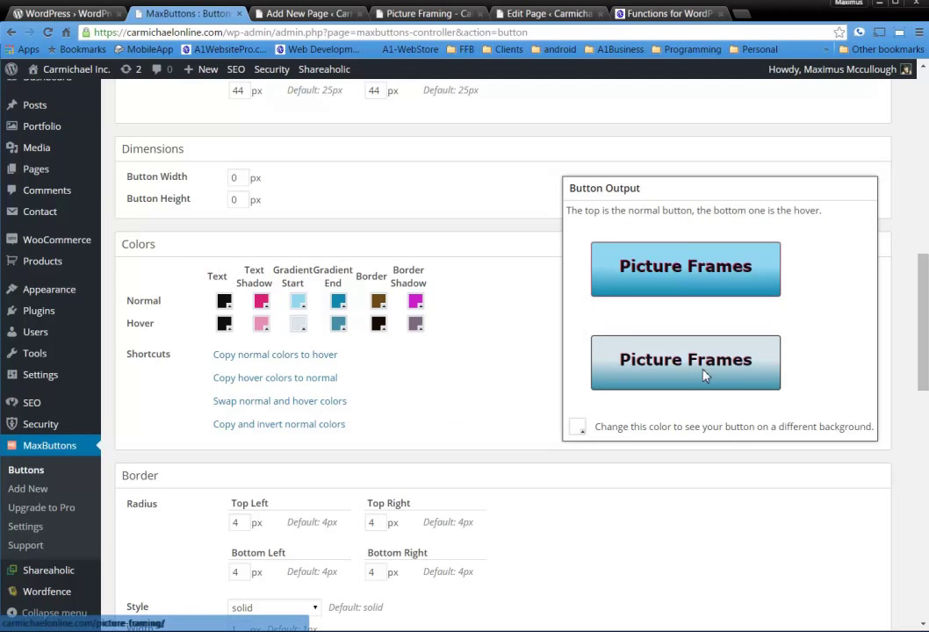
# Step: Swap the normal and hover colors, and swap them back
pyautogui.click(322, 406)
pyautogui.click(323, 409)
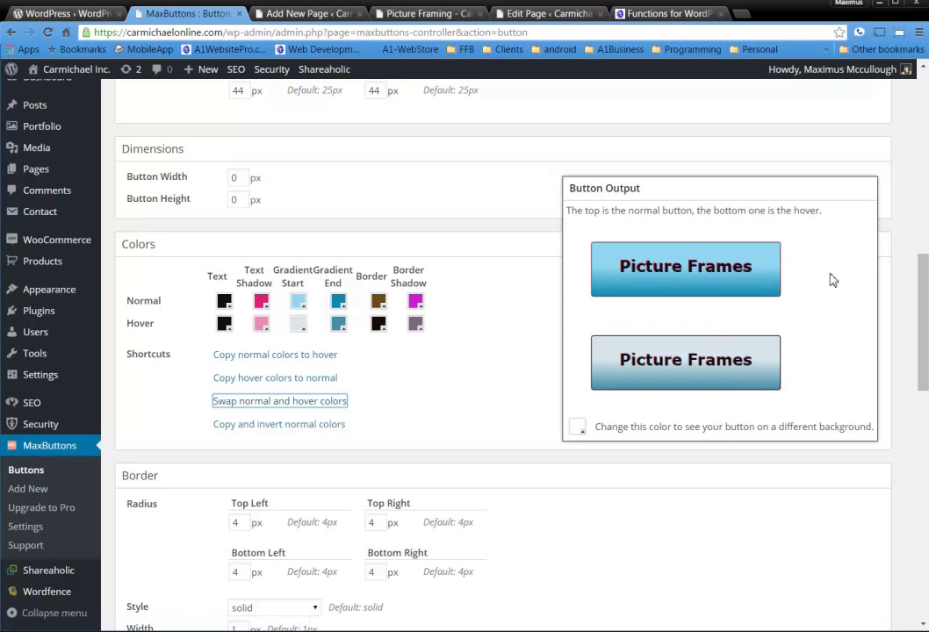
# Step: Set the button's border radius to 55 px for the top left corner and 2 px for the top right corner
pyautogui.moveTo(923, 304); pyautogui.dragTo(912, 372)
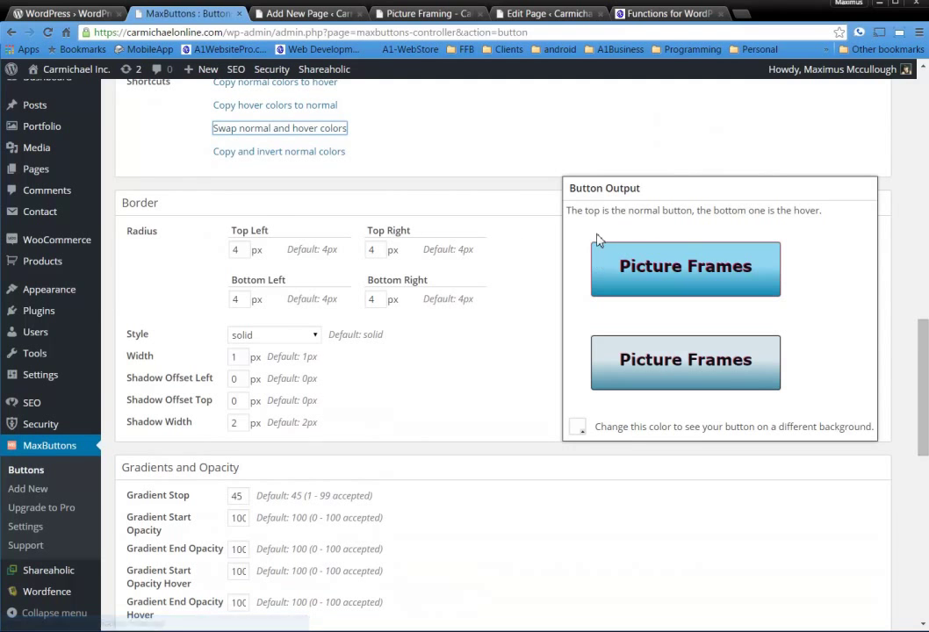
pyautogui.doubleClick(242, 250)
pyautogui.write('25')
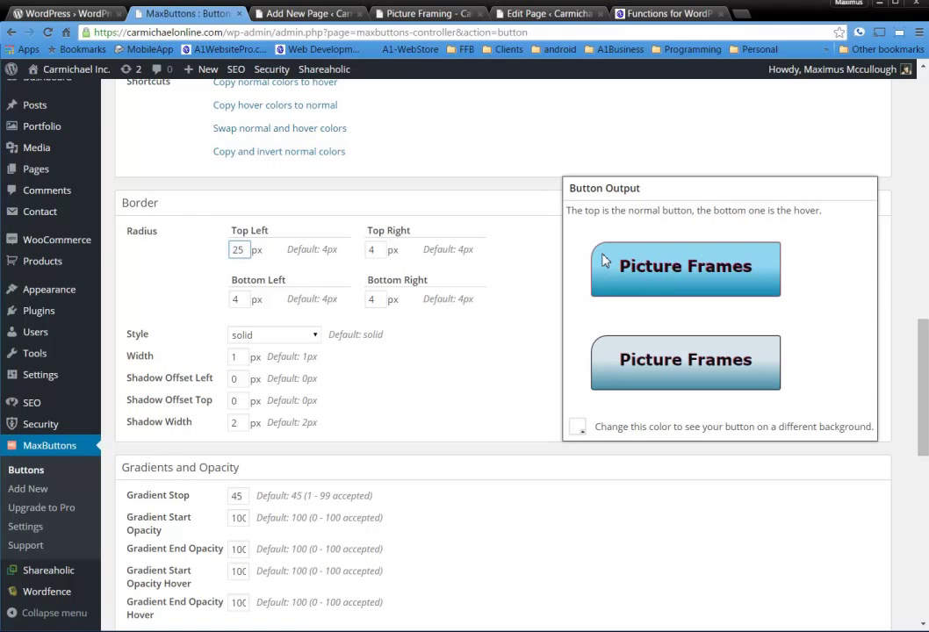
pyautogui.moveTo(251, 249); pyautogui.dragTo(114, 240)
pyautogui.write('55')
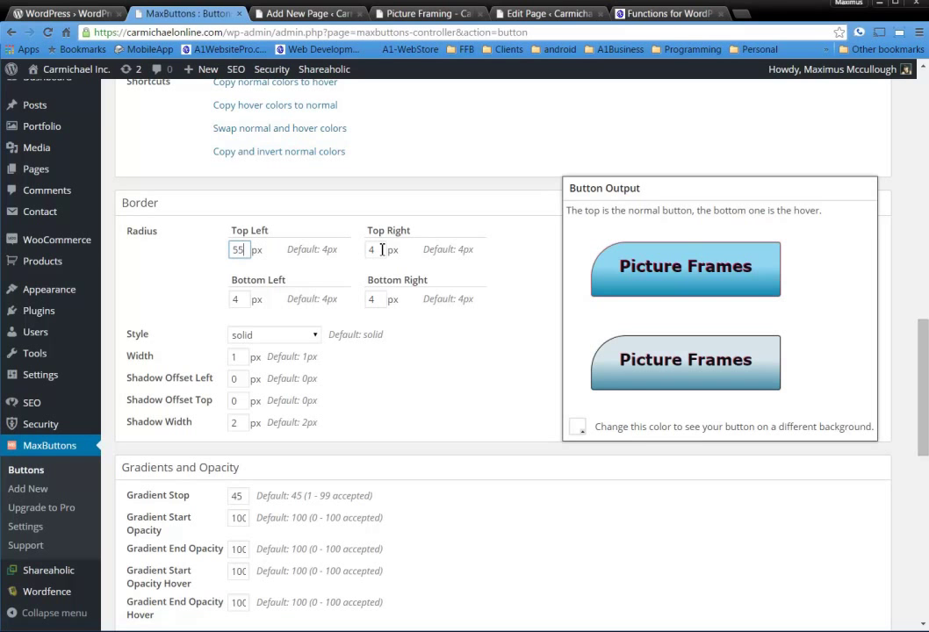
pyautogui.moveTo(382, 250); pyautogui.dragTo(347, 249)
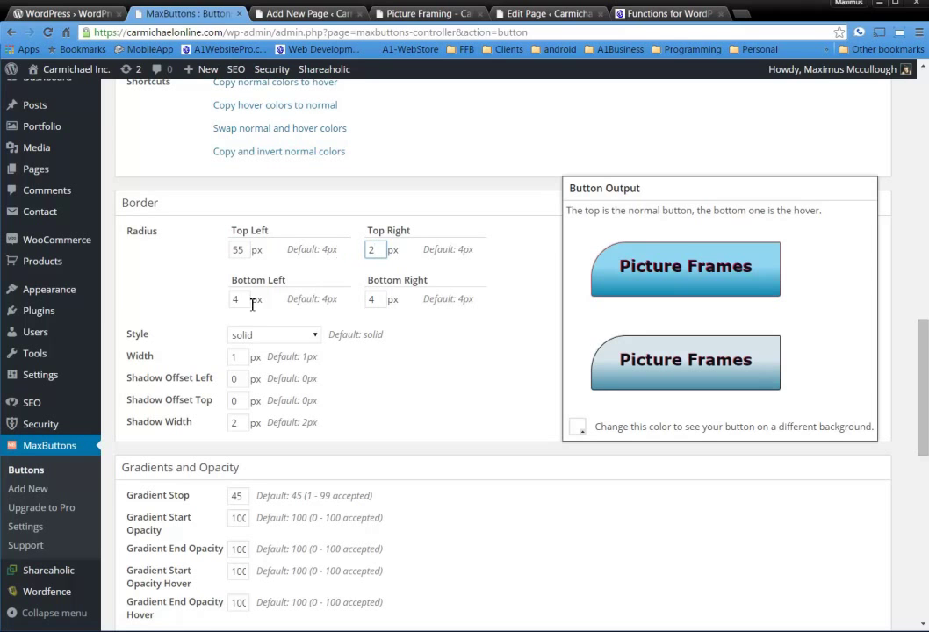
# Step: Set the border radius to 55 px for the bottom left corner and 66 px for the bottom right corner
pyautogui.moveTo(250, 298); pyautogui.dragTo(116, 296)
pyautogui.write('55')
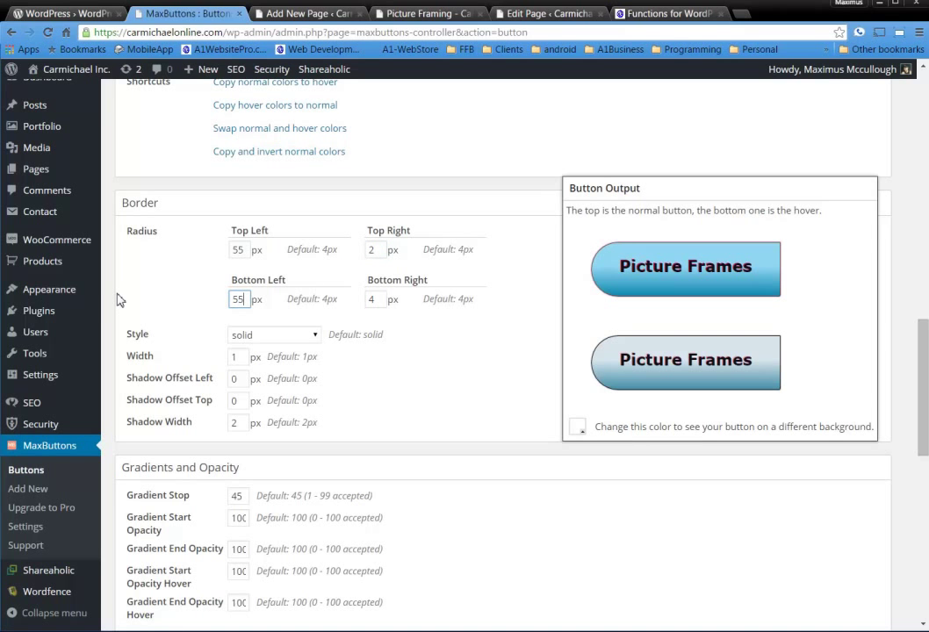
pyautogui.moveTo(386, 299); pyautogui.dragTo(259, 300)
pyautogui.write('66')
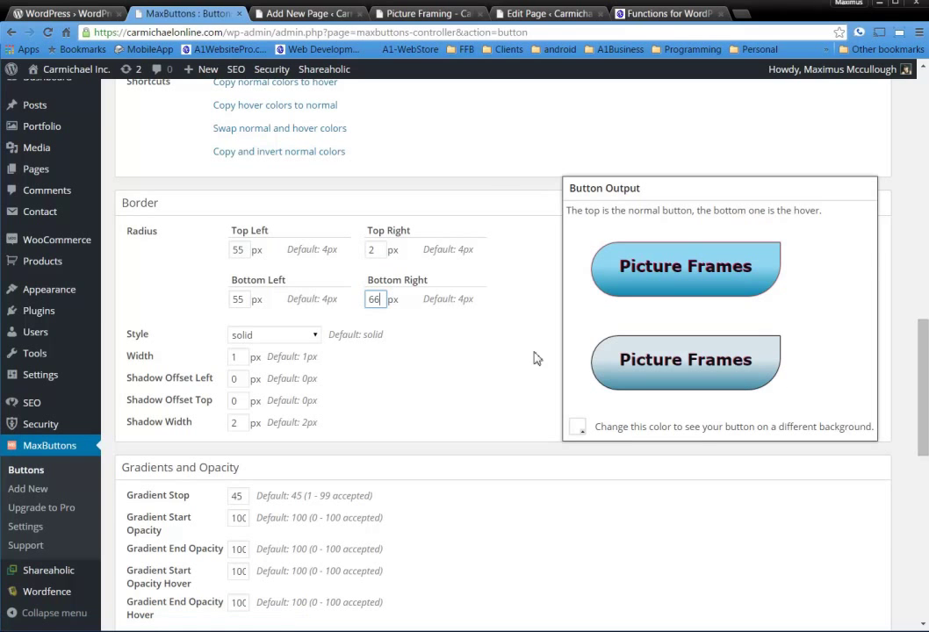
# Step: Try the dashed, groove and inset border styles on the button
pyautogui.click(307, 340)
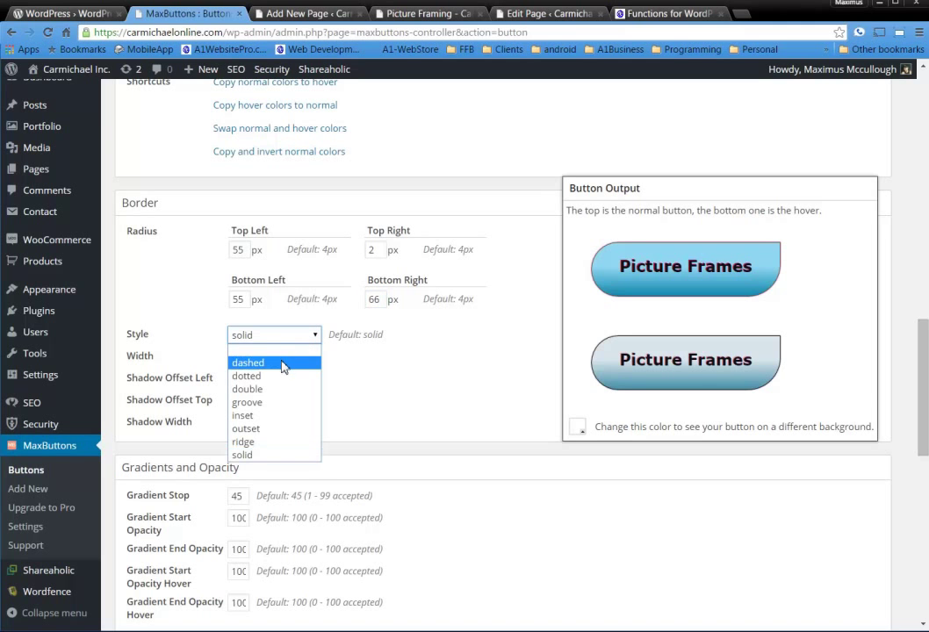
pyautogui.click(284, 362)
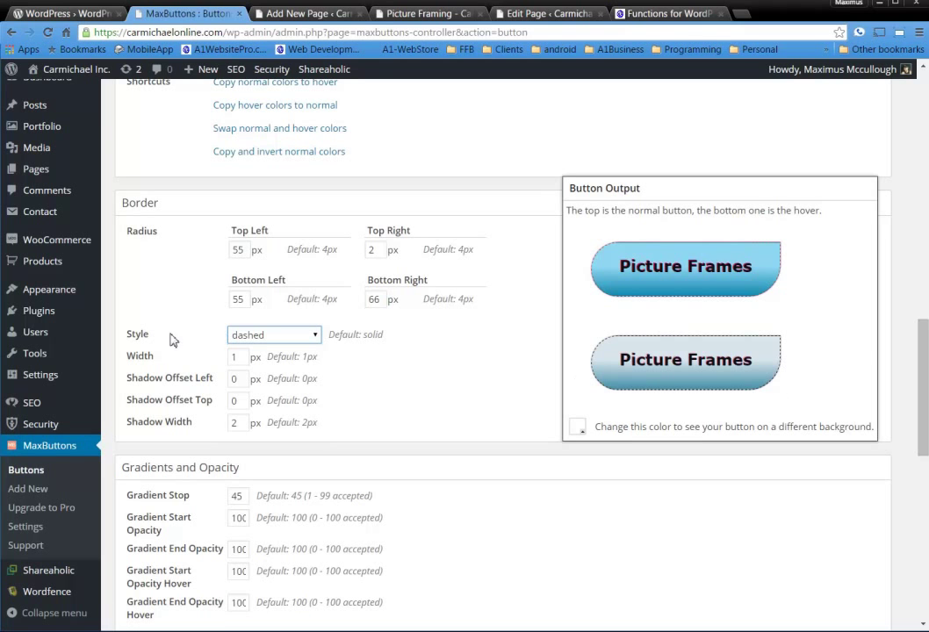
pyautogui.click(278, 341)
pyautogui.click(268, 403)
pyautogui.click(307, 339)
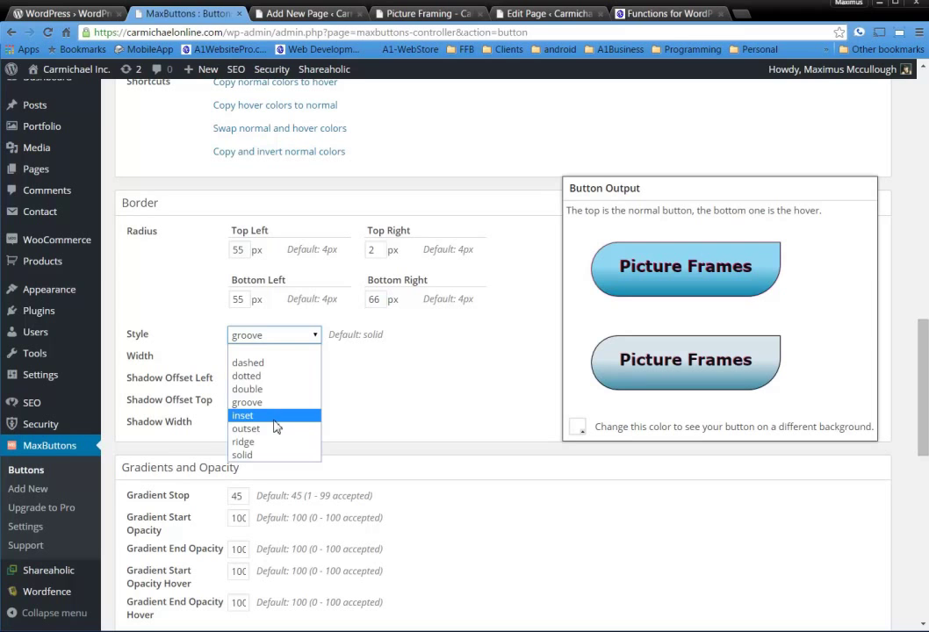
pyautogui.click(274, 418)
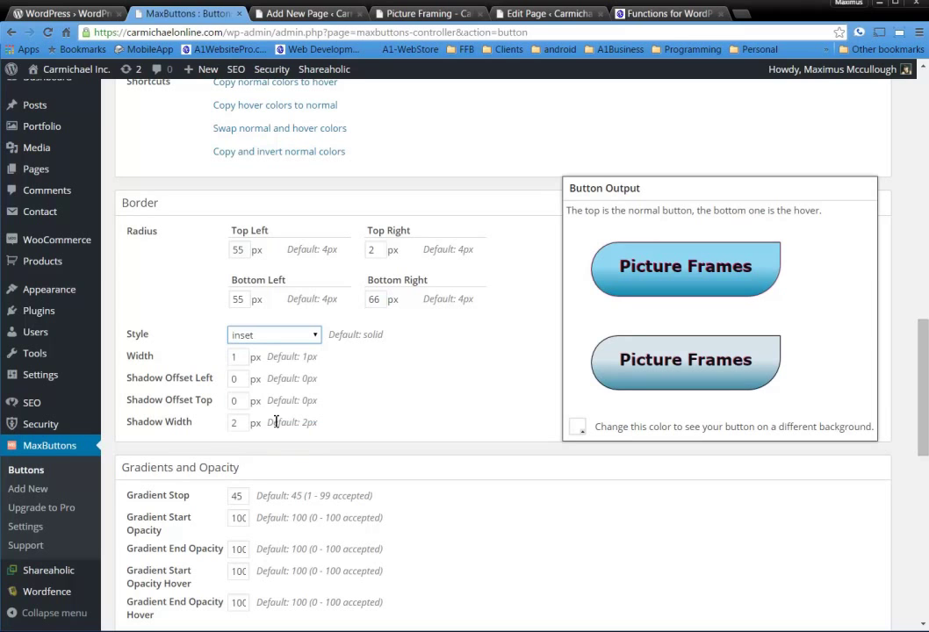
# Step: Set the border width to 10 px and the border style to double, trying dashed and dotted first
pyautogui.doubleClick(245, 358)
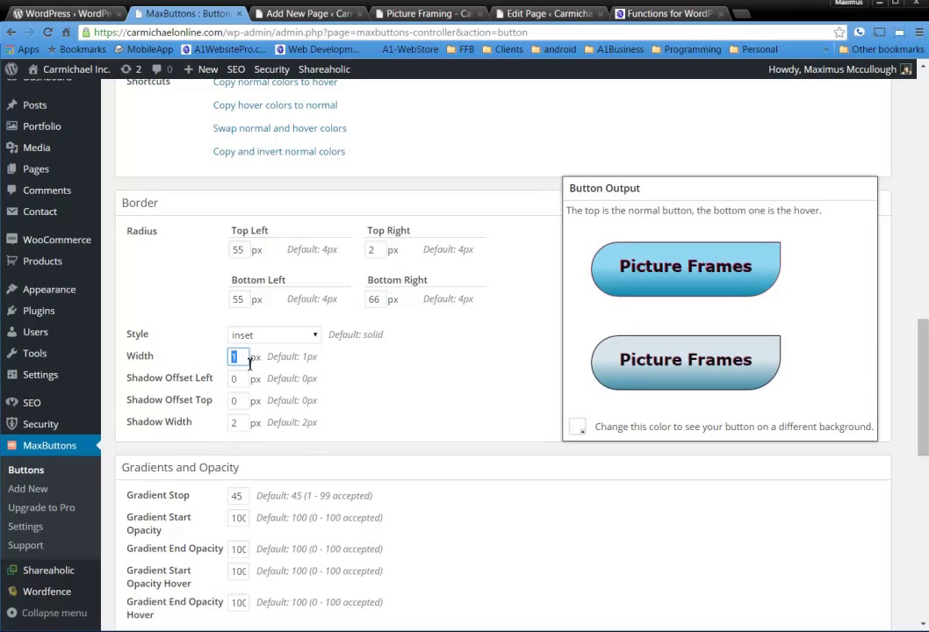
pyautogui.write('0')
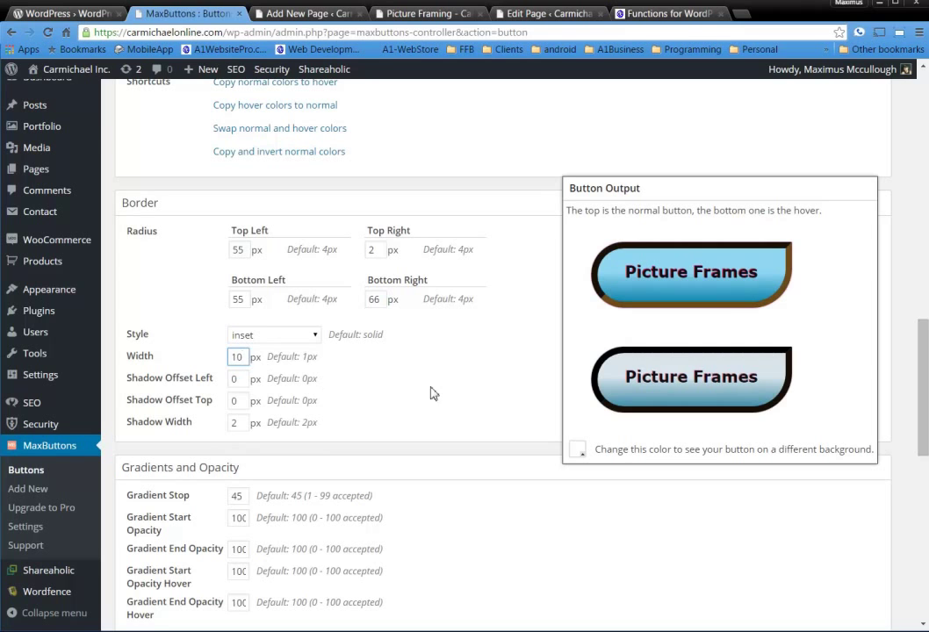
pyautogui.click(312, 336)
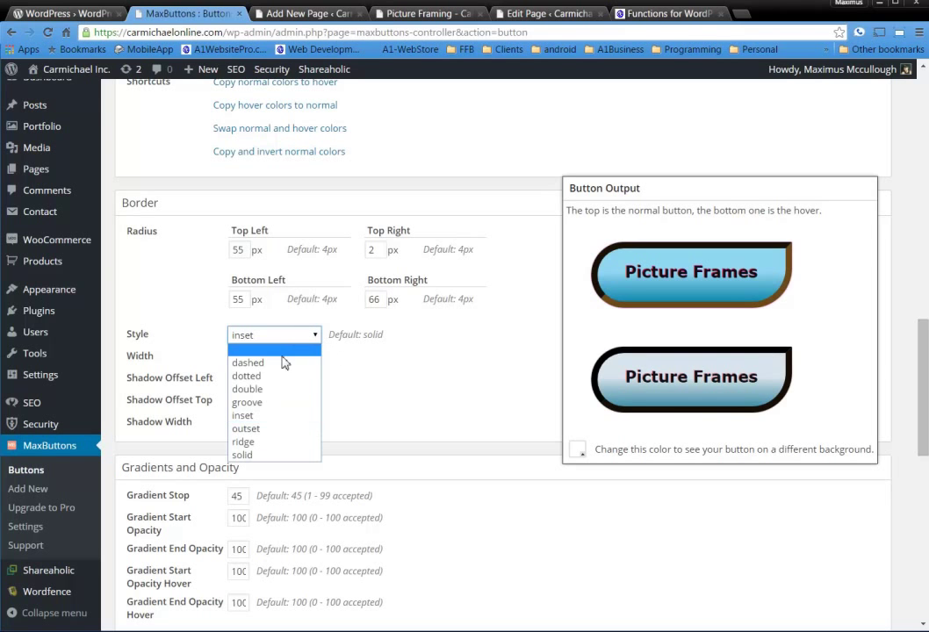
pyautogui.click(294, 362)
pyautogui.click(307, 340)
pyautogui.click(283, 376)
pyautogui.click(297, 342)
pyautogui.click(255, 389)
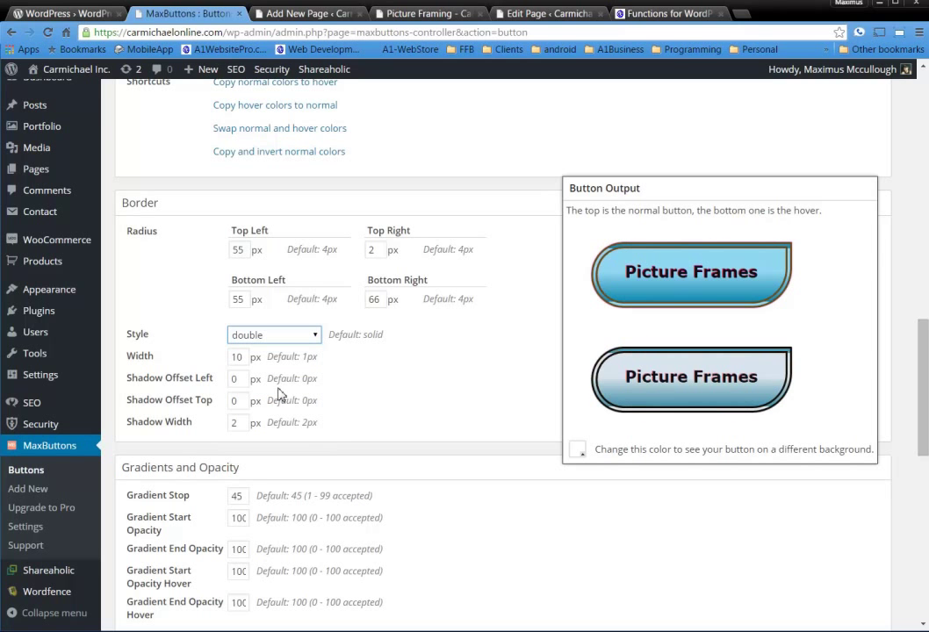
pyautogui.click(409, 401)
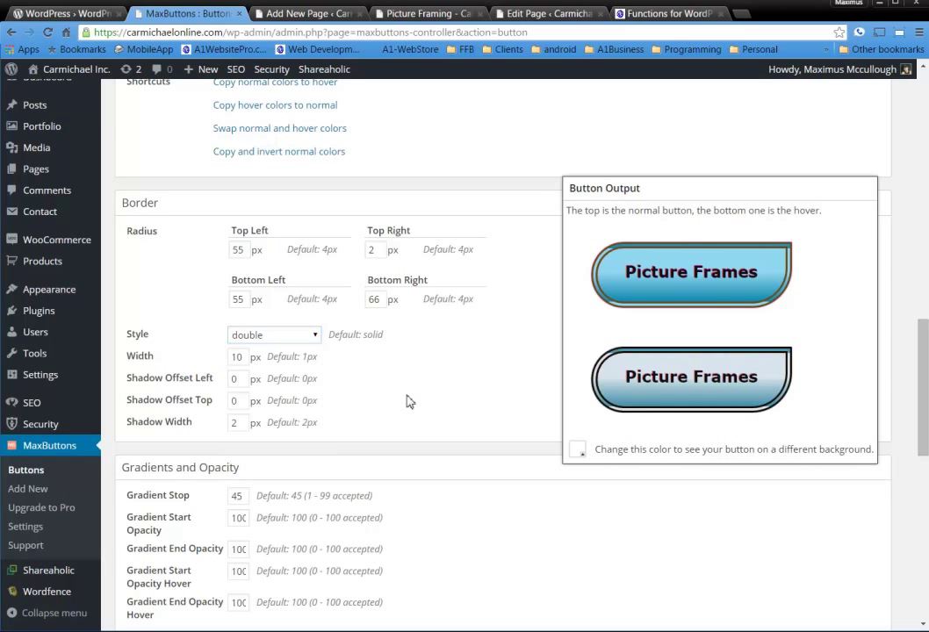
# Step: Set the border's shadow offset left to -1 px and its shadow offset top to 2 px
pyautogui.doubleClick(247, 381)
pyautogui.write('-1')
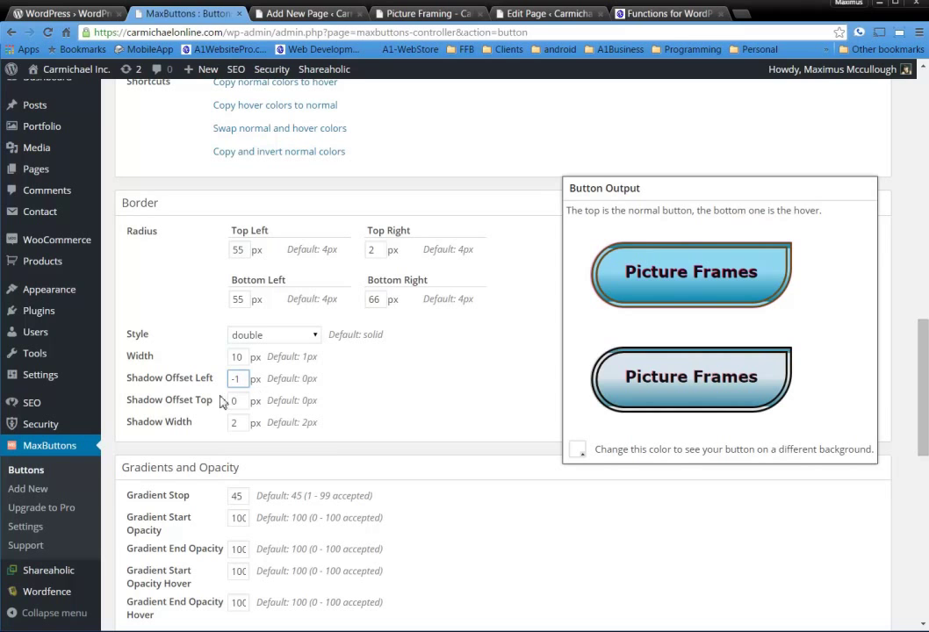
pyautogui.press('Tab')
pyautogui.write('2')
pyautogui.click(360, 424)
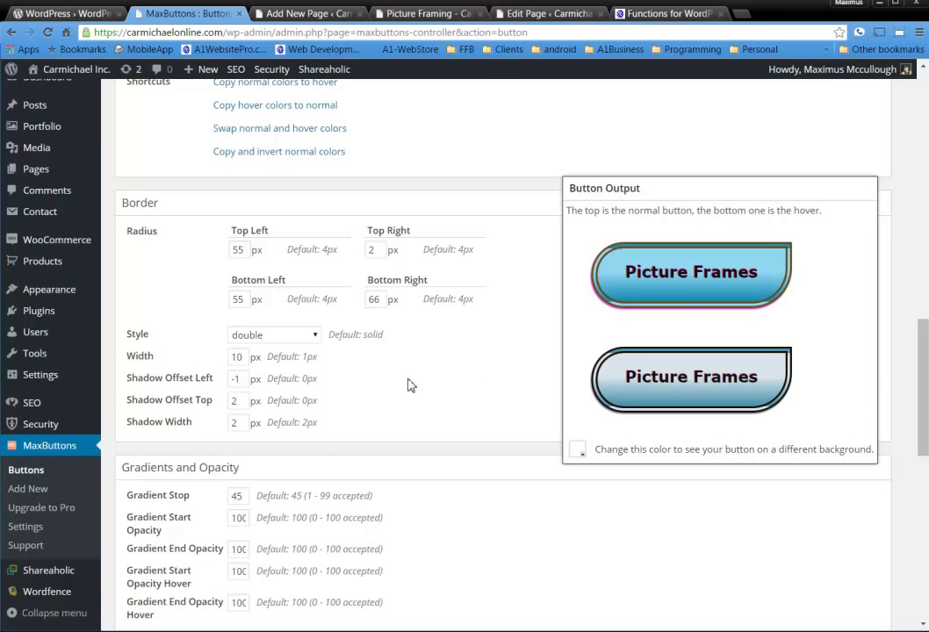
# Step: Try a gradient stop of 99, and finally set the gradient stop to 1
pyautogui.moveTo(913, 399); pyautogui.dragTo(913, 447)
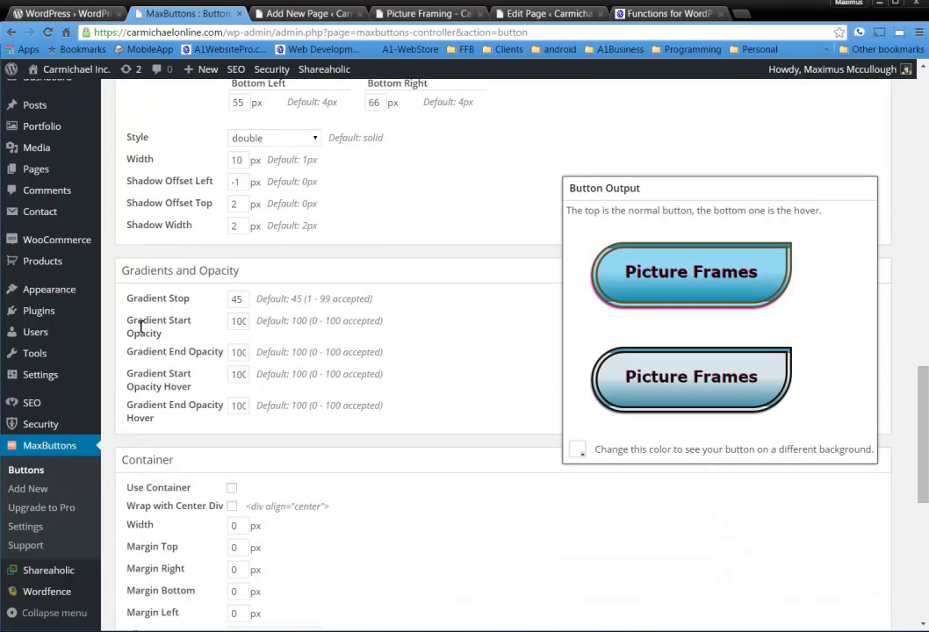
pyautogui.doubleClick(251, 298)
pyautogui.write('99')
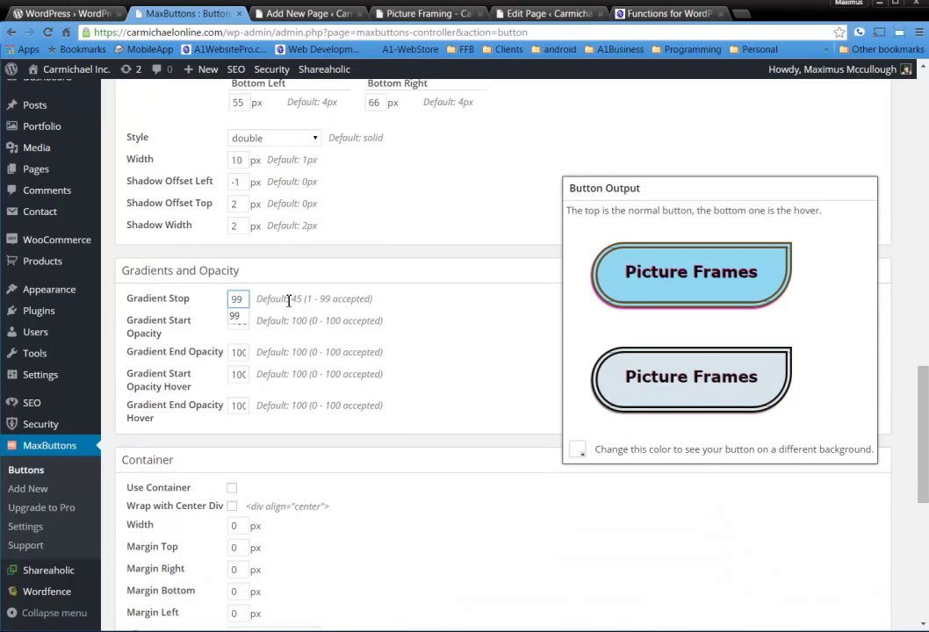
pyautogui.moveTo(243, 301); pyautogui.dragTo(223, 300)
pyautogui.write('1')
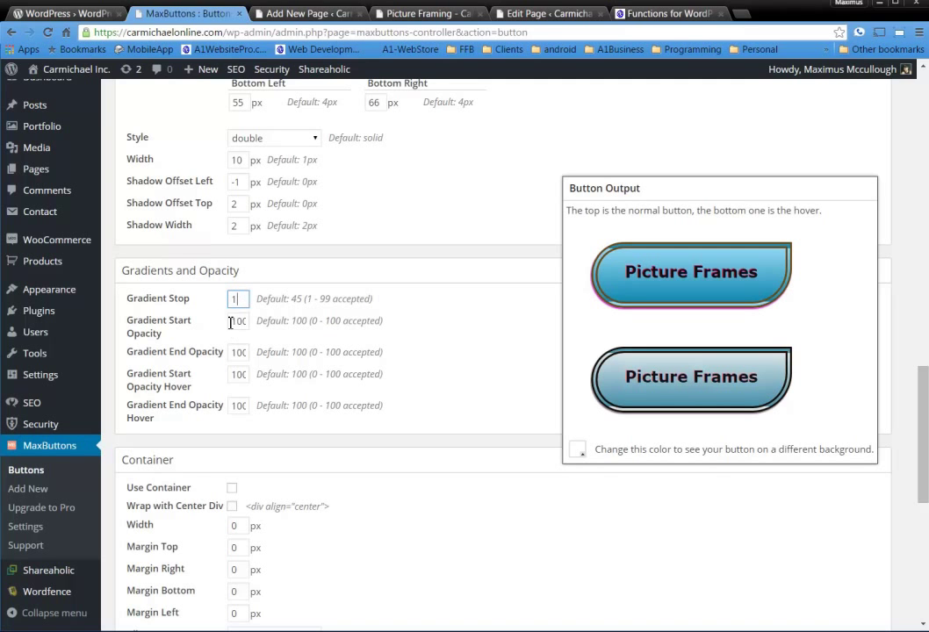
# Step: Try an opacity of 10 for the normal gradient start and gradient end, restoring each to 100
pyautogui.moveTo(232, 321); pyautogui.dragTo(334, 319)
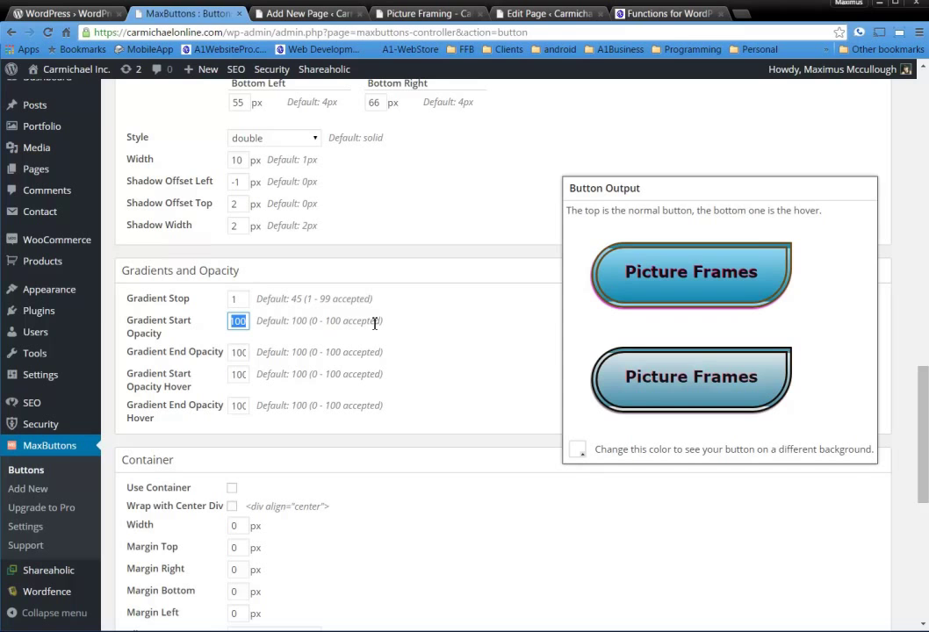
pyautogui.write('10')
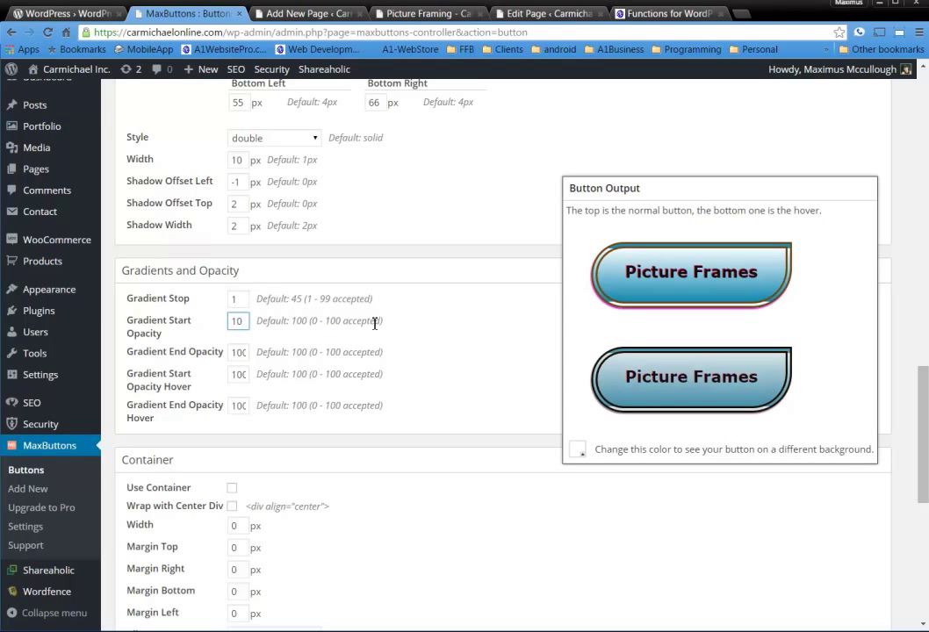
pyautogui.write('0')
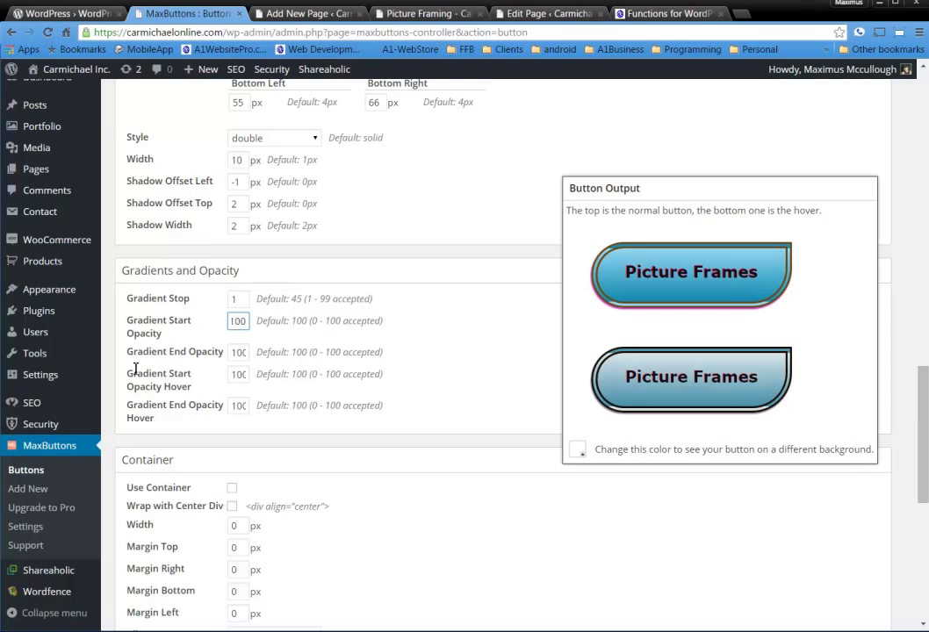
pyautogui.doubleClick(236, 352)
pyautogui.write('10')
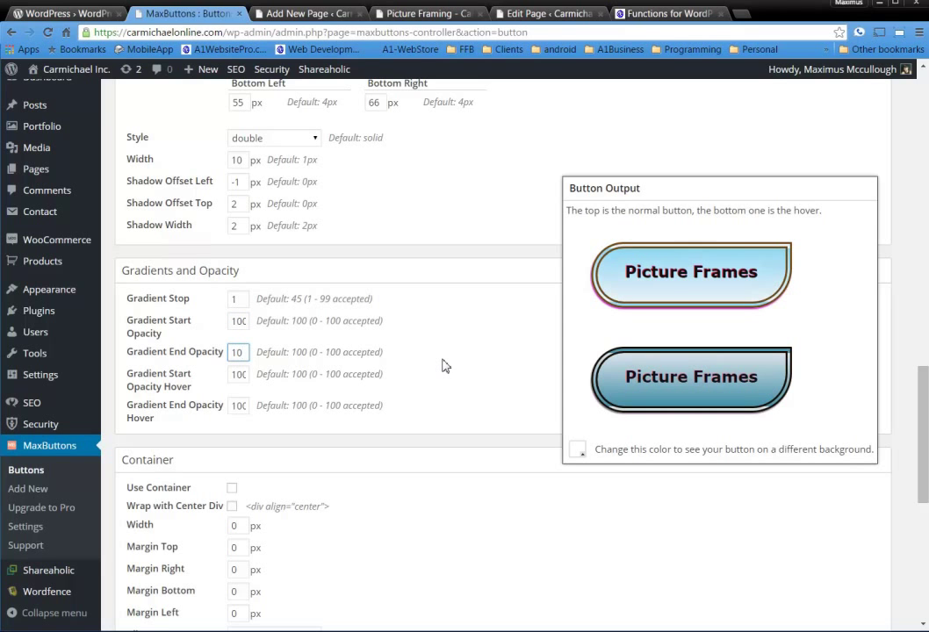
pyautogui.write('0')
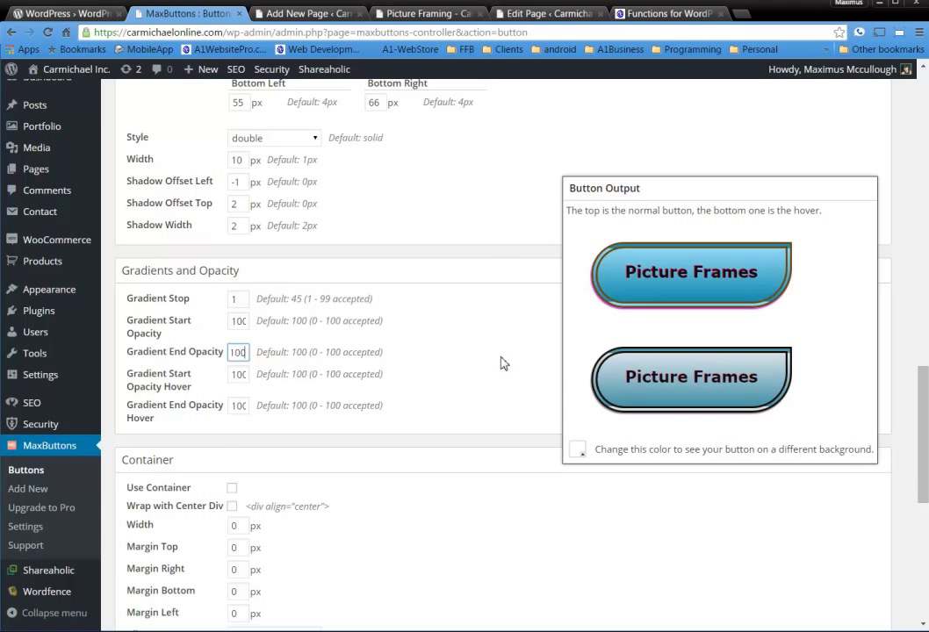
# Step: Set the gradient start opacity hover to 1 and the gradient end opacity hover to 50
pyautogui.doubleClick(233, 375)
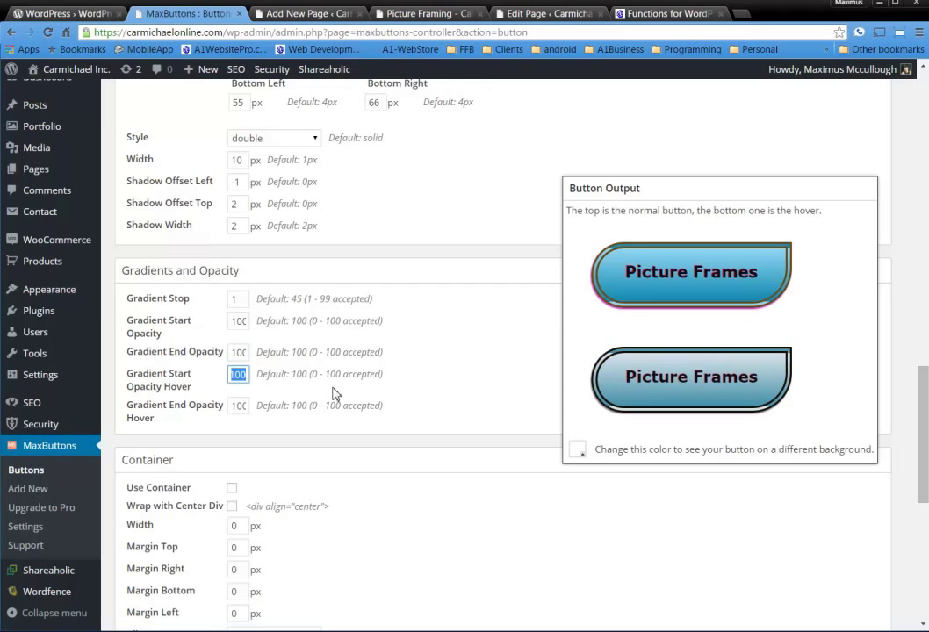
pyautogui.write('1')
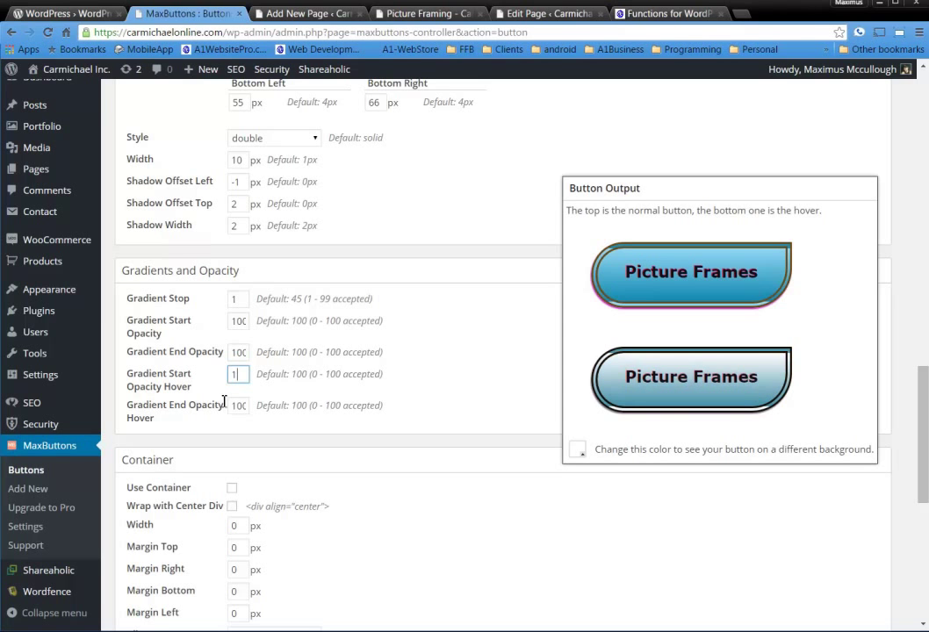
pyautogui.doubleClick(235, 406)
pyautogui.write('50')
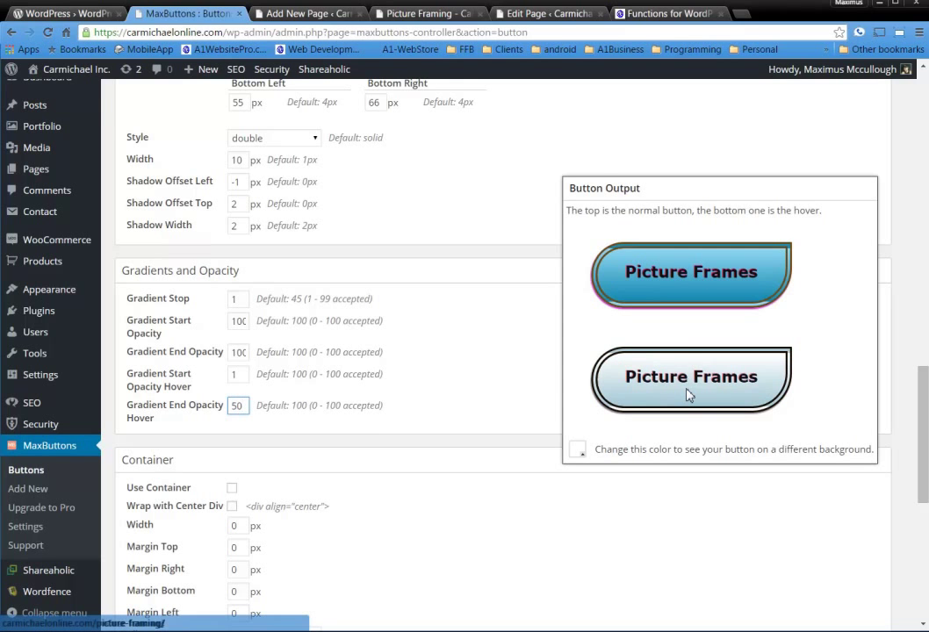
pyautogui.click(430, 416)
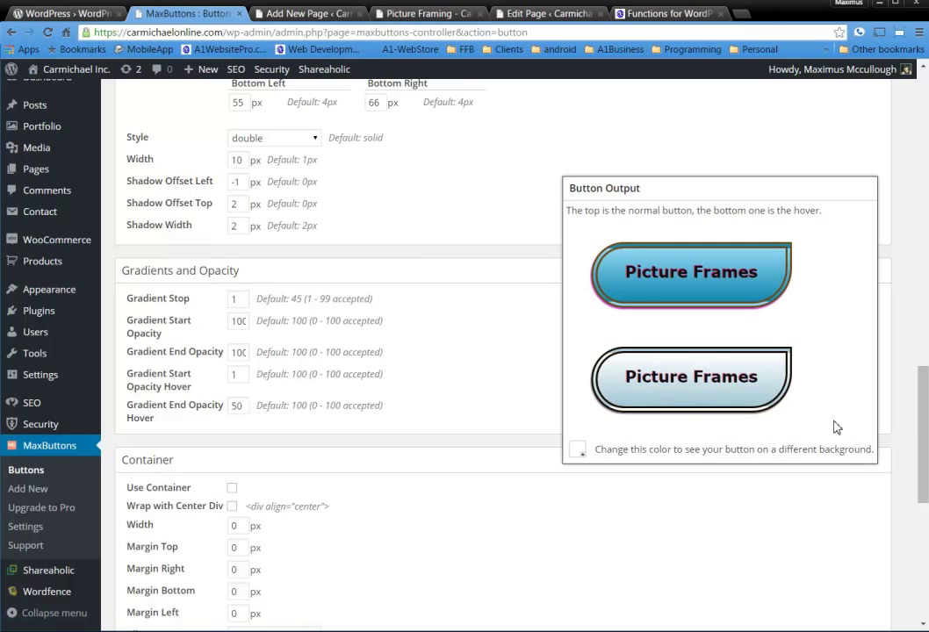
# Step: Enable the container and the center div wrapper, and set the container width to 10 px
pyautogui.moveTo(922, 433); pyautogui.dragTo(902, 476)
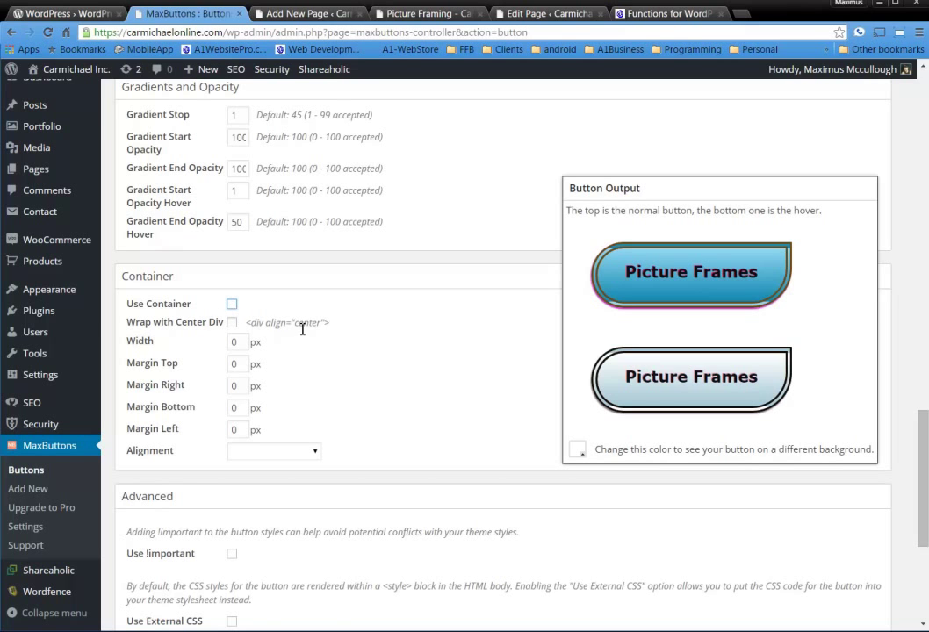
pyautogui.click(236, 325)
pyautogui.press('Tab')
pyautogui.click(232, 304)
pyautogui.click(233, 324)
pyautogui.doubleClick(237, 343)
pyautogui.write('1')
pyautogui.click(365, 349)
# Step: Try the container alignment float: left, and change it to float: right
pyautogui.click(292, 453)
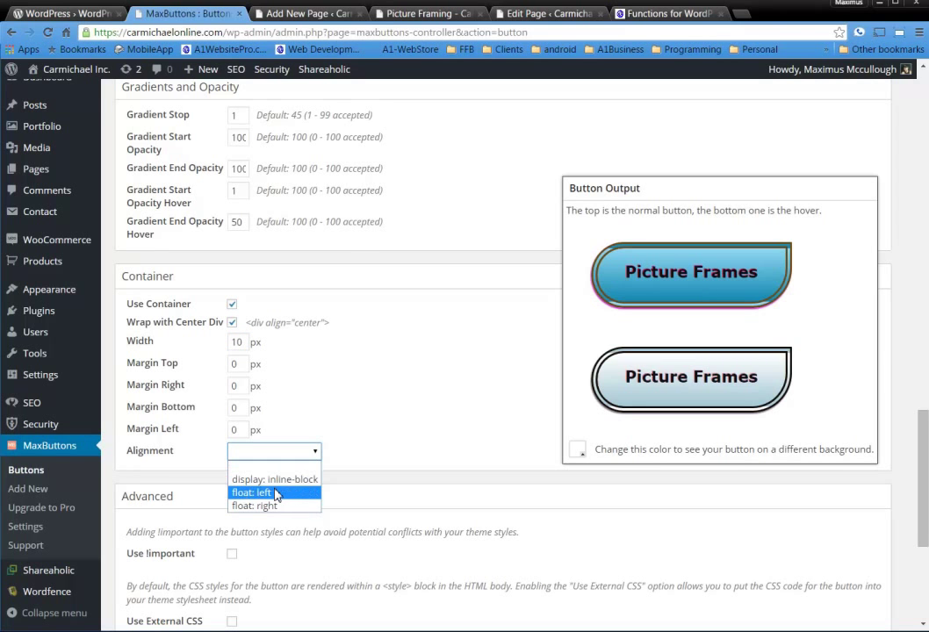
pyautogui.click(276, 494)
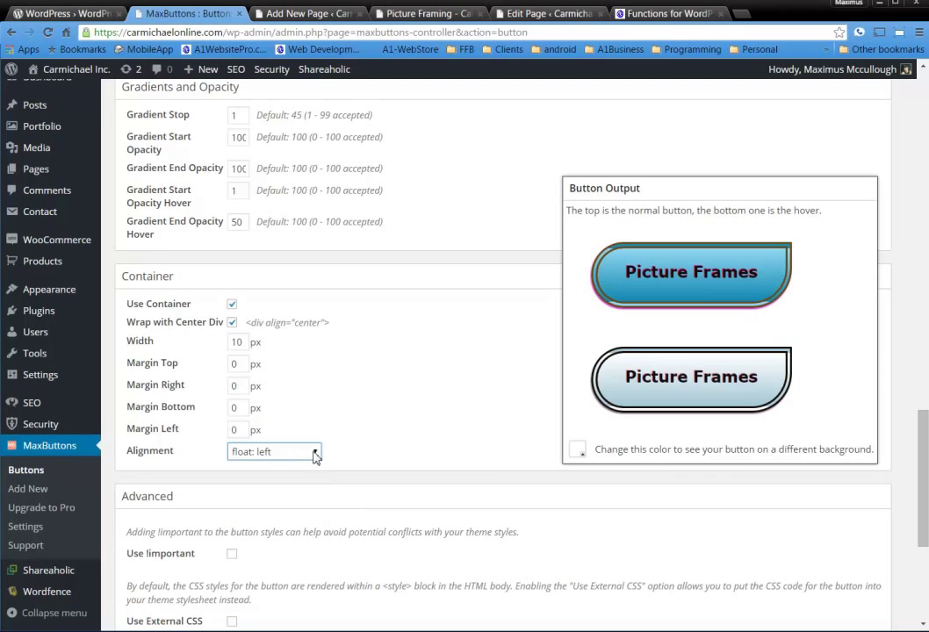
pyautogui.click(309, 453)
pyautogui.click(256, 505)
pyautogui.click(283, 509)
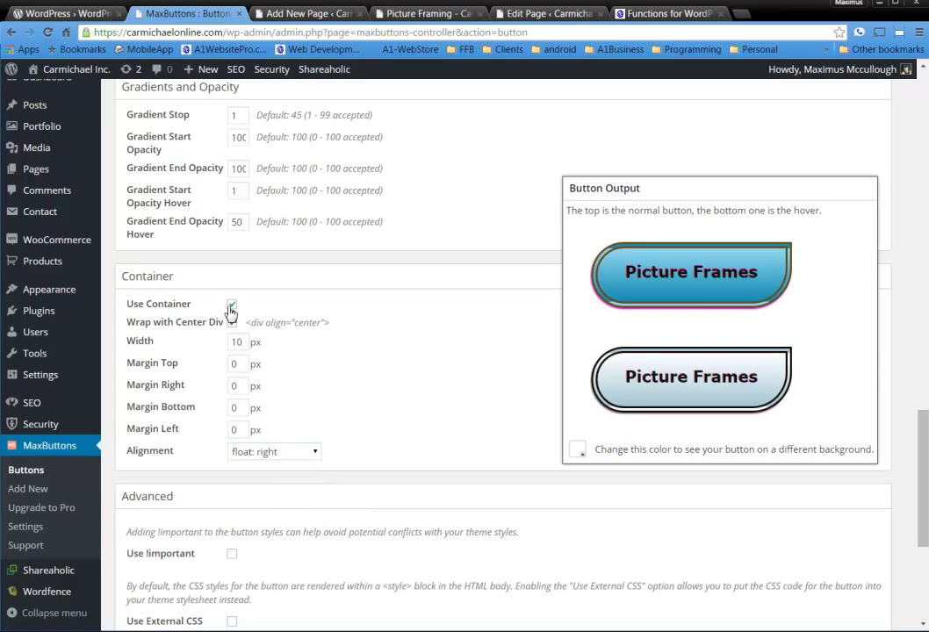
# Step: Turn off both the container and its center div wrapper
pyautogui.moveTo(260, 324); pyautogui.dragTo(331, 324)
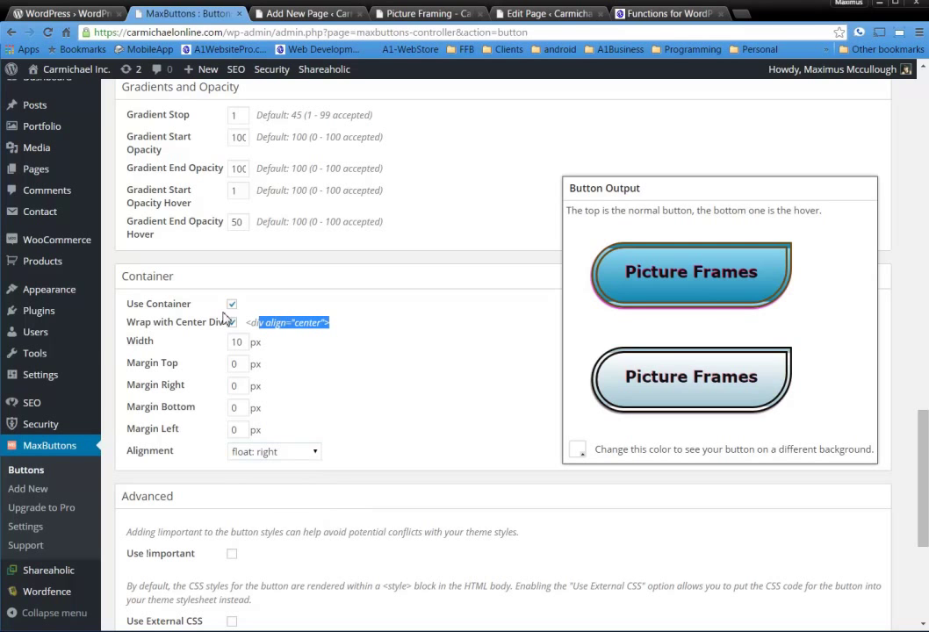
pyautogui.click(231, 303)
pyautogui.click(233, 323)
pyautogui.click(430, 376)
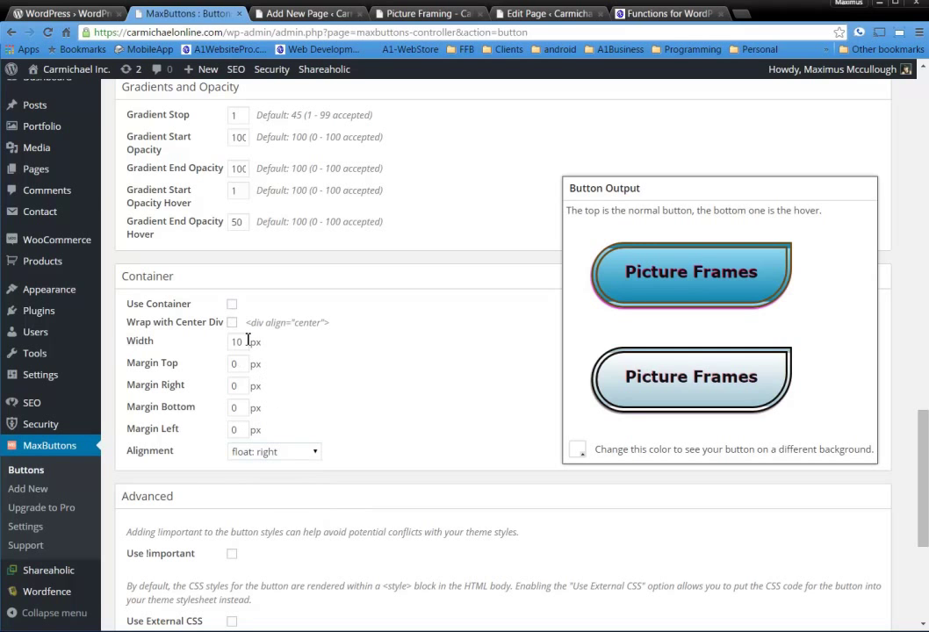
# Step: Review the container, advanced and responsive settings, and save the Picture Frame button with the advanced and responsive options left off
pyautogui.moveTo(255, 322); pyautogui.dragTo(367, 342)
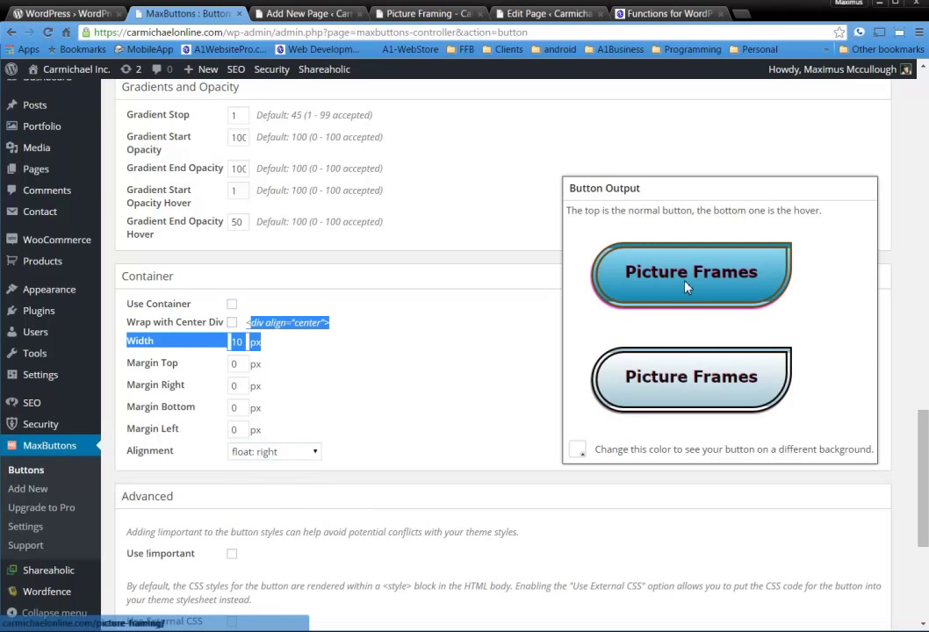
pyautogui.click(460, 389)
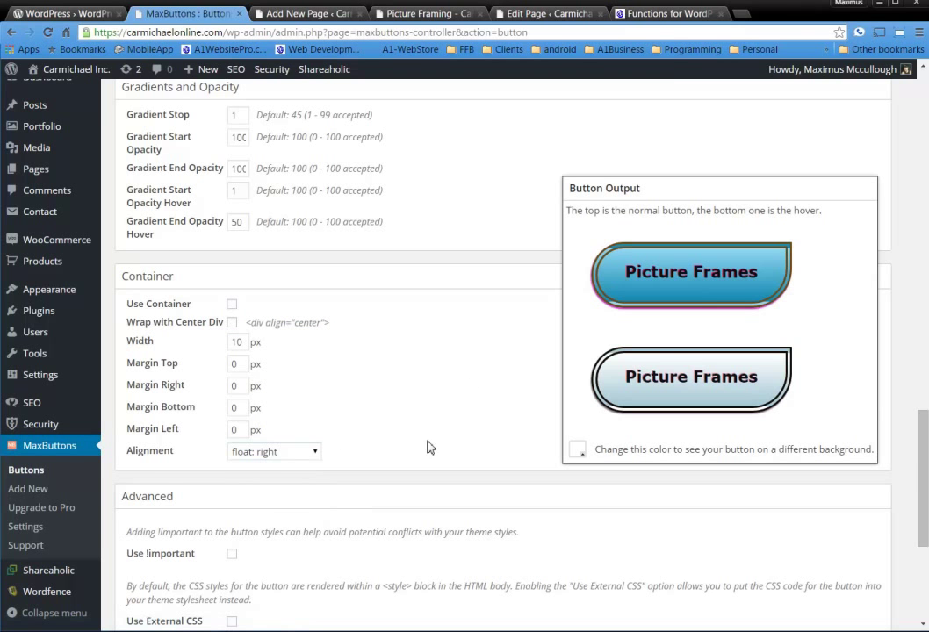
pyautogui.moveTo(916, 461); pyautogui.dragTo(904, 529)
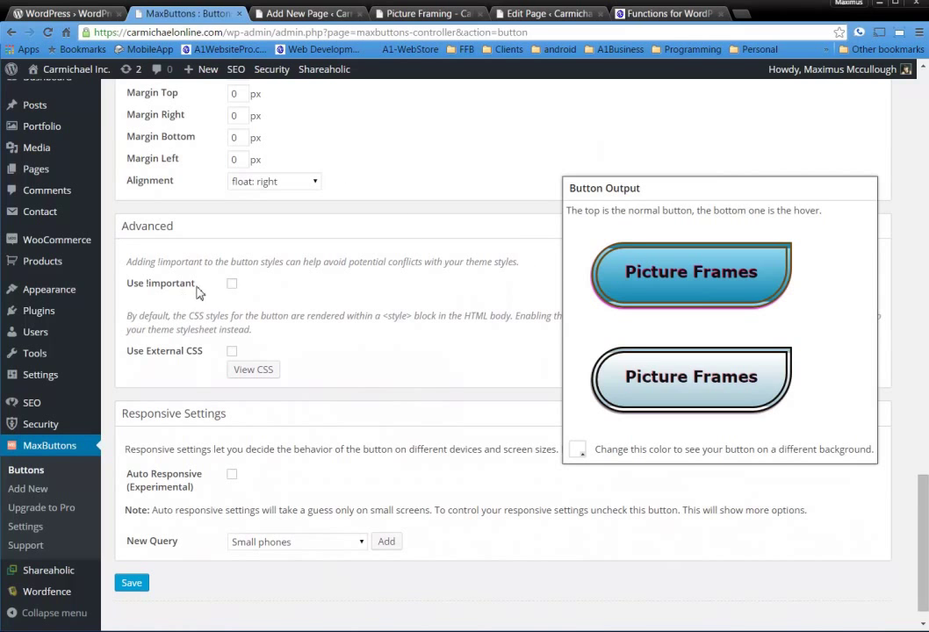
pyautogui.moveTo(146, 283); pyautogui.dragTo(261, 291)
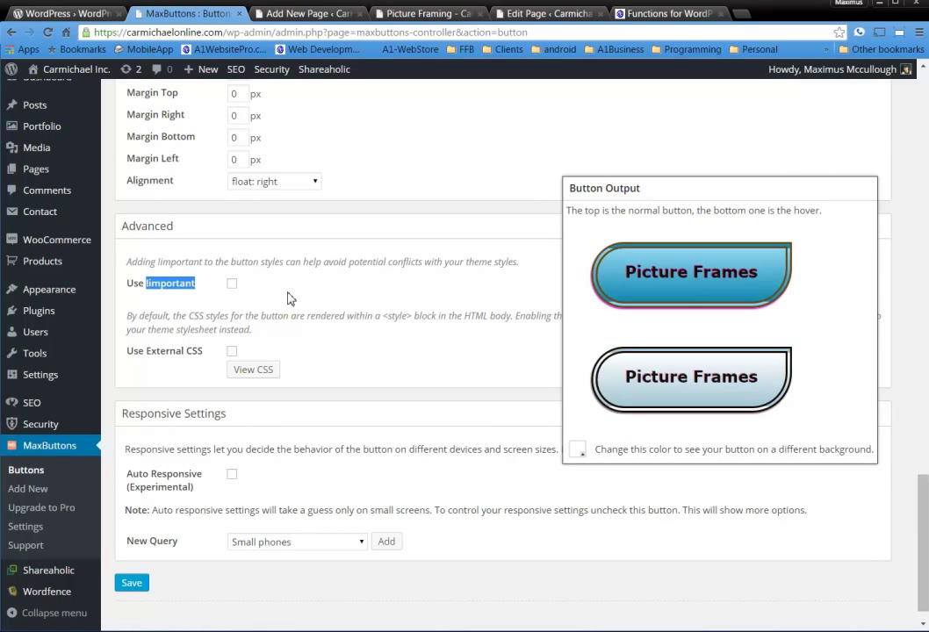
pyautogui.click(357, 375)
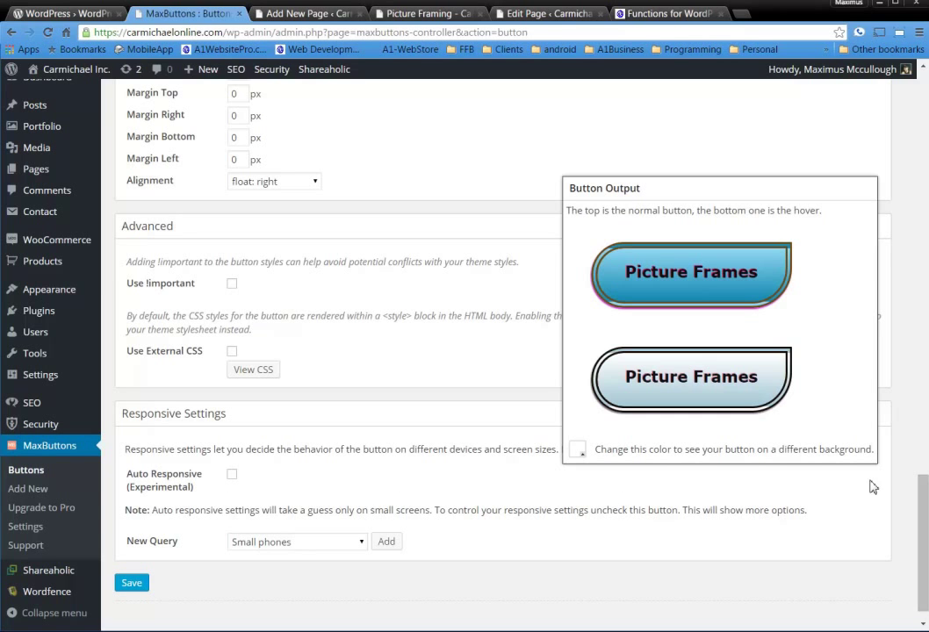
pyautogui.moveTo(923, 513); pyautogui.dragTo(923, 495)
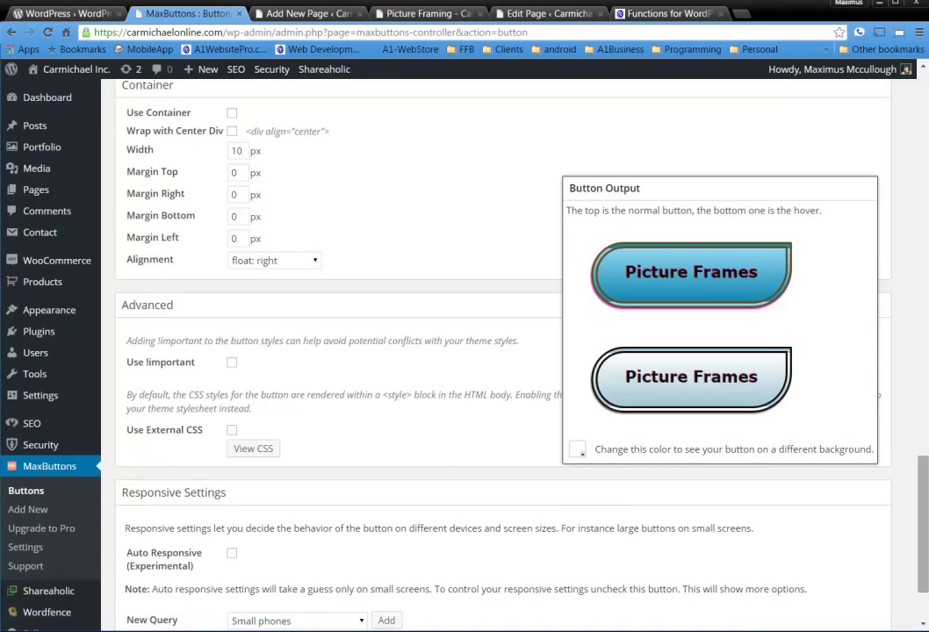
pyautogui.moveTo(922, 489); pyautogui.dragTo(896, 556)
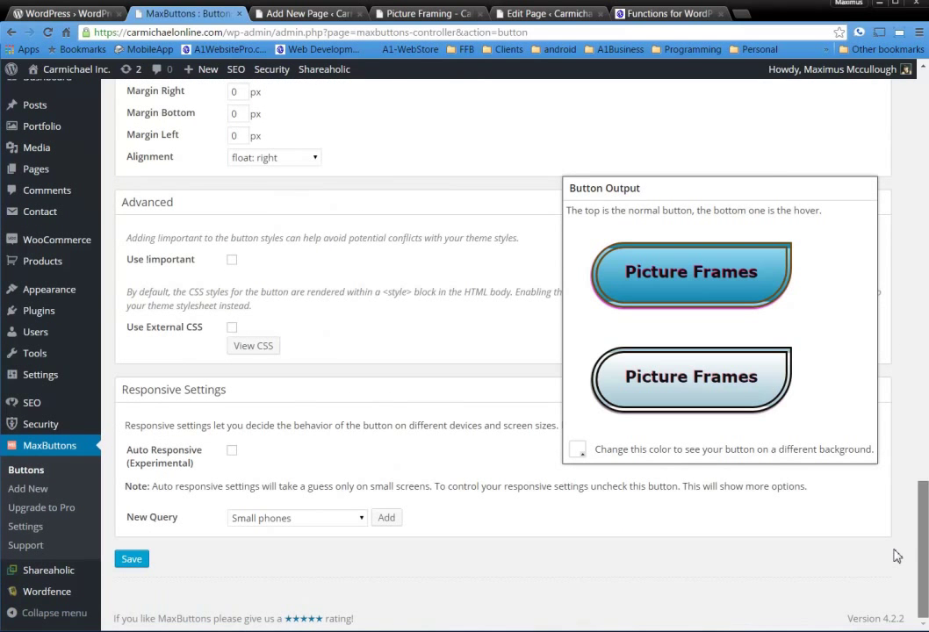
pyautogui.click(130, 560)
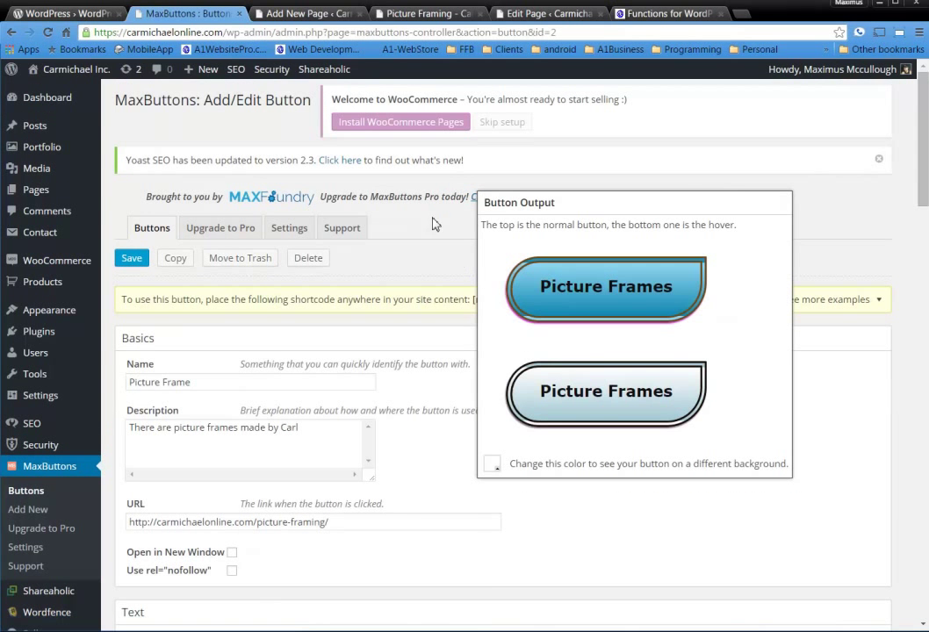
# Step: View the Upgrade to Pro page, and return to the button list to highlight the Picture Frame button's name shortcode
pyautogui.click(228, 235)
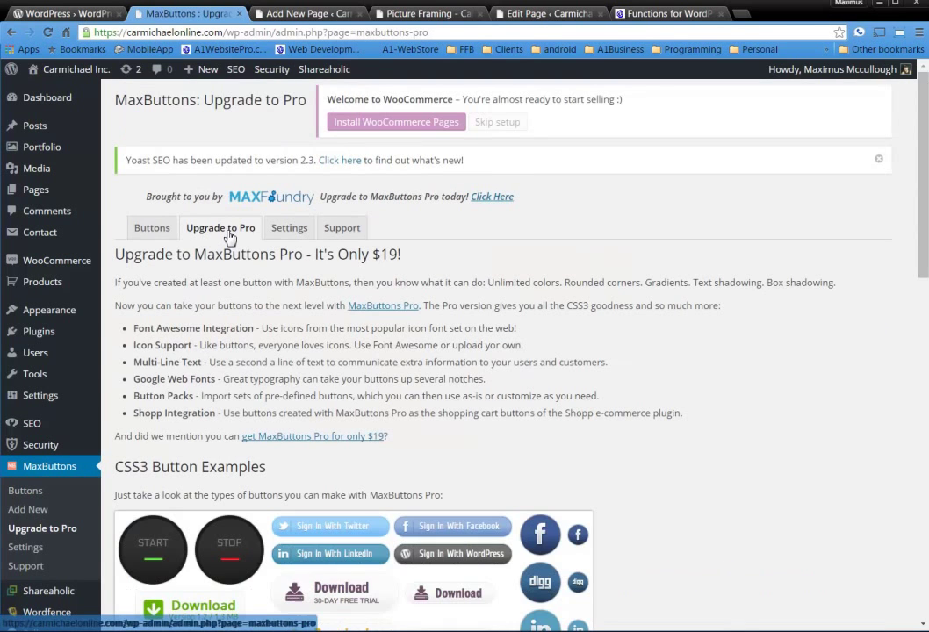
pyautogui.click(154, 234)
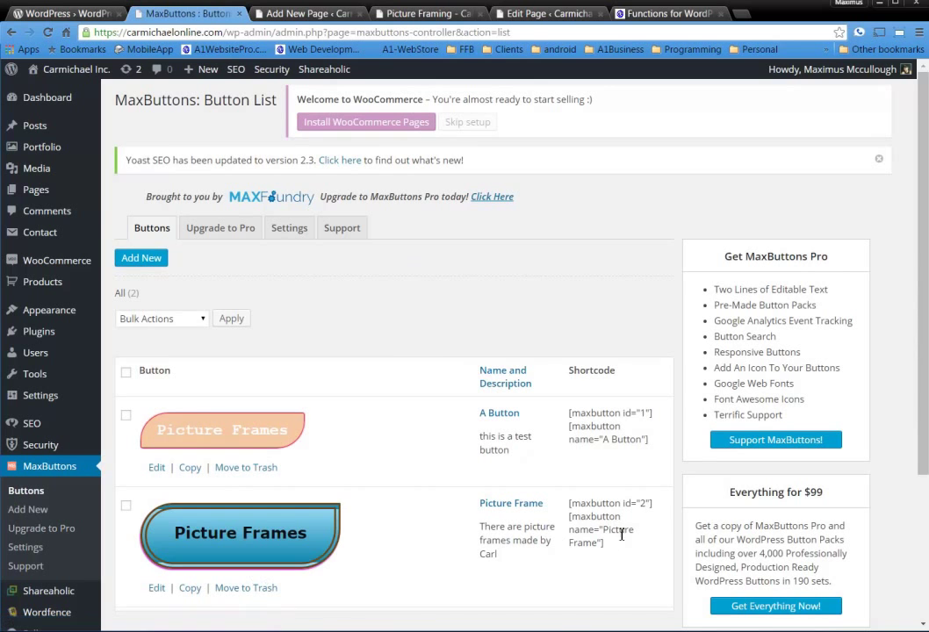
pyautogui.moveTo(614, 546); pyautogui.dragTo(569, 519)
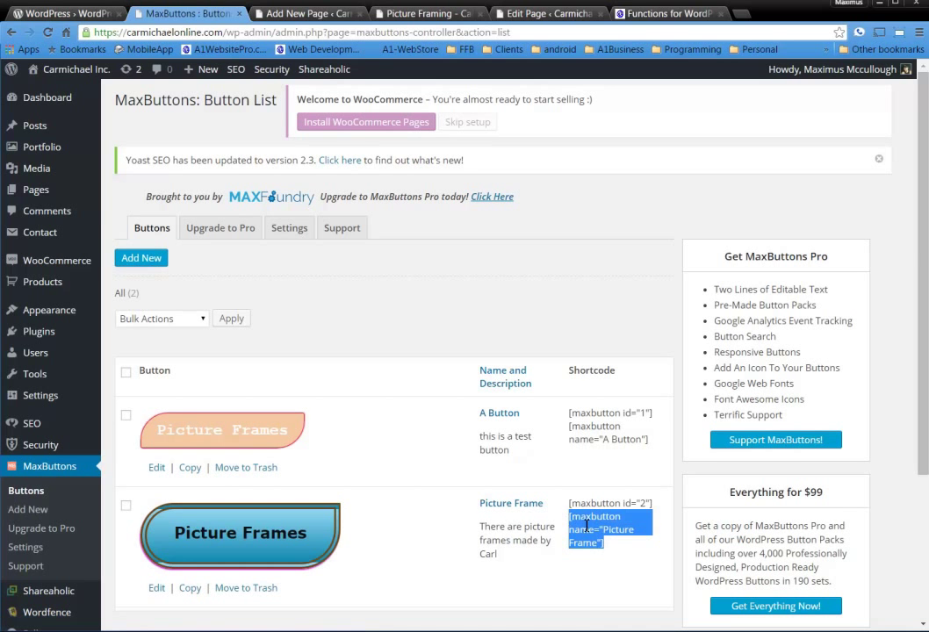
# Step: Start a new page, discarding the open unsaved one, and insert the Picture Frame button with ID 2 into its content
pyautogui.click(260, 13)
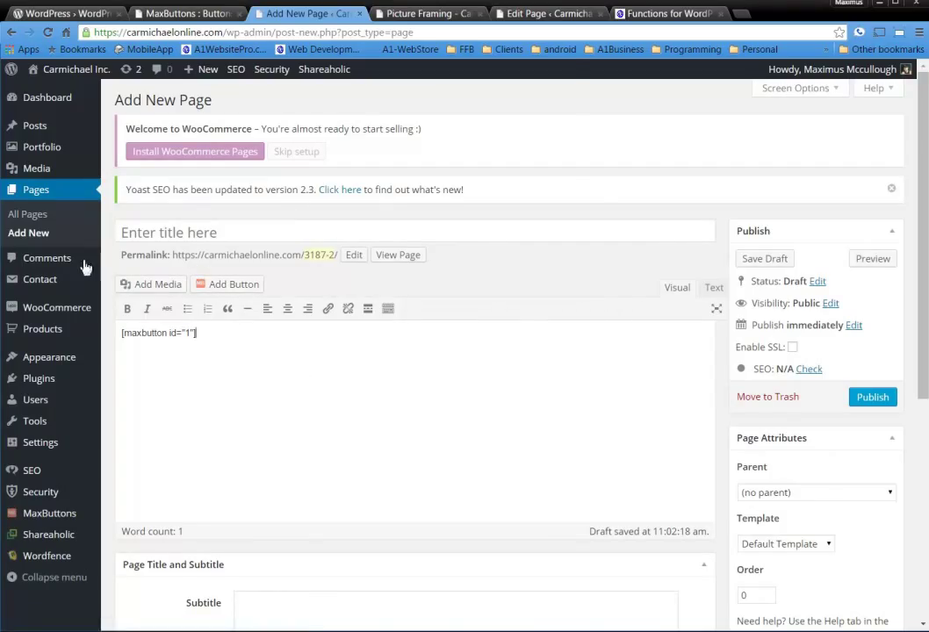
pyautogui.click(20, 233)
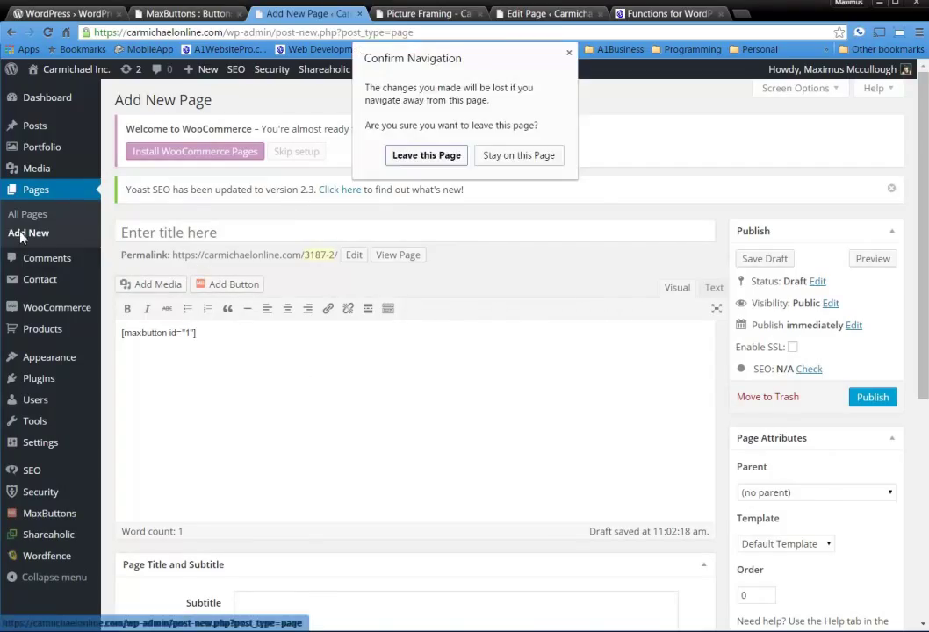
pyautogui.click(424, 157)
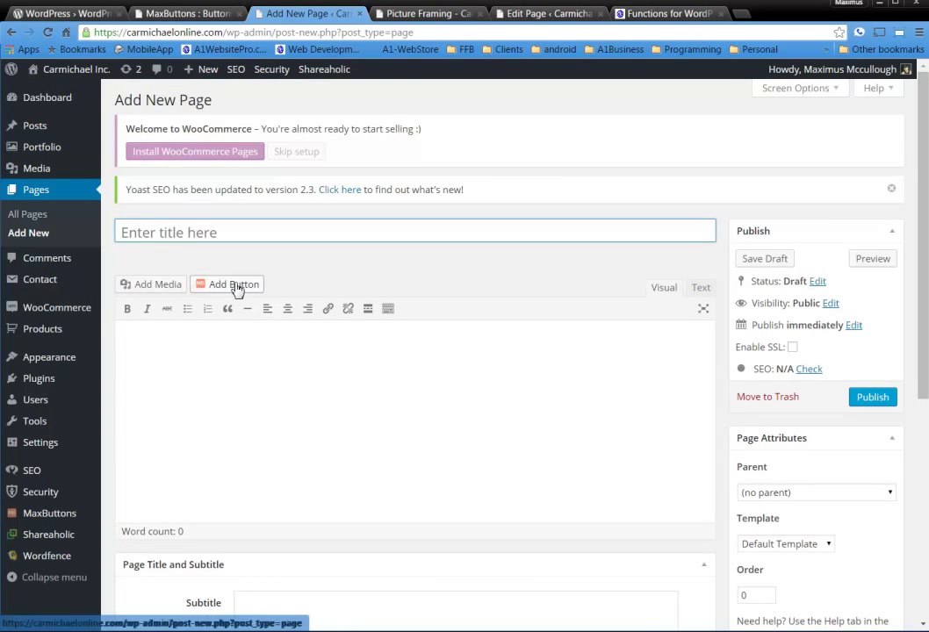
pyautogui.click(235, 290)
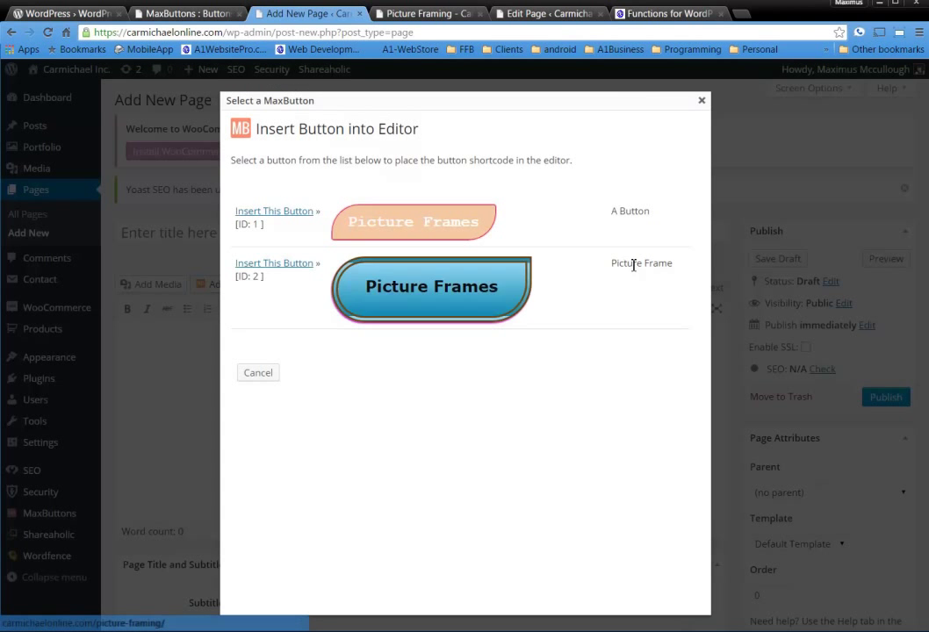
pyautogui.click(299, 266)
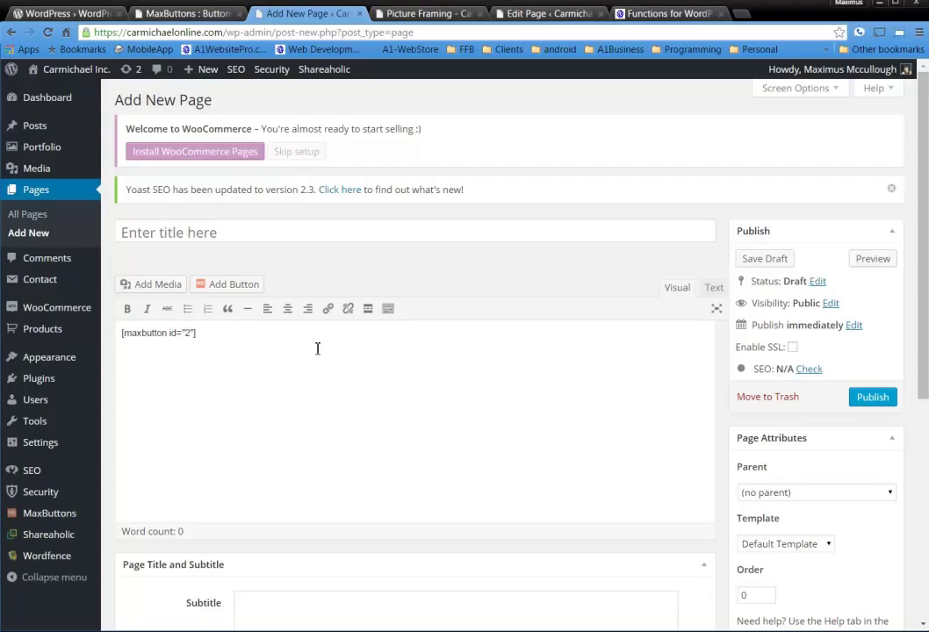
# Step: Leave the new page without saving it and open the MaxButtons plugin's settings from its button list
pyautogui.moveTo(62, 523)
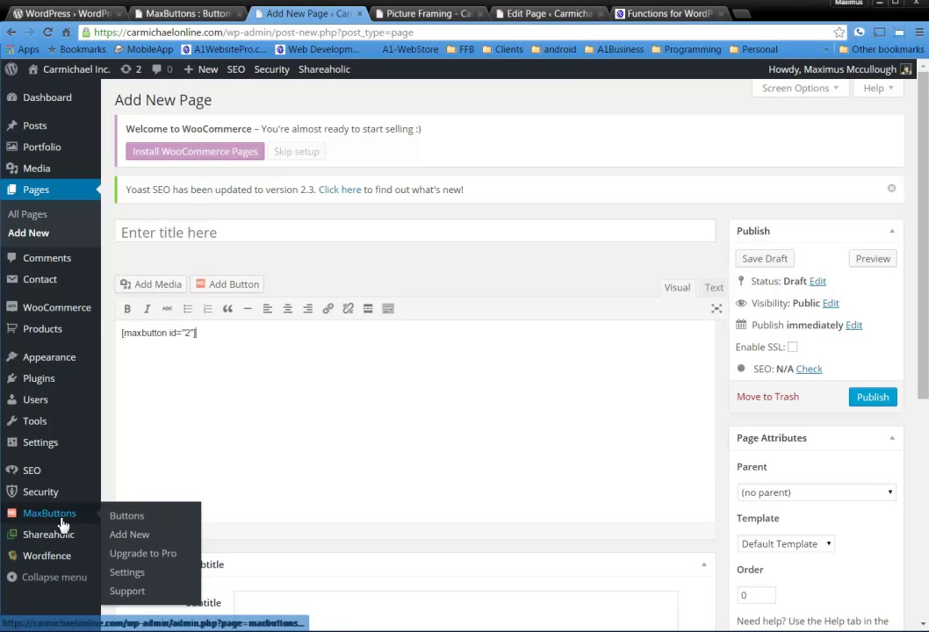
pyautogui.click(61, 524)
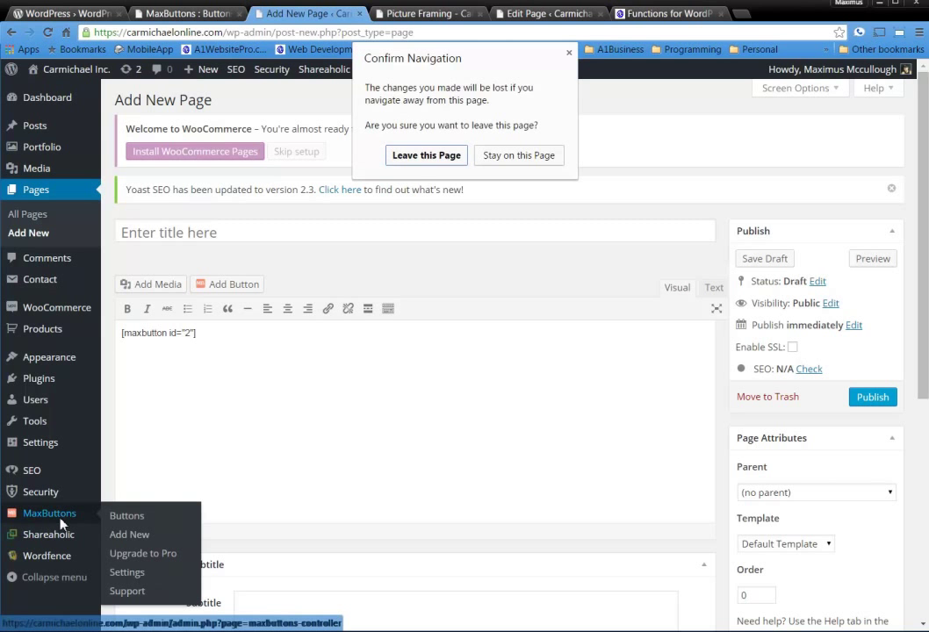
pyautogui.click(423, 156)
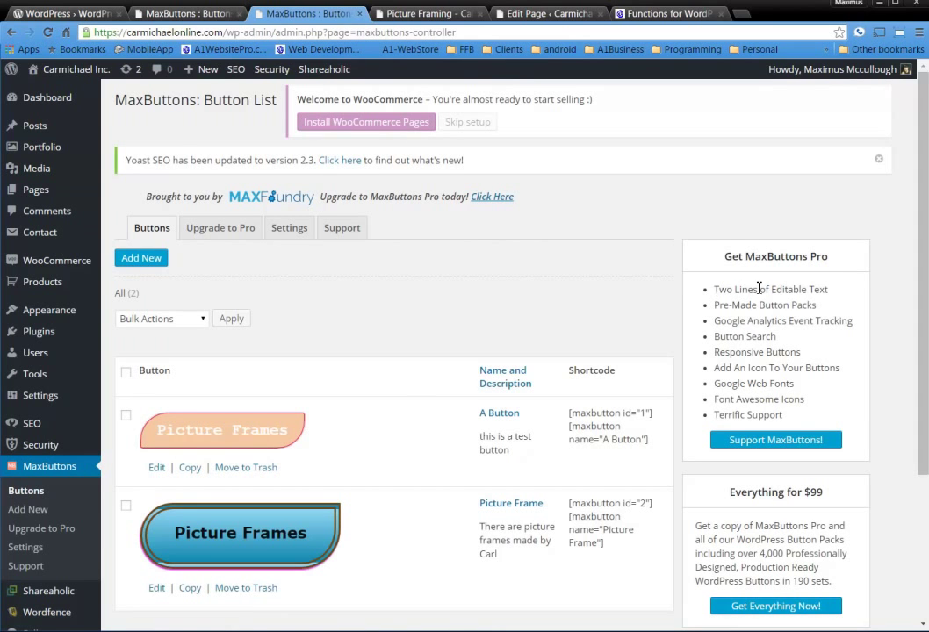
pyautogui.moveTo(926, 326); pyautogui.dragTo(922, 299)
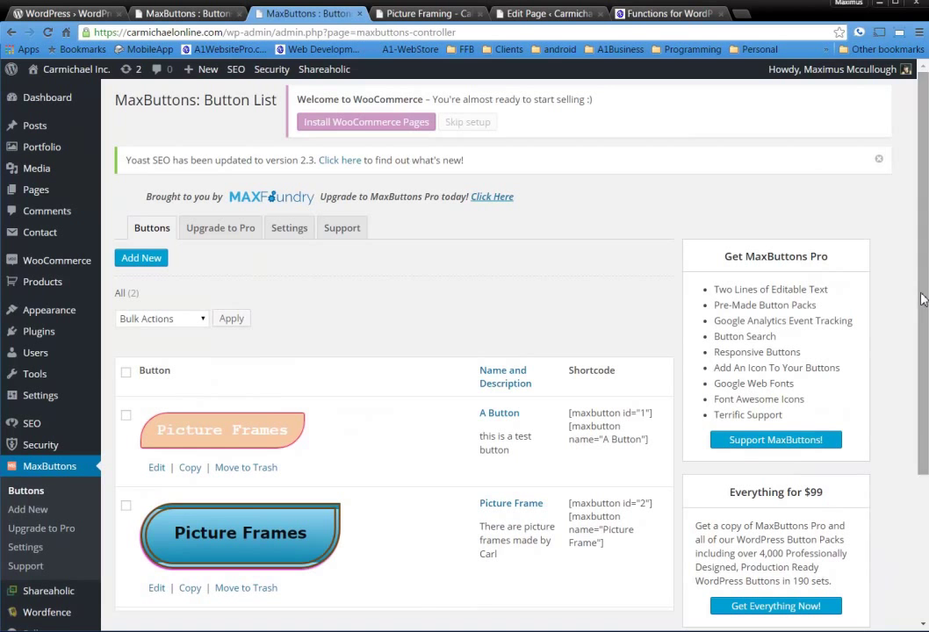
pyautogui.click(296, 231)
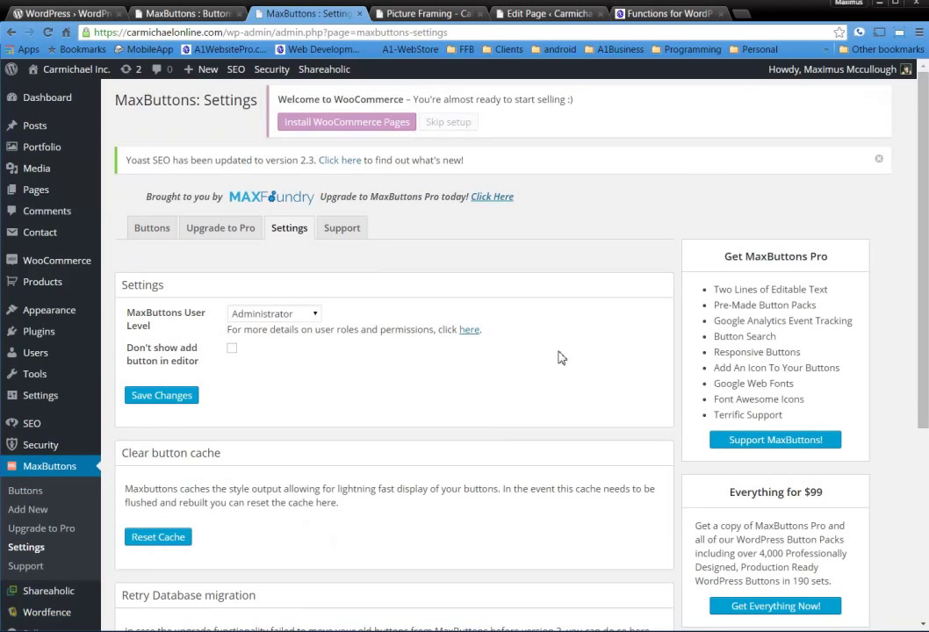